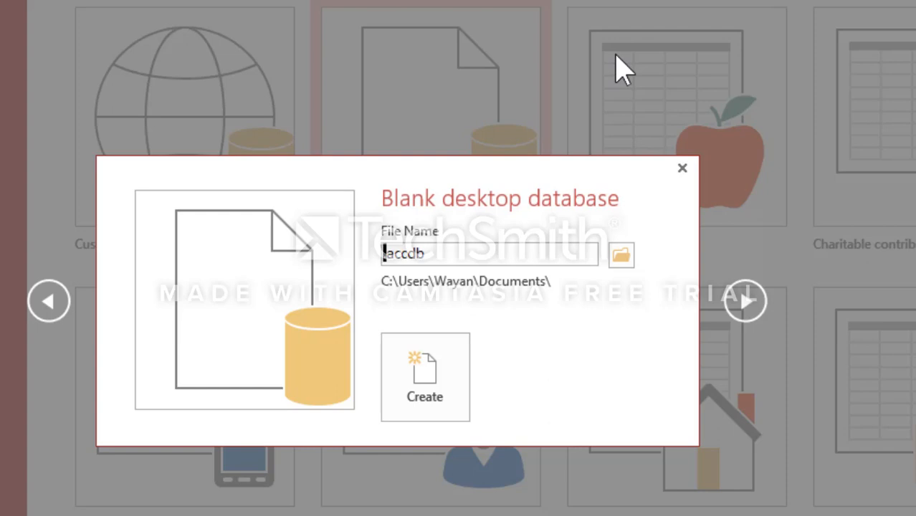
Step: Create a blank desktop database named Nilai.accdb and close the Field List
text(Nilai)
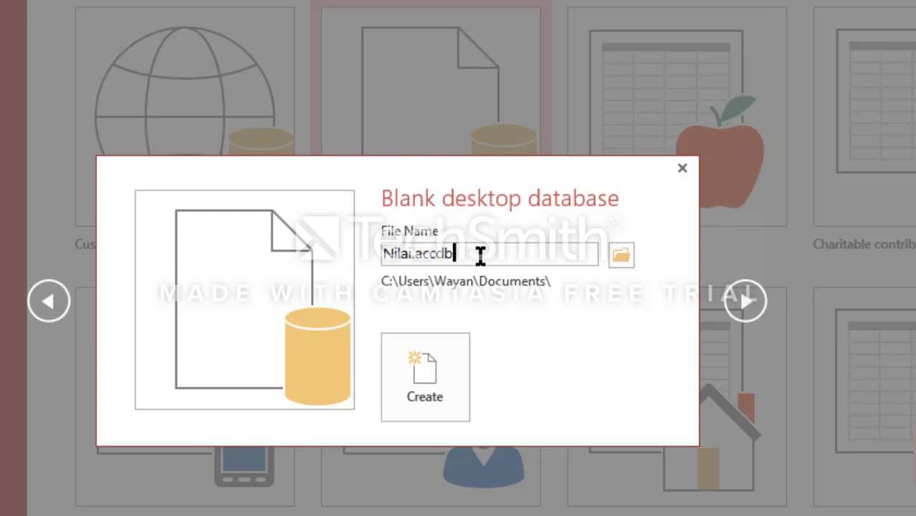
click(446, 392)
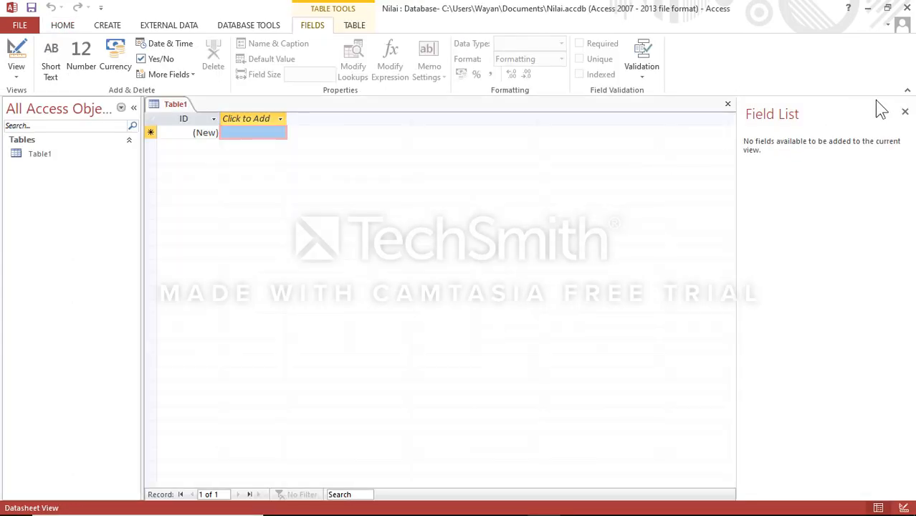
click(905, 113)
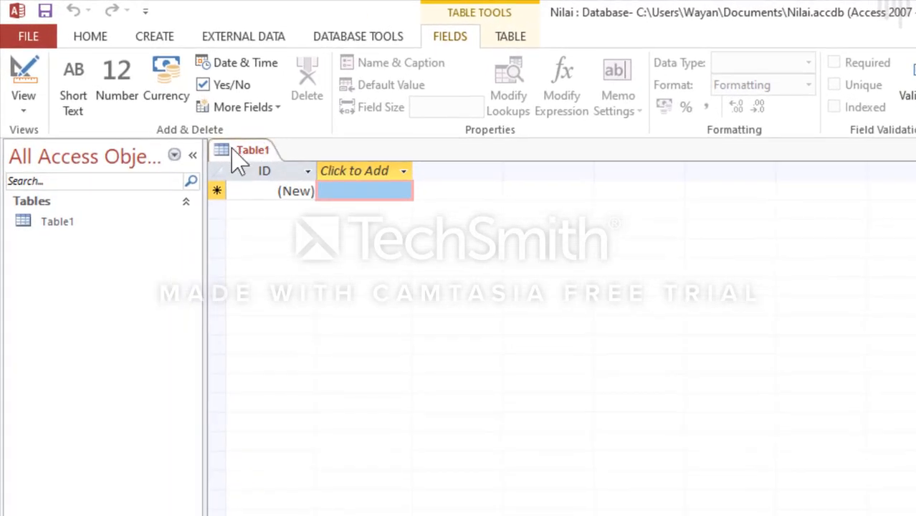
Step: Switch the new table to Design View, saving it under the name MASTER_NIS
click(29, 72)
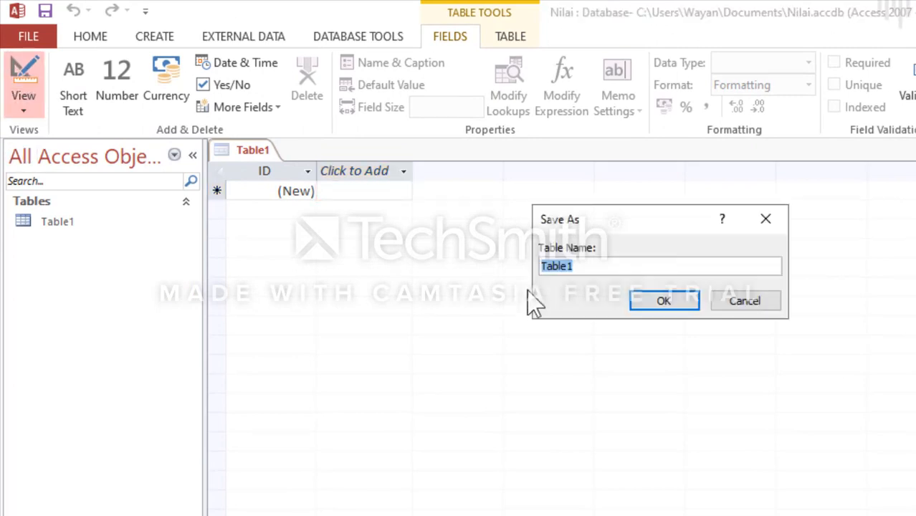
click(635, 265)
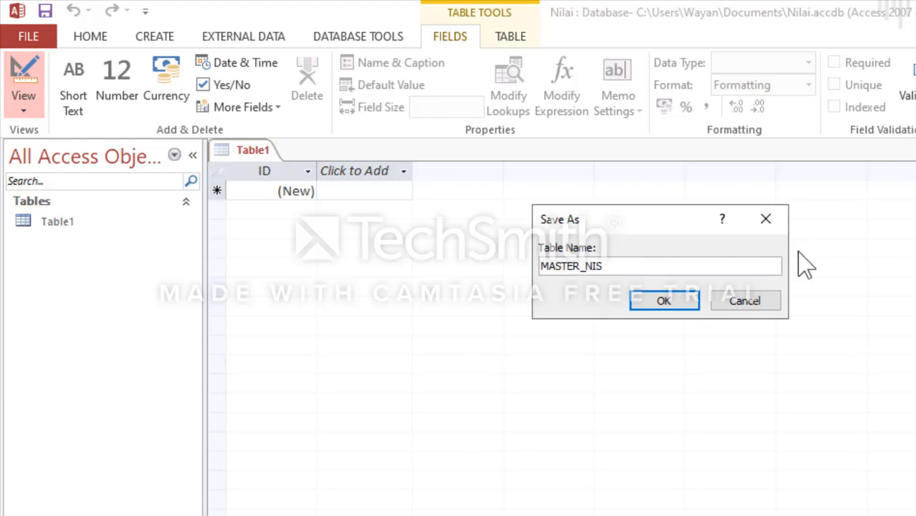
click(661, 297)
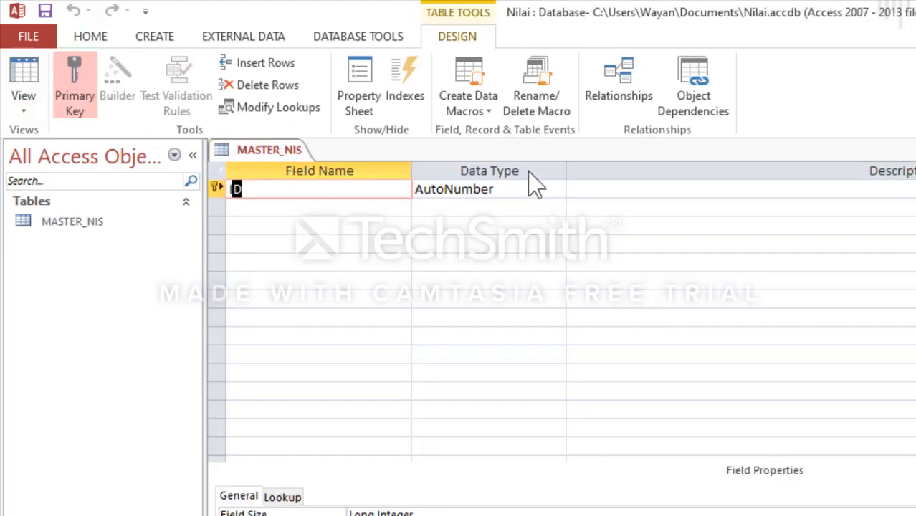
Step: Rename the ID primary key field to NIS and set its data type to Short Text
click(528, 190)
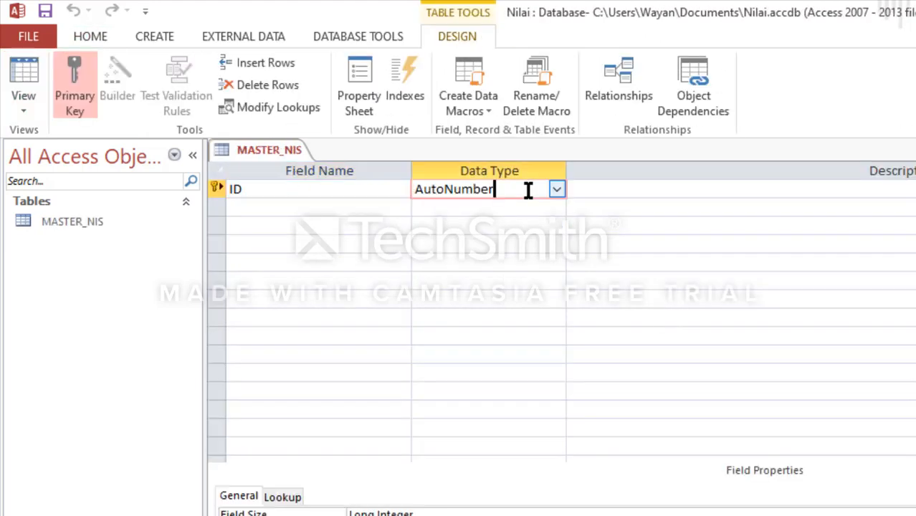
click(347, 195)
key(BackSpace)
key(BackSpace)
text(NIS)
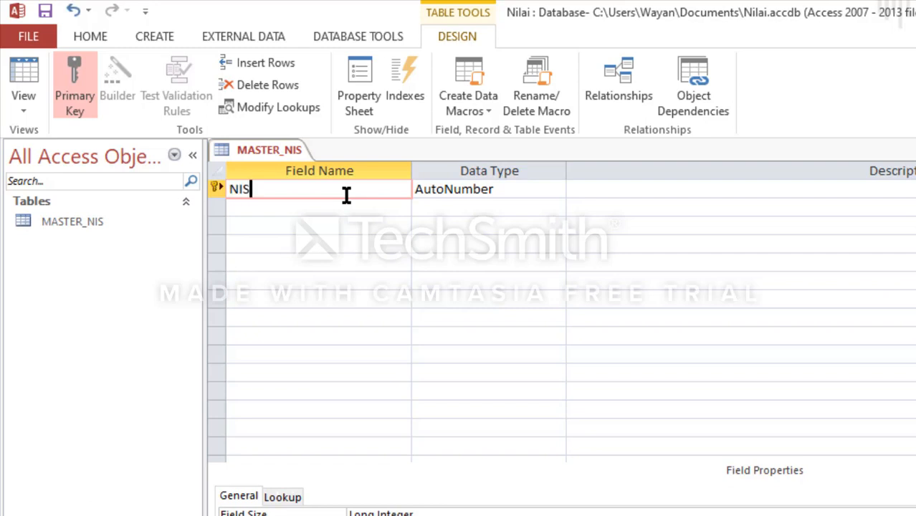
key(Tab)
click(556, 189)
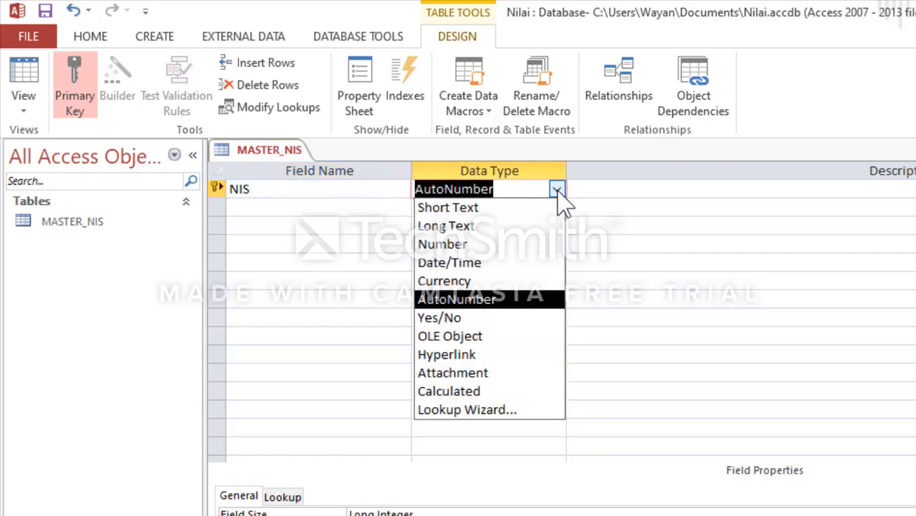
click(519, 211)
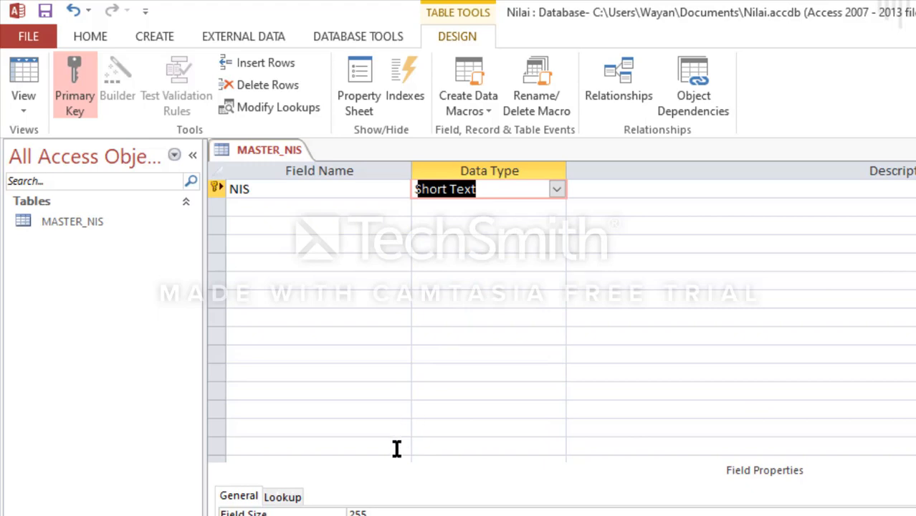
Step: Set the field size of the NIS field to 1
click(364, 485)
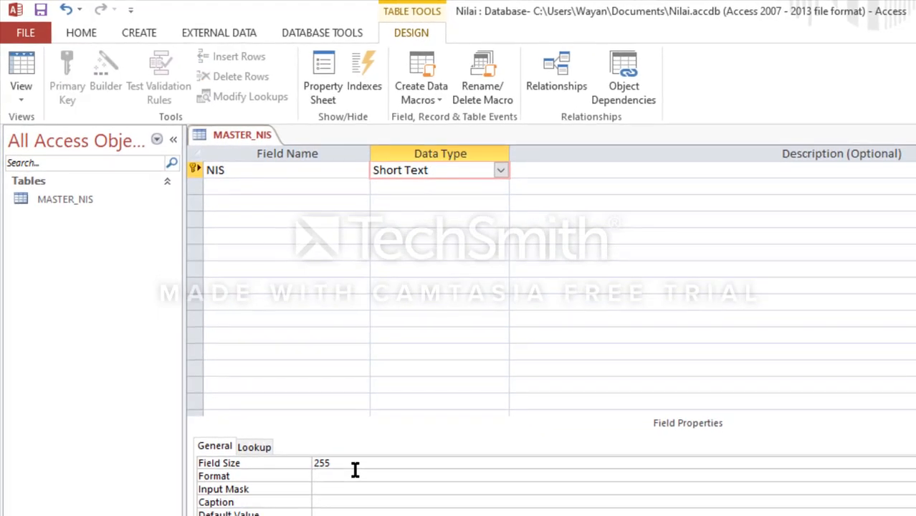
click(354, 470)
text(12)
Step: Add a Short Text field named NAMA to MASTER_NIS and close the table, saving the design changes
click(261, 186)
text(N)
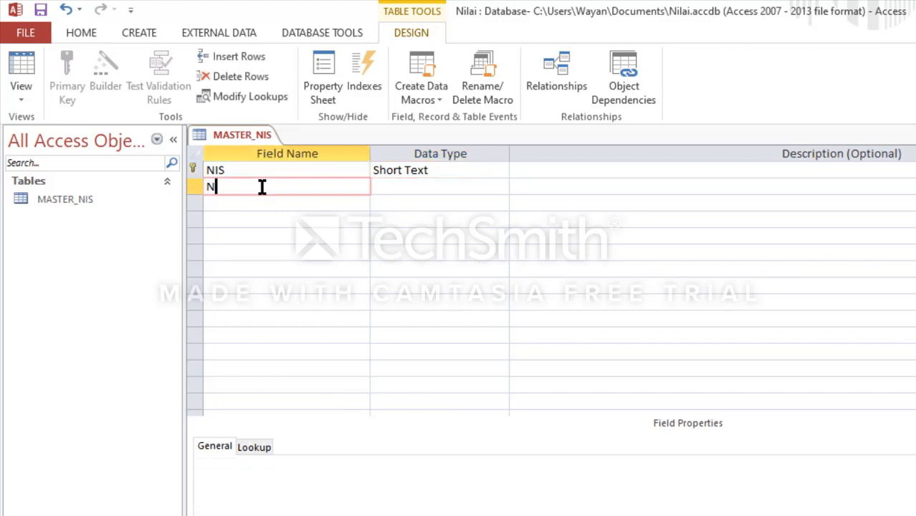
text(AMA)
key(Tab)
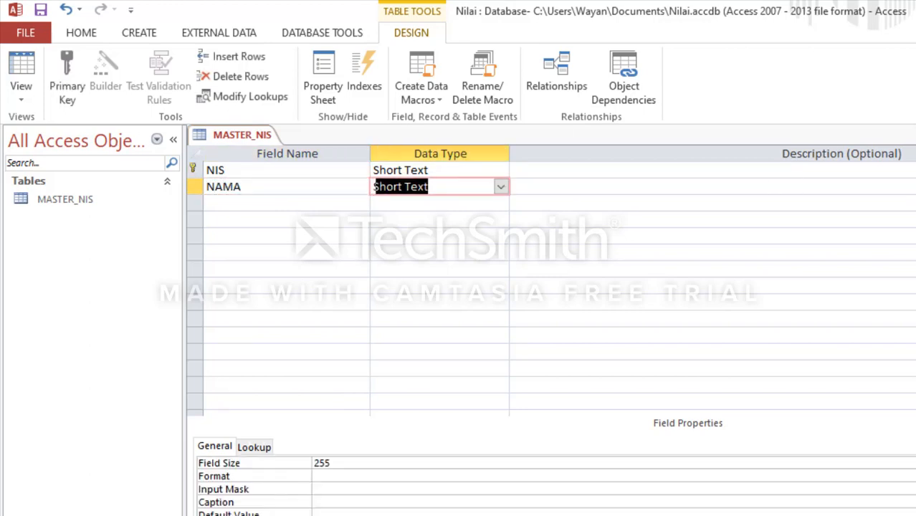
click(915, 135)
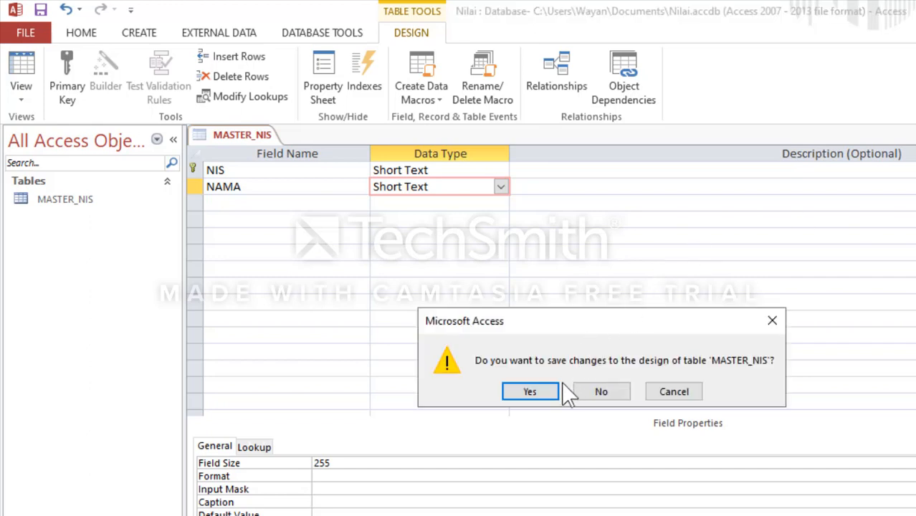
click(551, 393)
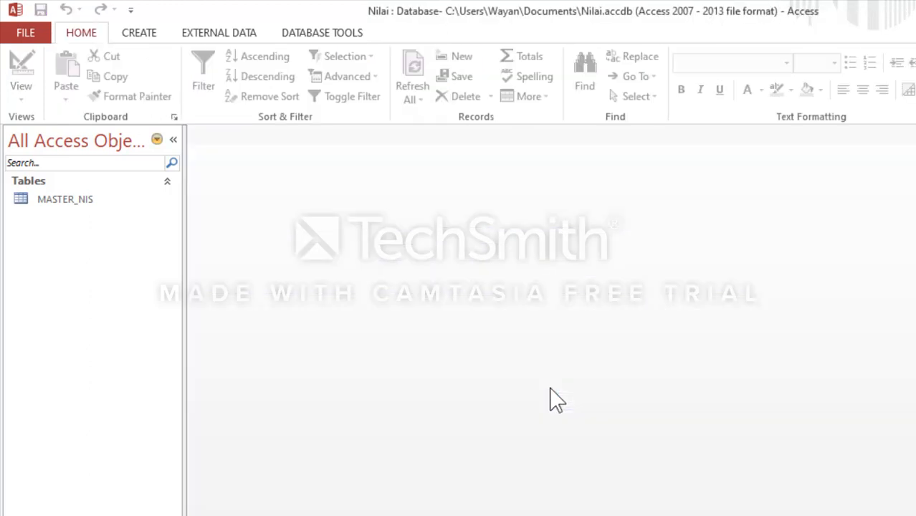
Step: Create a second table in Design View with a Short Text field named ID and a field size of 2
click(129, 34)
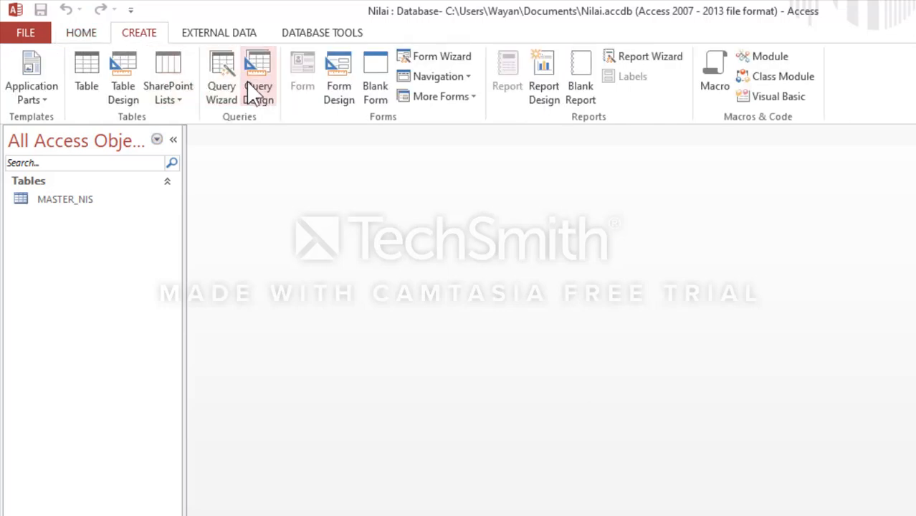
click(122, 74)
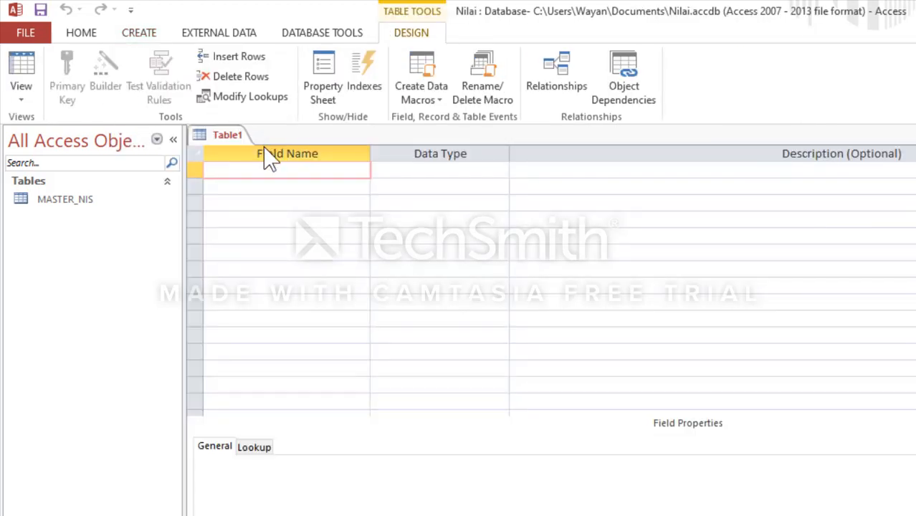
text(ID)
key(Tab)
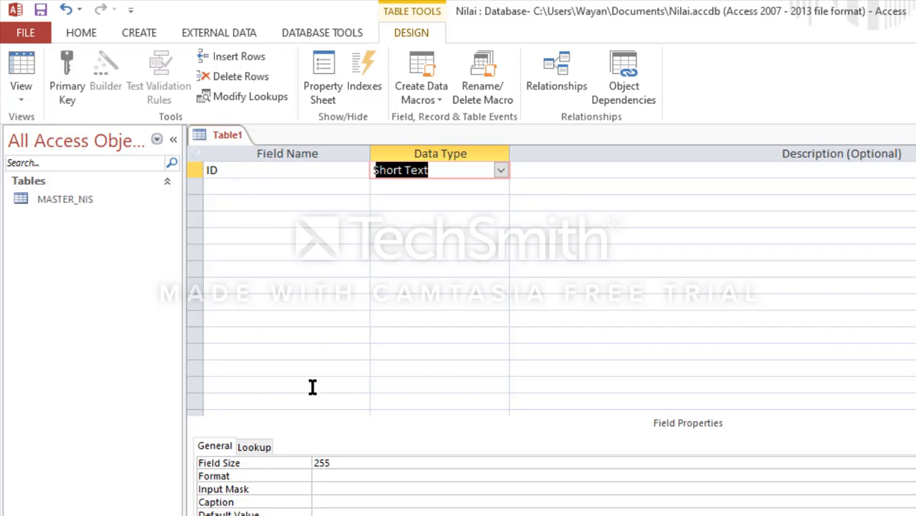
click(331, 464)
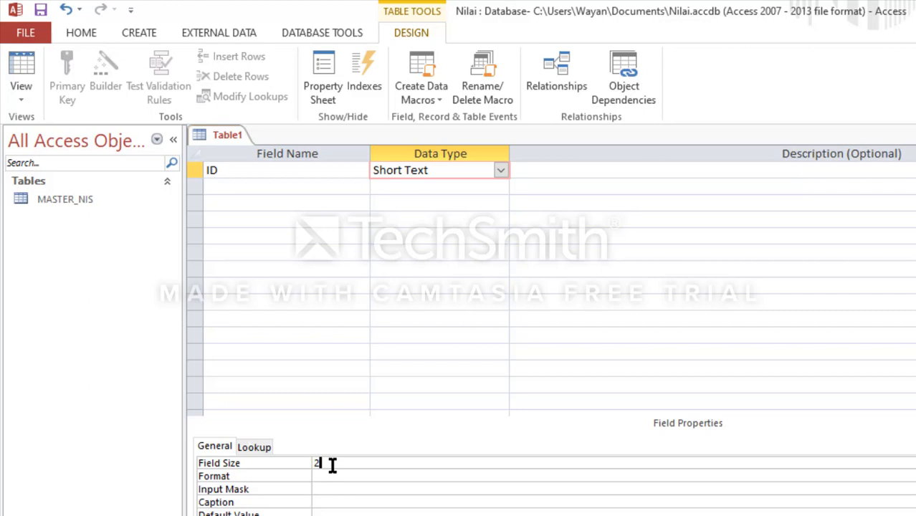
Step: Add a field named NAMA_MAPEL and rename the ID field to ID_MAPEL
click(225, 186)
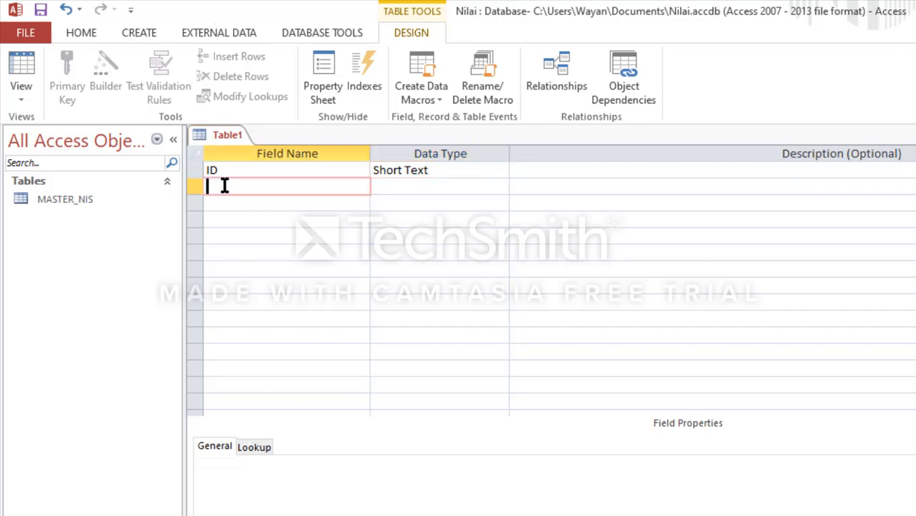
text(NAMA)
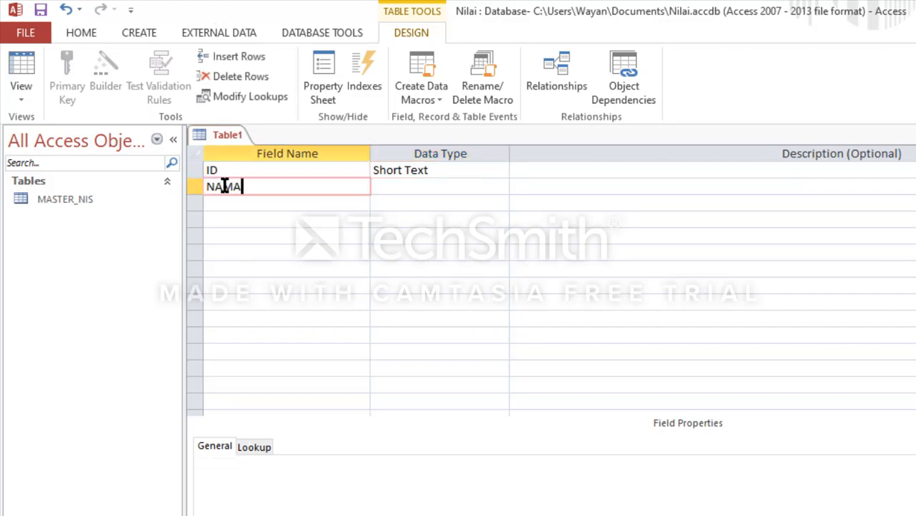
text(_MAPEL)
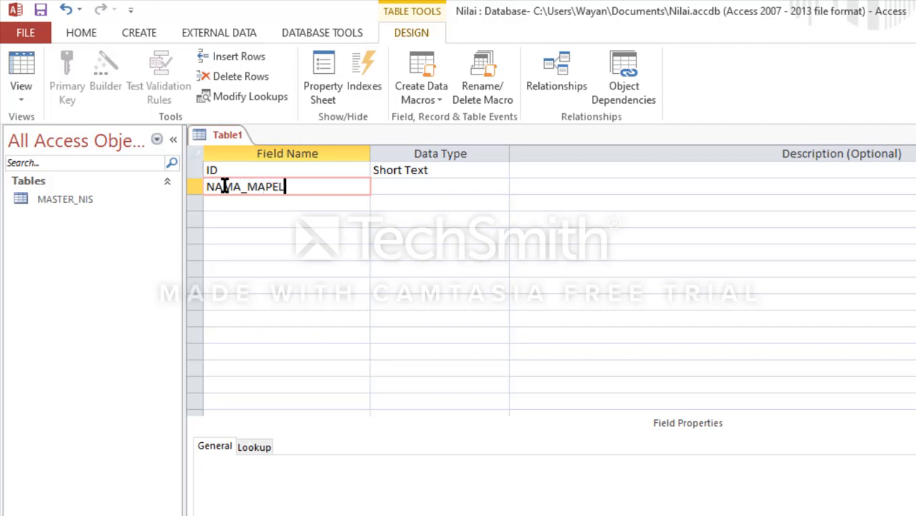
click(229, 171)
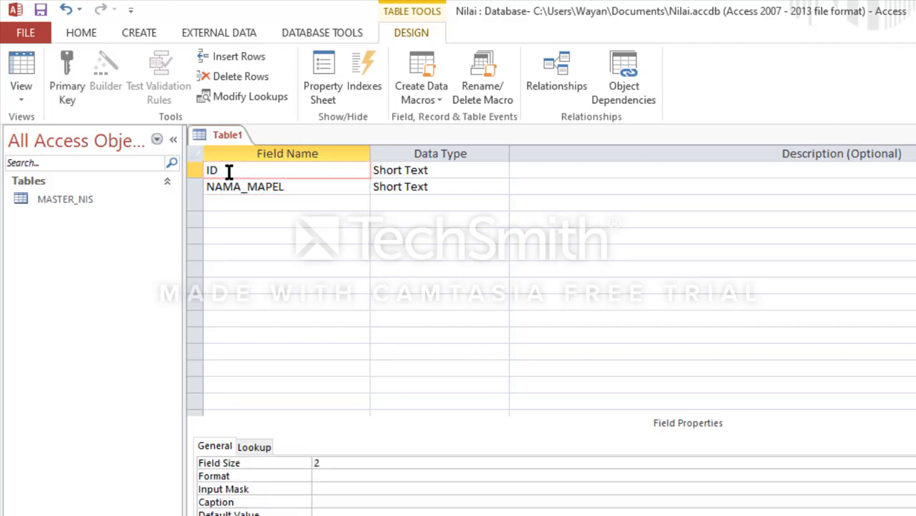
text(_MAPEL)
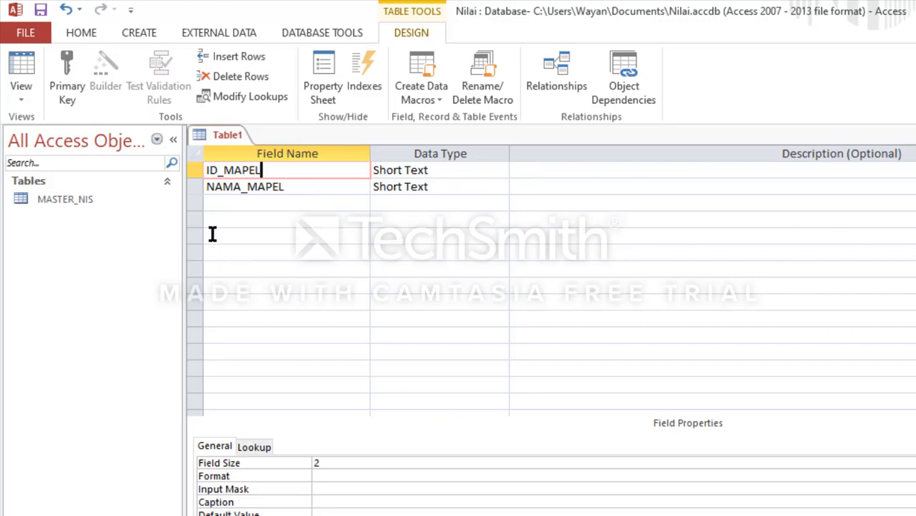
Step: Make ID_MAPEL the primary key and close the table, saving it as MASTER_MAPEL
click(193, 171)
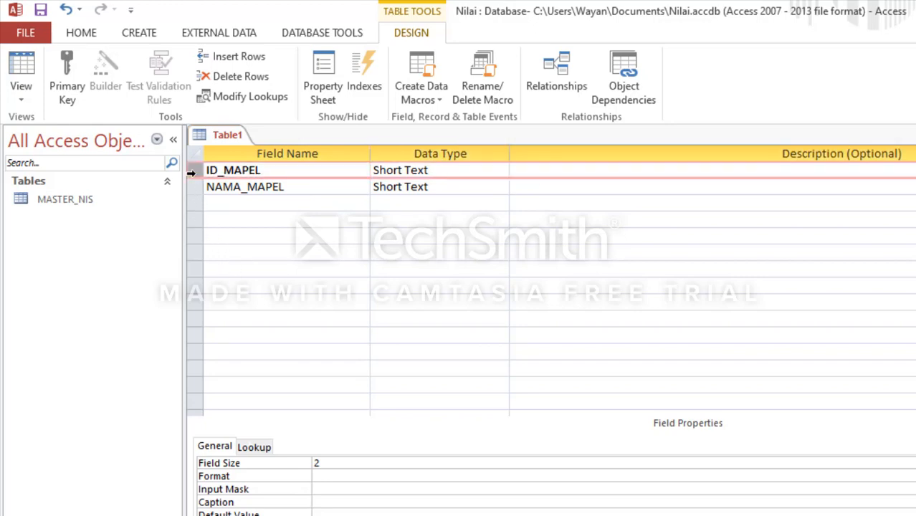
click(70, 82)
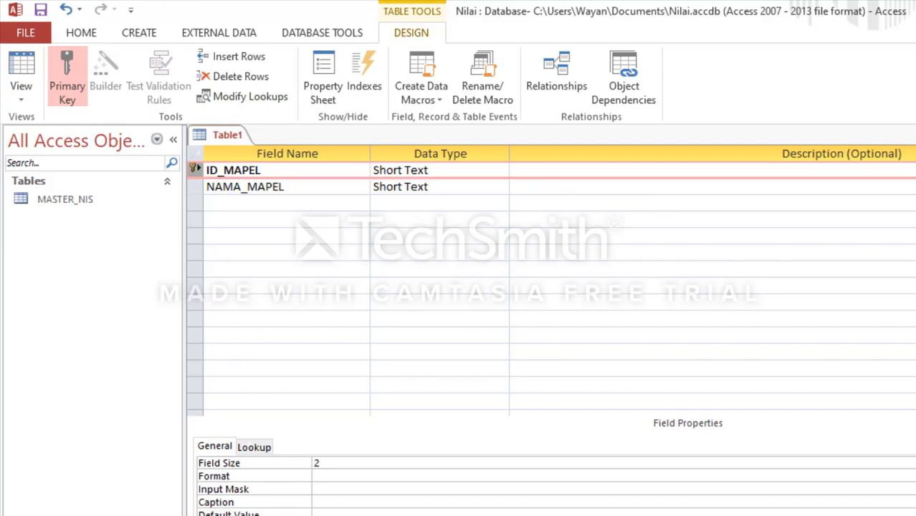
key(ctrl+w)
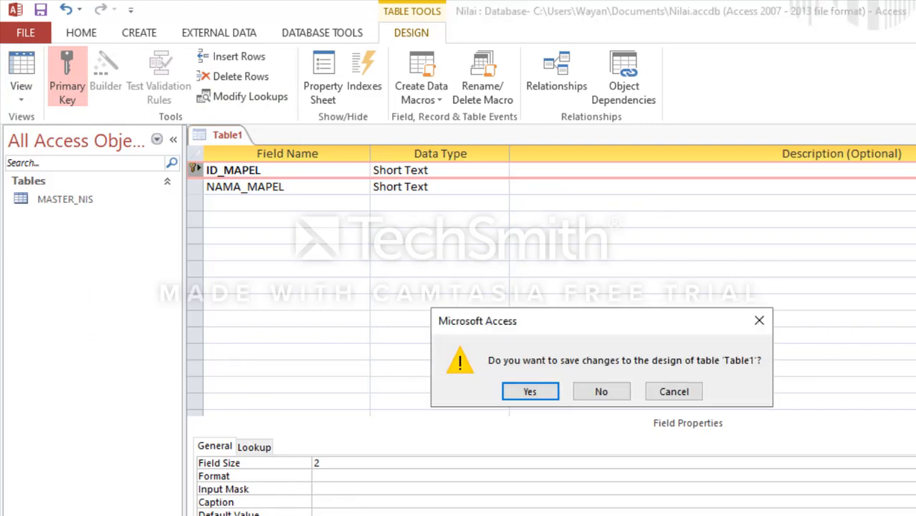
click(530, 393)
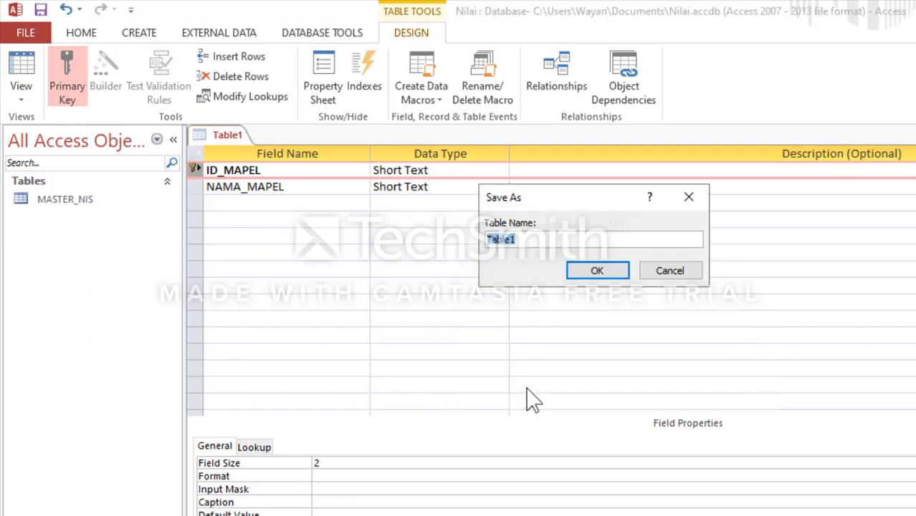
text(MASTER_MAPEL)
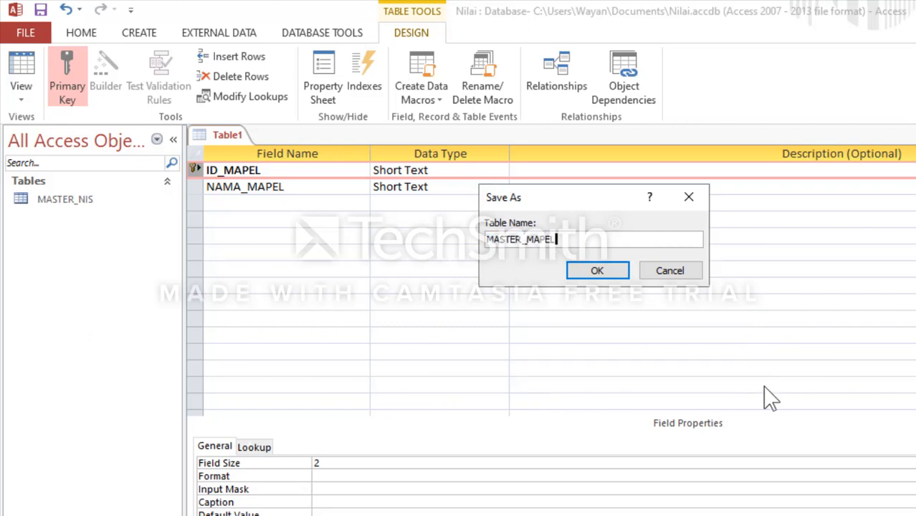
click(611, 275)
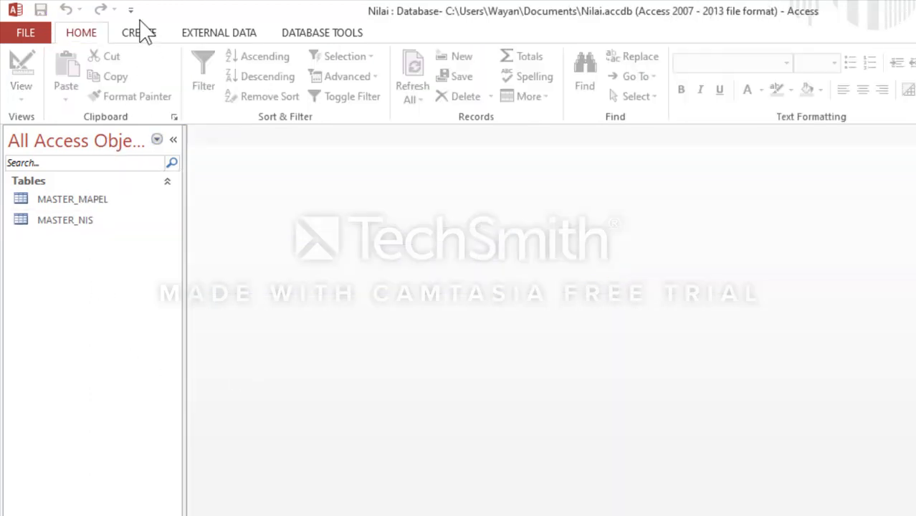
Step: Create a third table in Design View and start a lookup field that gets its values from the MASTER_NIS table
click(127, 40)
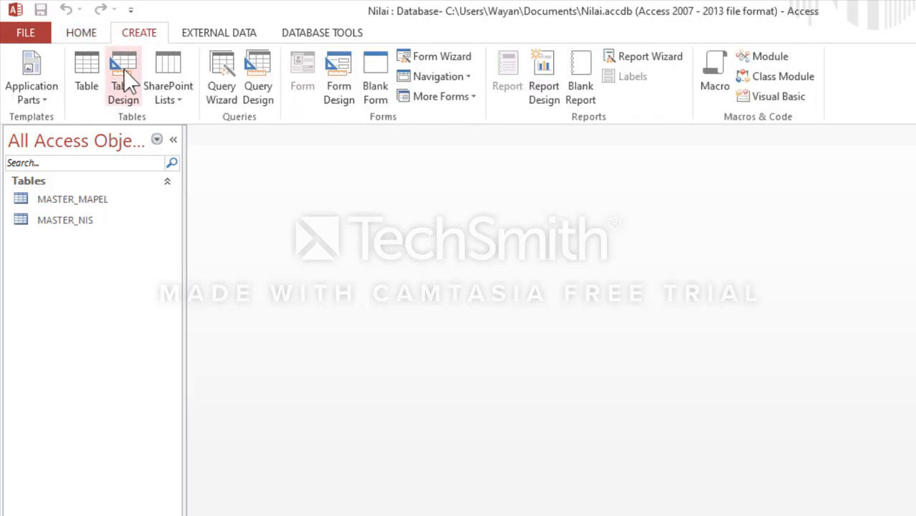
click(123, 69)
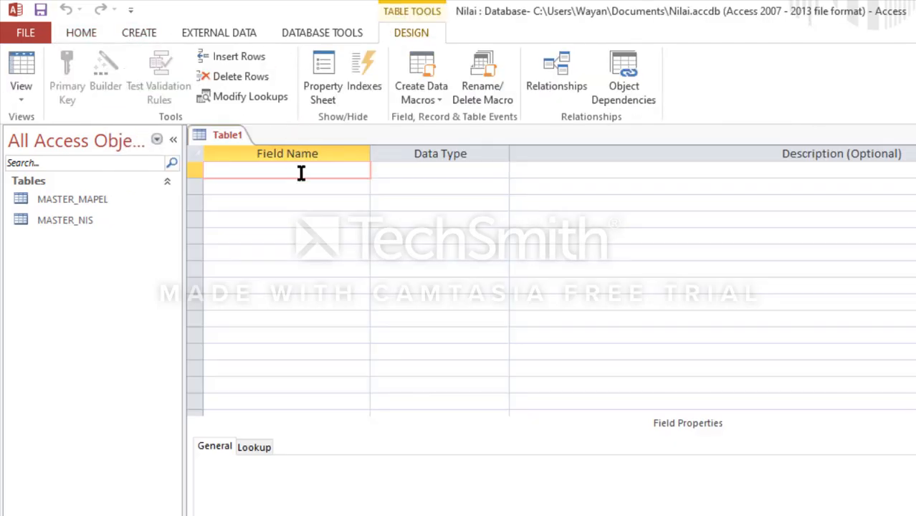
click(504, 171)
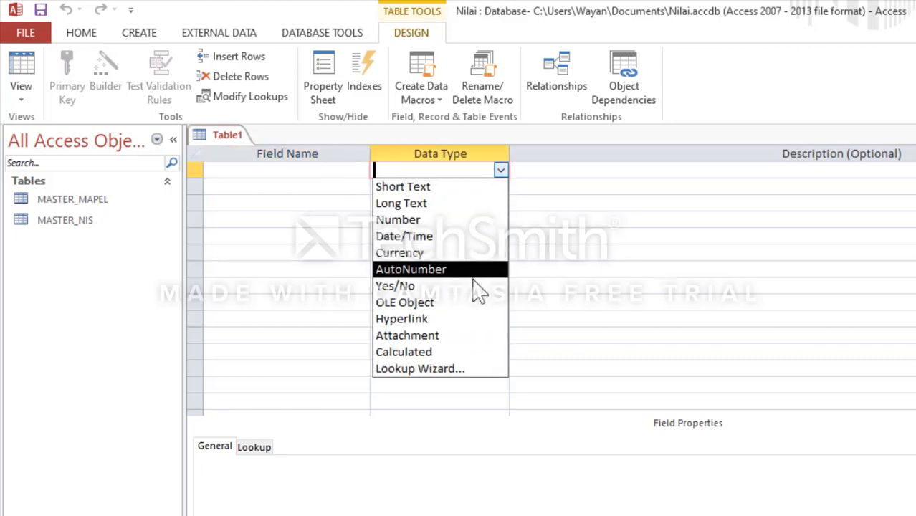
click(441, 369)
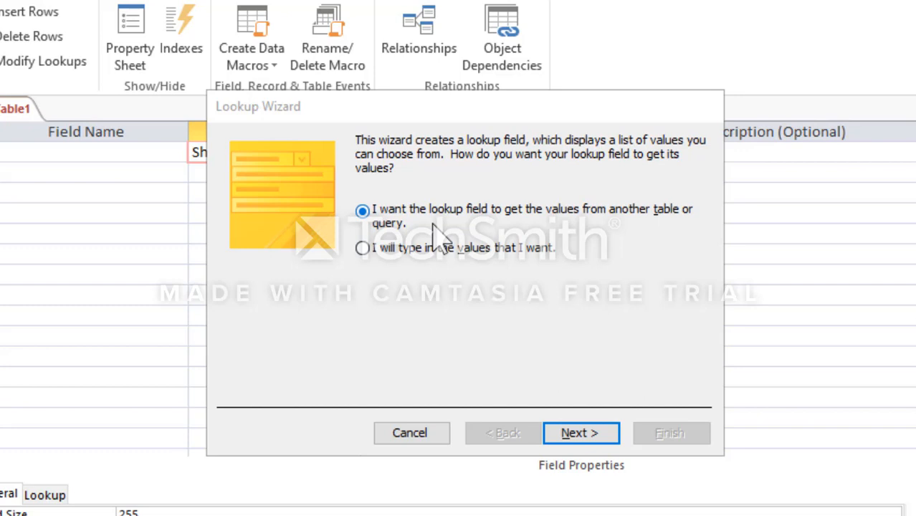
click(582, 439)
click(582, 439)
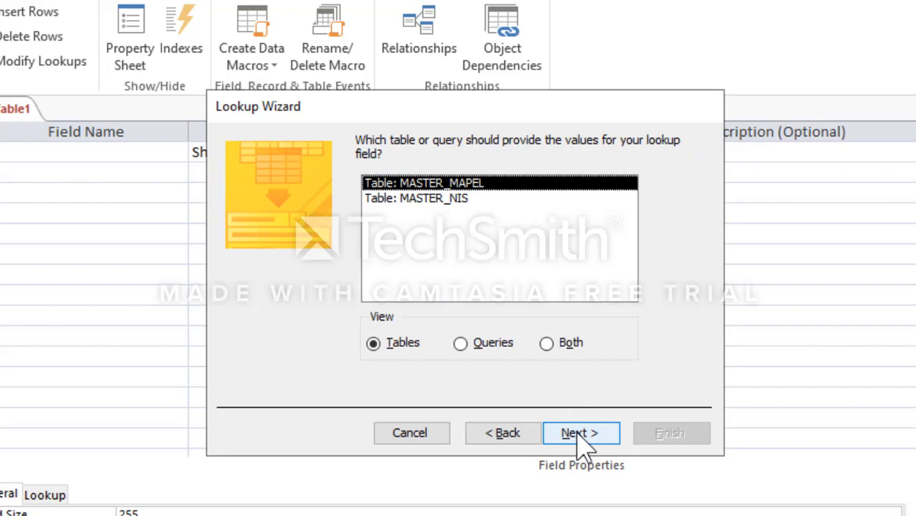
click(454, 199)
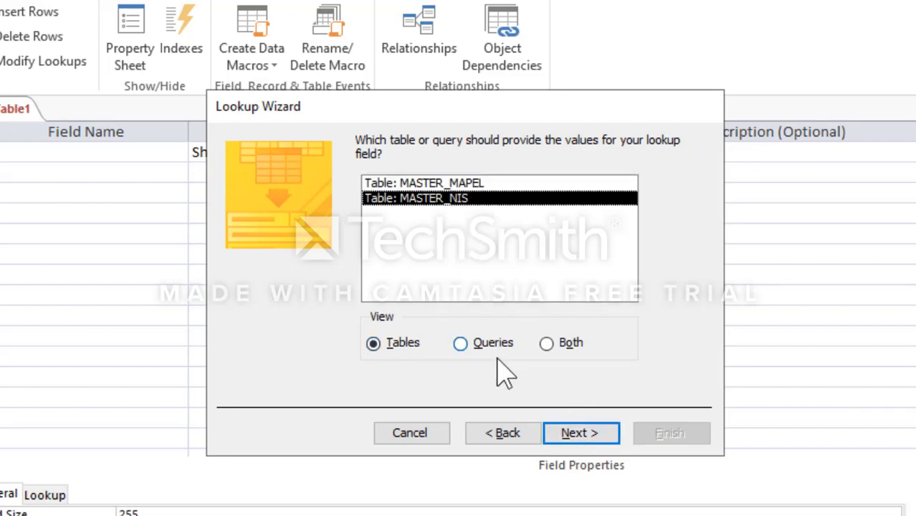
click(574, 434)
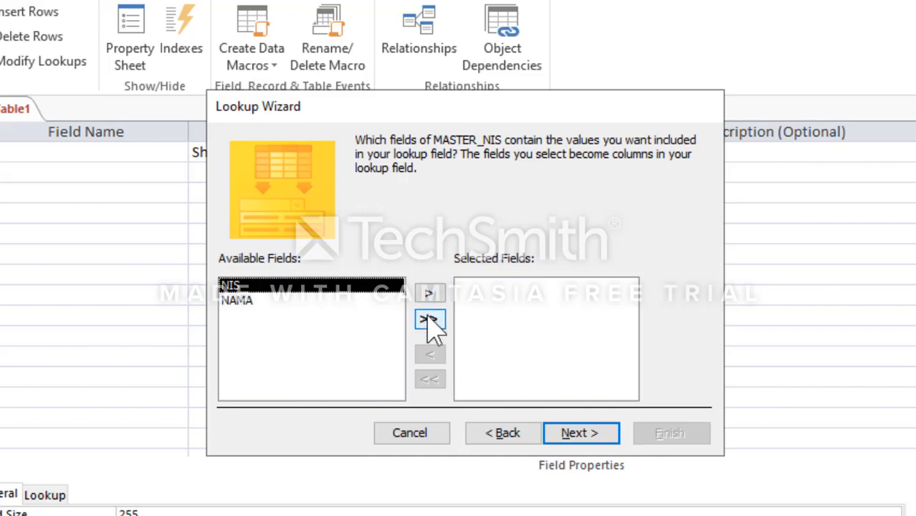
Step: Include both the NIS and NAMA fields in the lookup and sort its items by NIS in ascending order
click(431, 319)
click(582, 434)
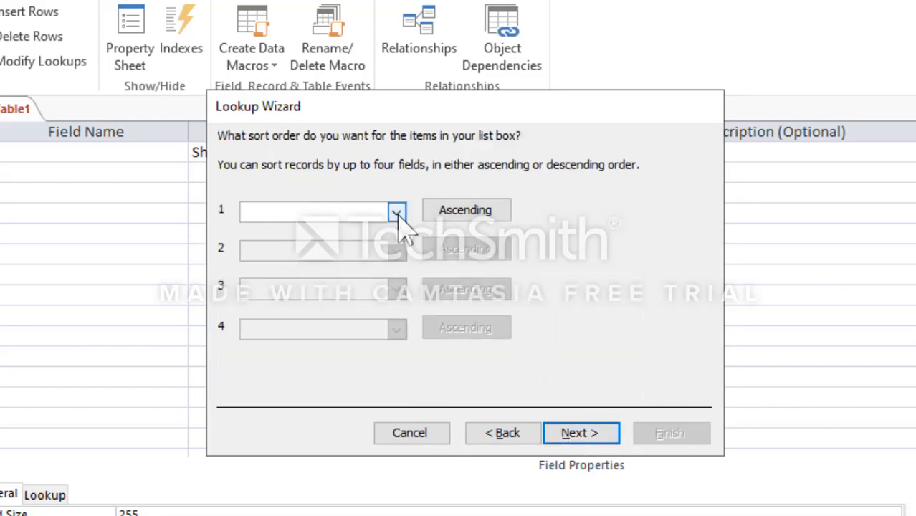
click(396, 212)
click(373, 247)
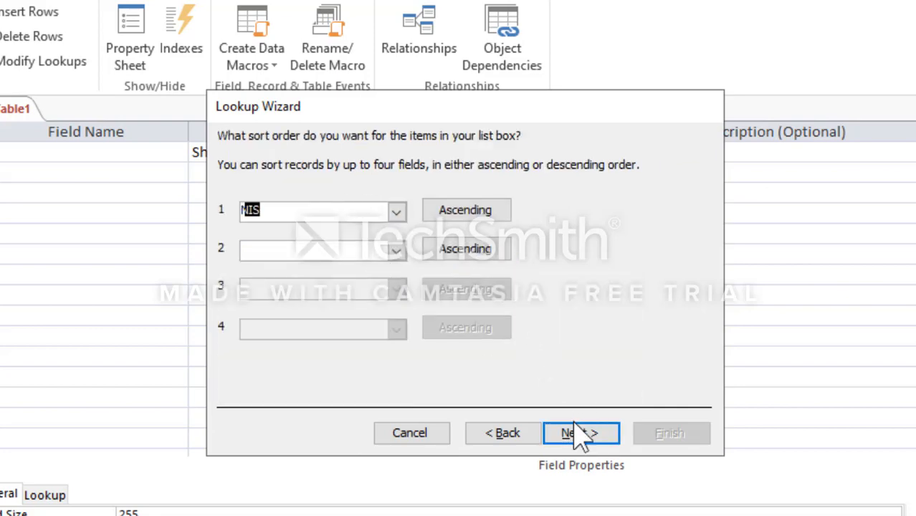
click(578, 436)
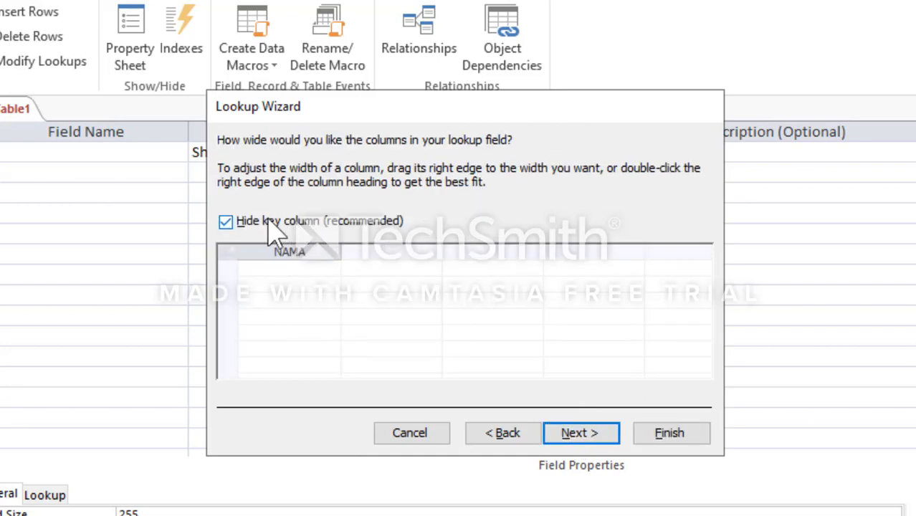
Step: Show the key column in the lookup list and widen the NAMA column
click(245, 224)
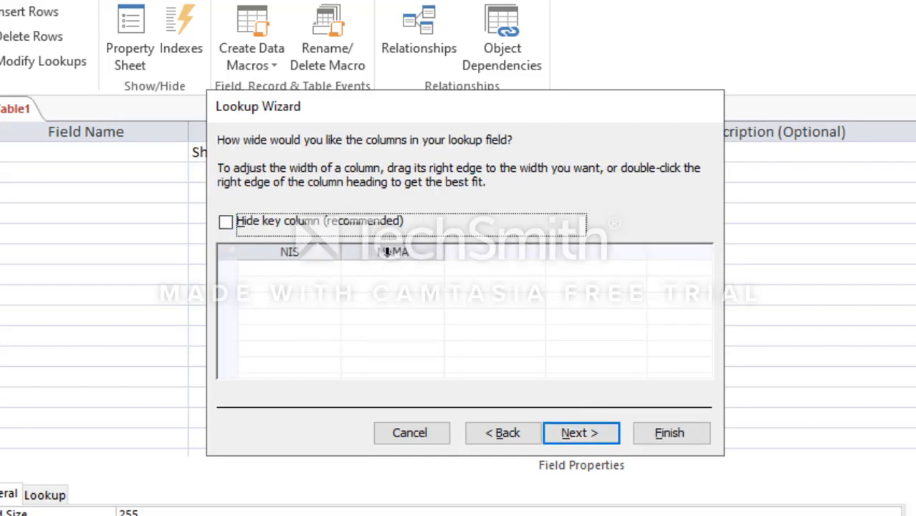
drag(444, 251, 591, 256)
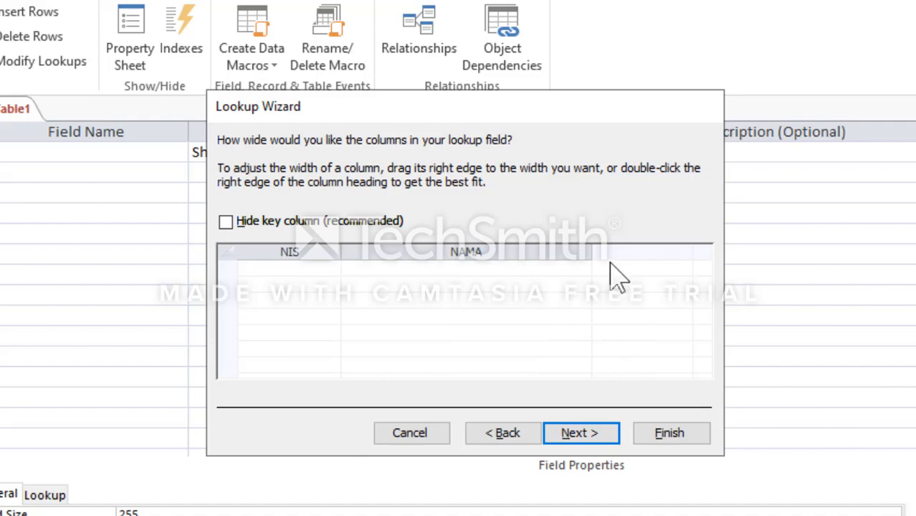
drag(592, 254, 601, 255)
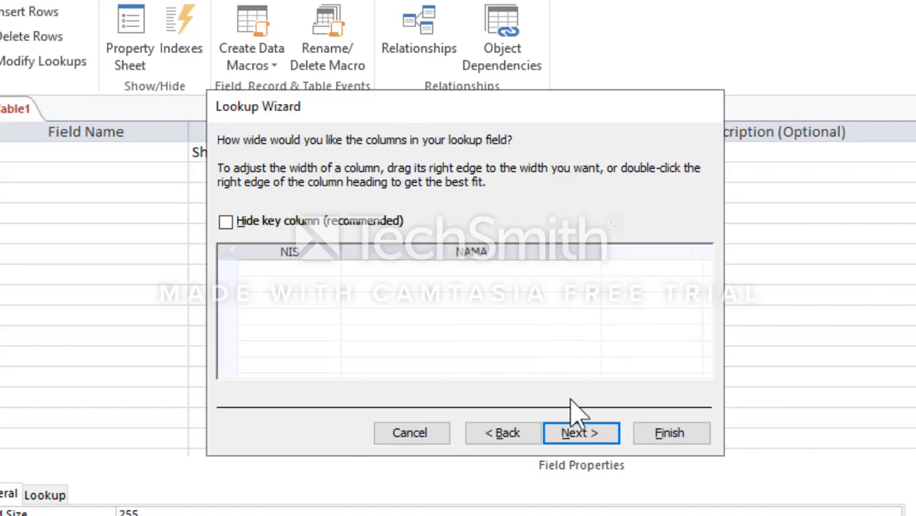
click(578, 435)
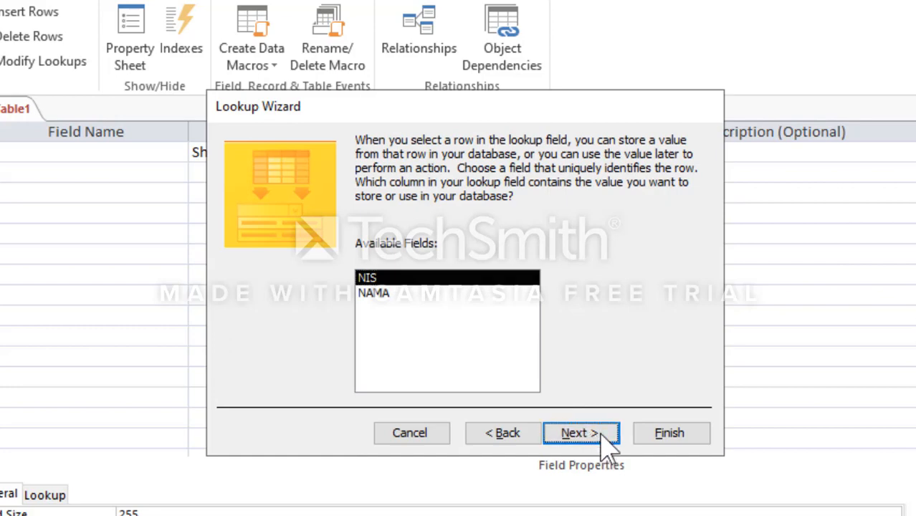
Step: Finish the lookup with NIS as stored value and label, and save the table as MASTER_NILAI without a primary key
click(602, 433)
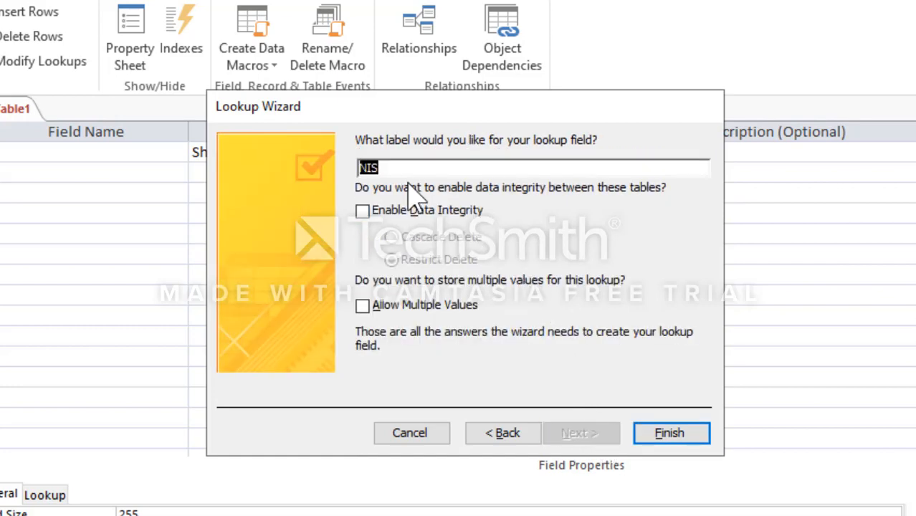
click(655, 438)
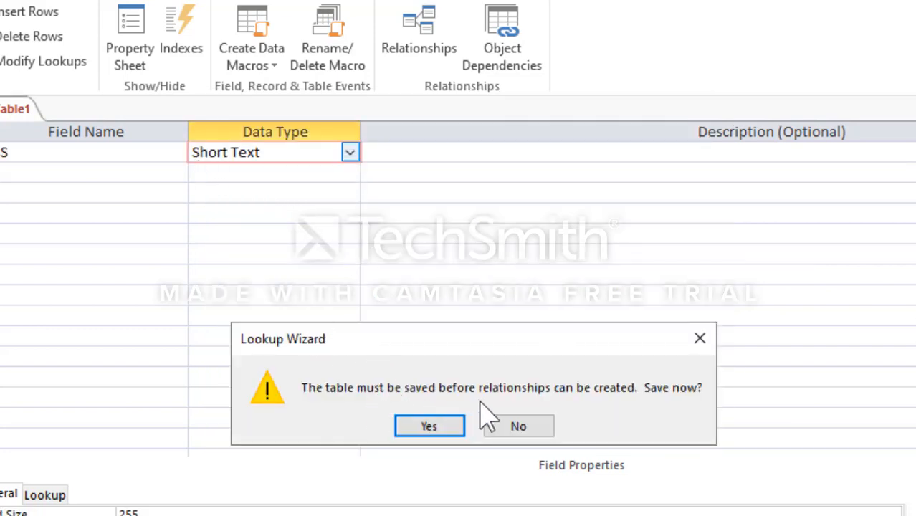
click(446, 427)
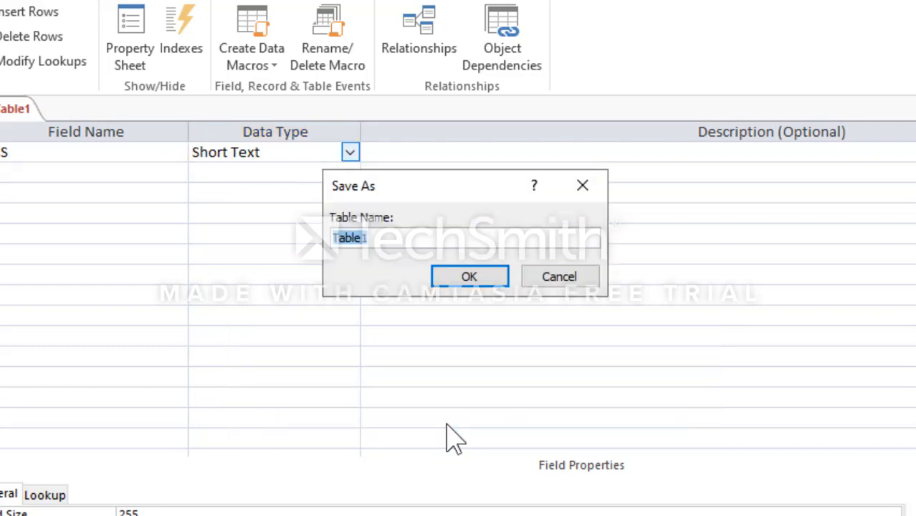
text(MASTER_NILAI)
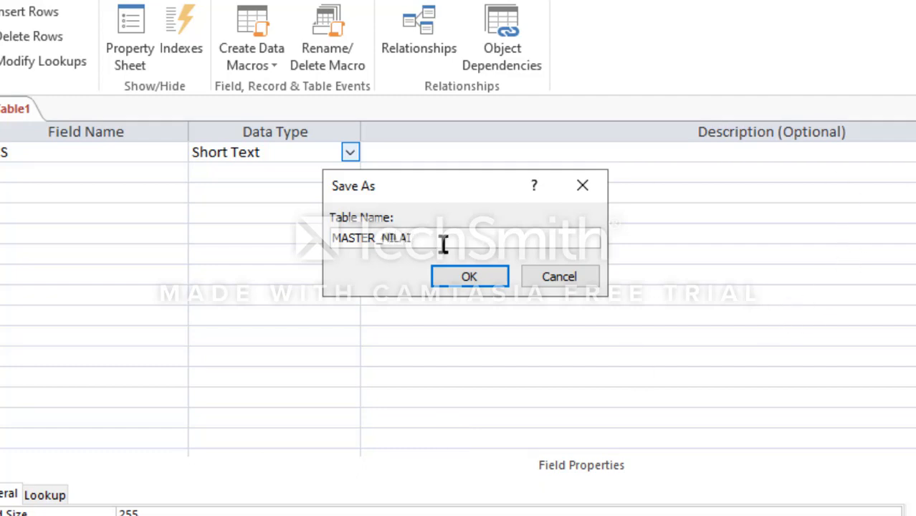
click(460, 280)
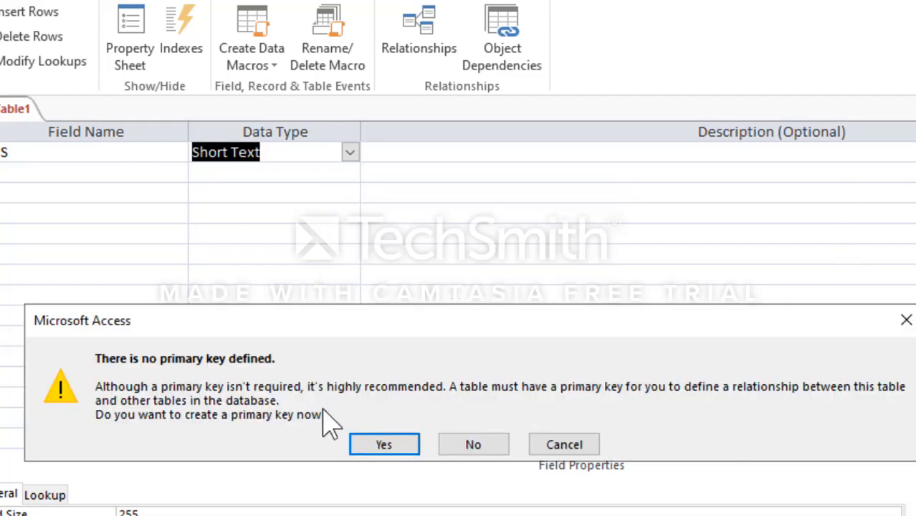
click(452, 446)
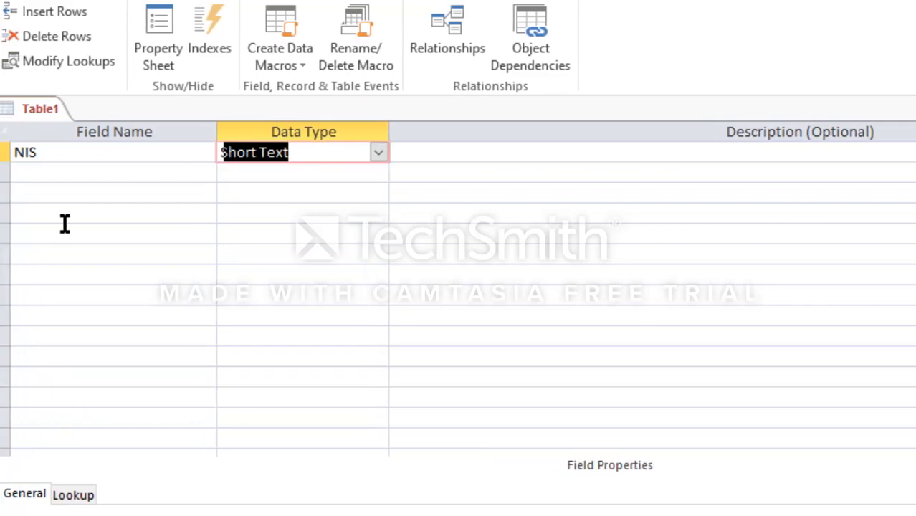
Step: Start a lookup field in the row below NIS that gets its values from the MASTER_MAPEL table
click(92, 170)
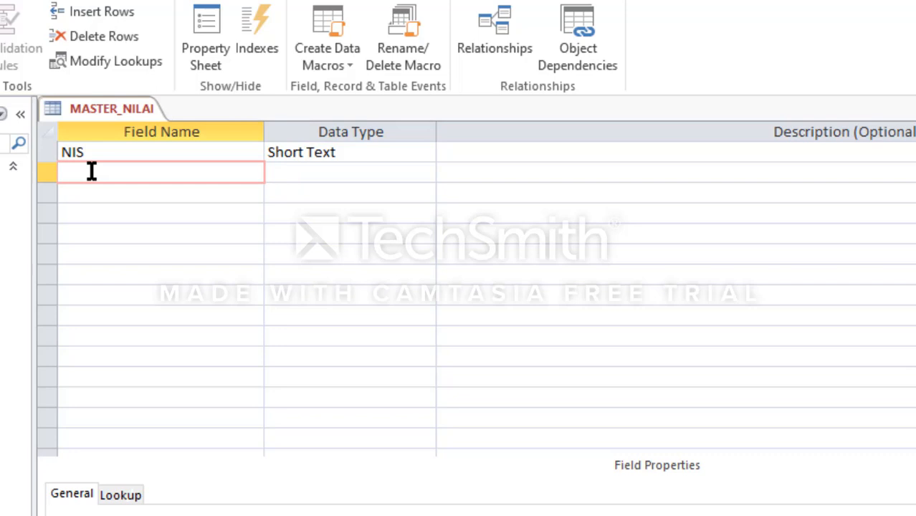
click(394, 170)
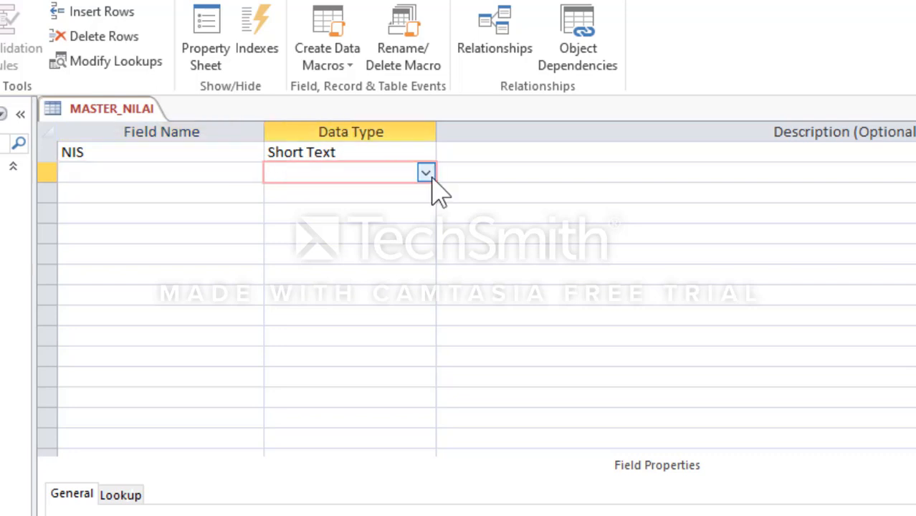
click(426, 173)
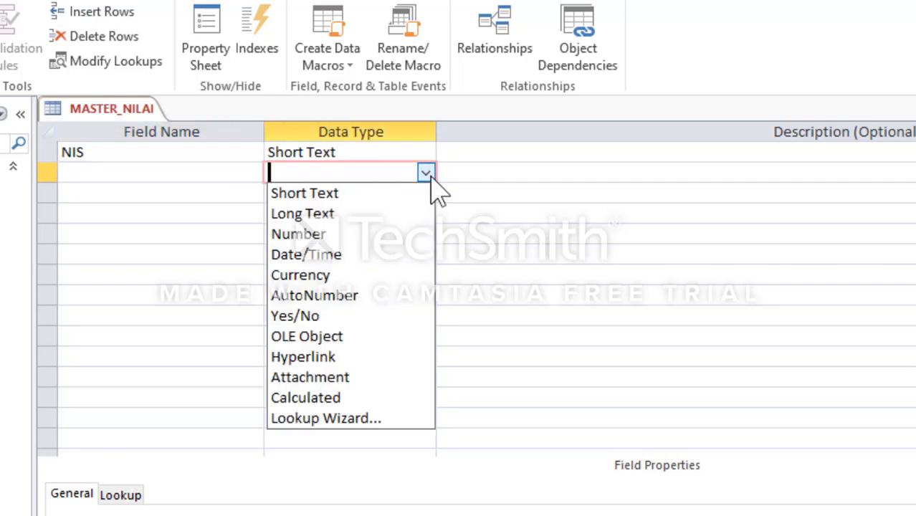
click(356, 422)
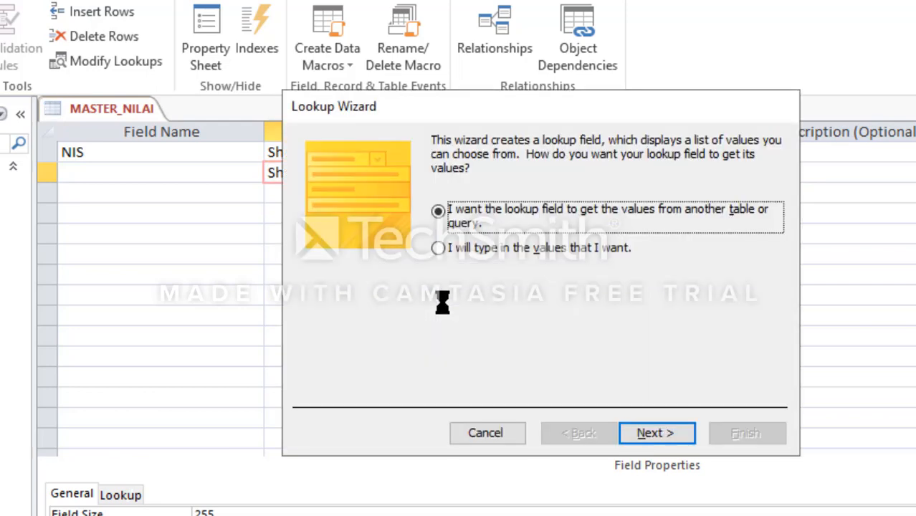
click(679, 433)
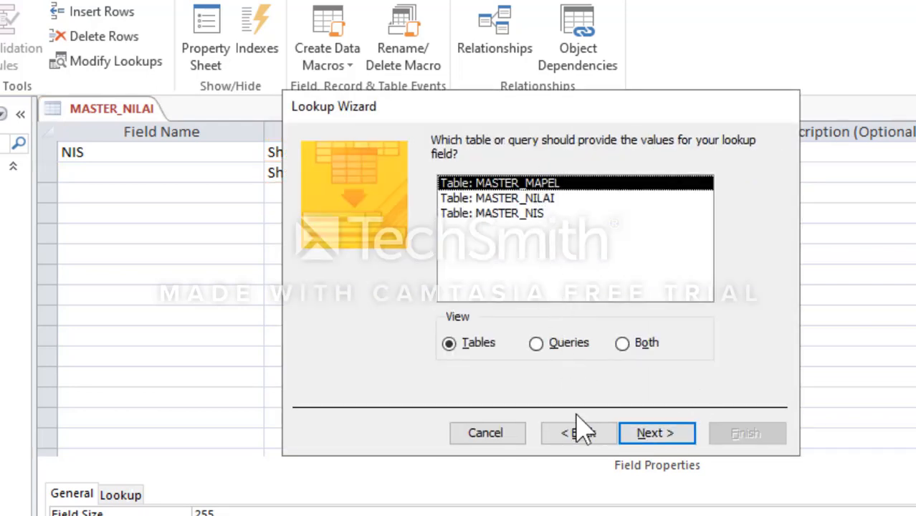
click(634, 434)
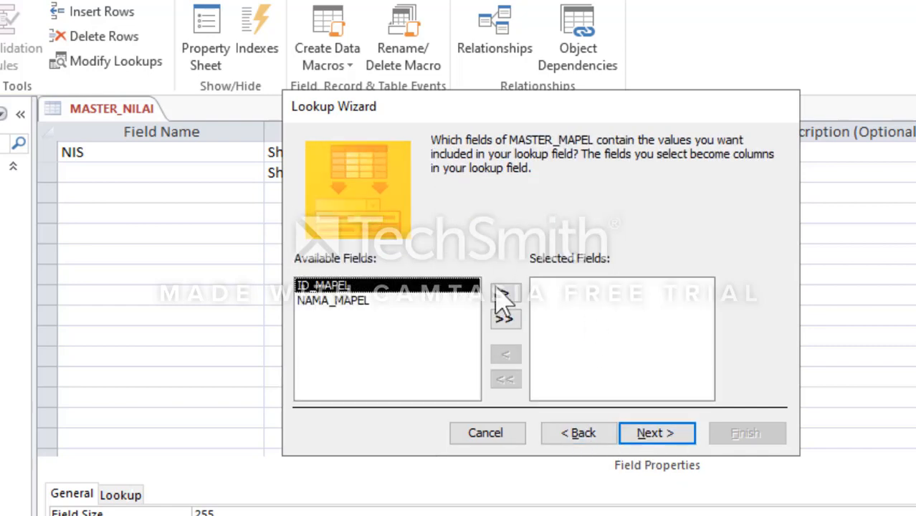
Step: Include both ID_MAPEL and NAMA_MAPEL in the lookup and sort its items by ID_MAPEL in ascending order
click(504, 319)
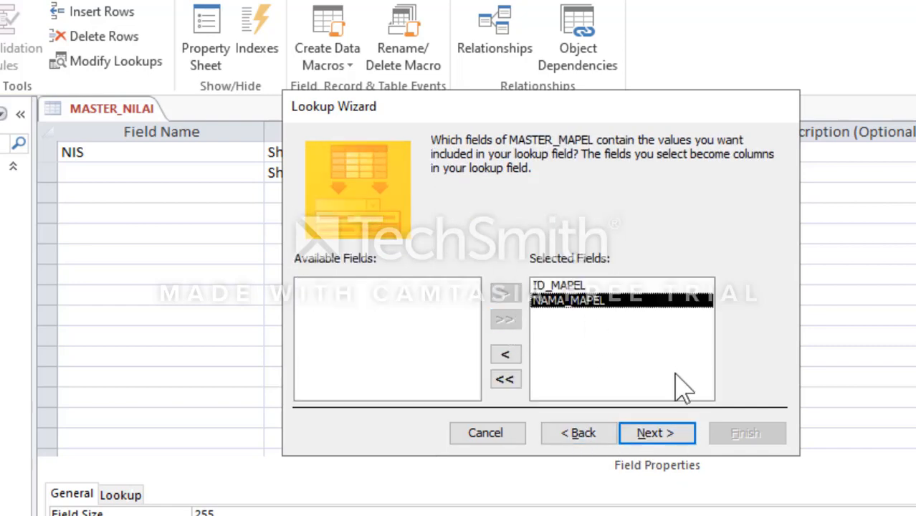
click(678, 430)
click(473, 212)
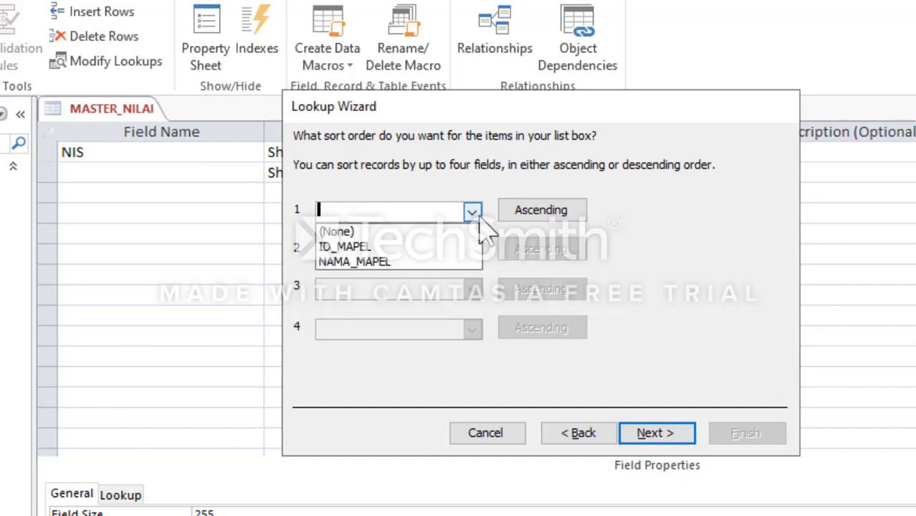
click(426, 248)
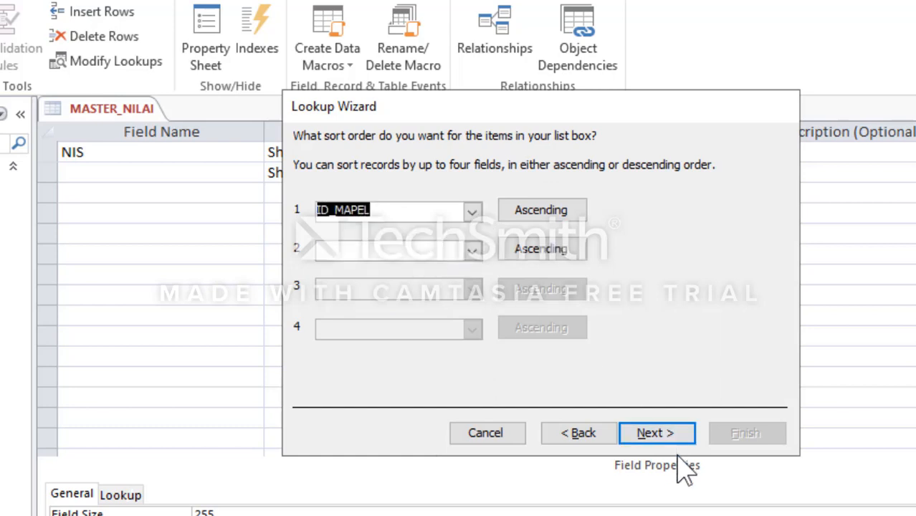
click(667, 434)
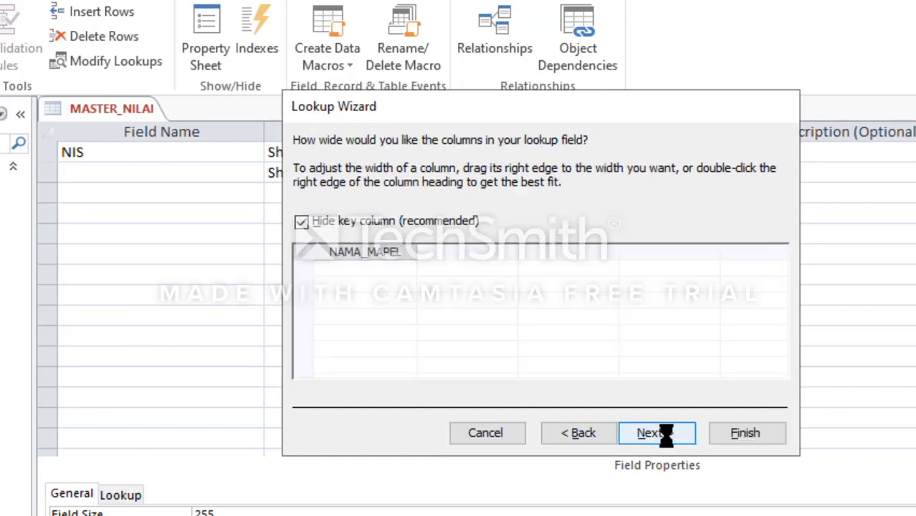
Step: Show the key column, narrow ID_MAPEL and widen NAMA_MAPEL in the lookup list, and keep ID_MAPEL as the stored value
click(342, 228)
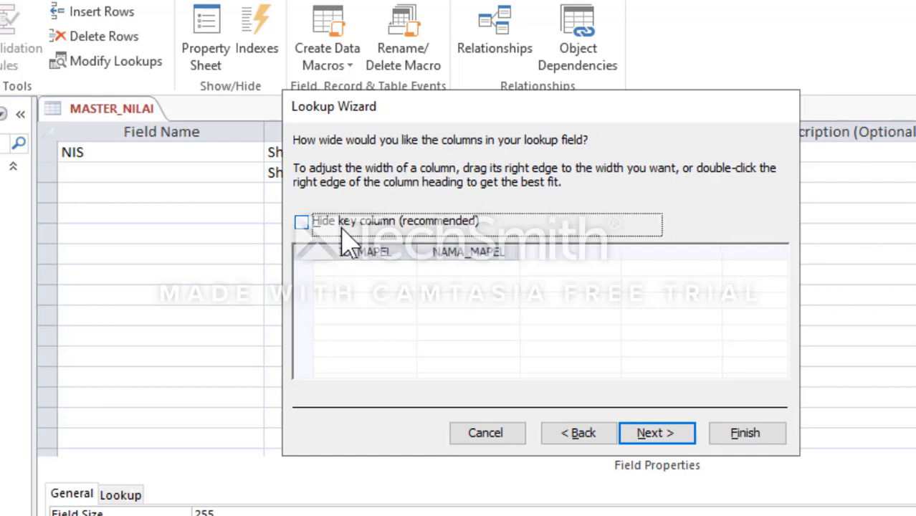
drag(516, 252, 614, 252)
double_click(417, 251)
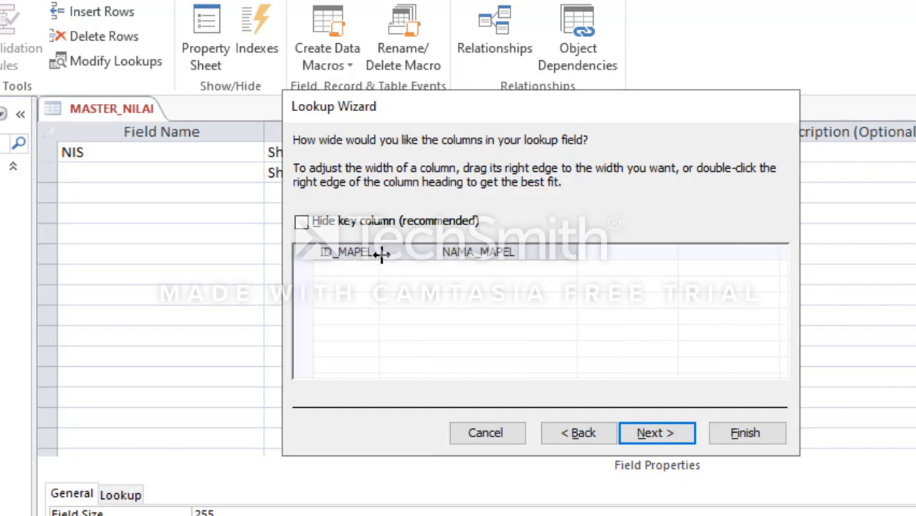
double_click(584, 258)
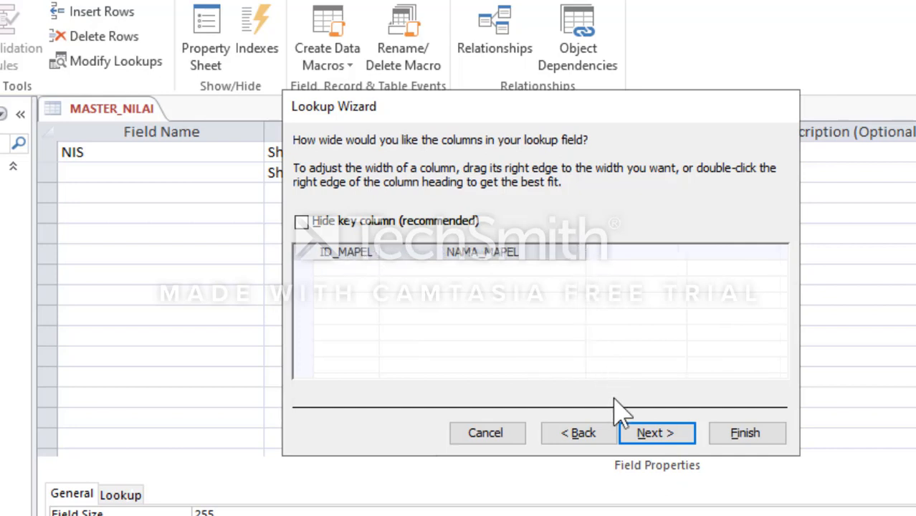
click(654, 434)
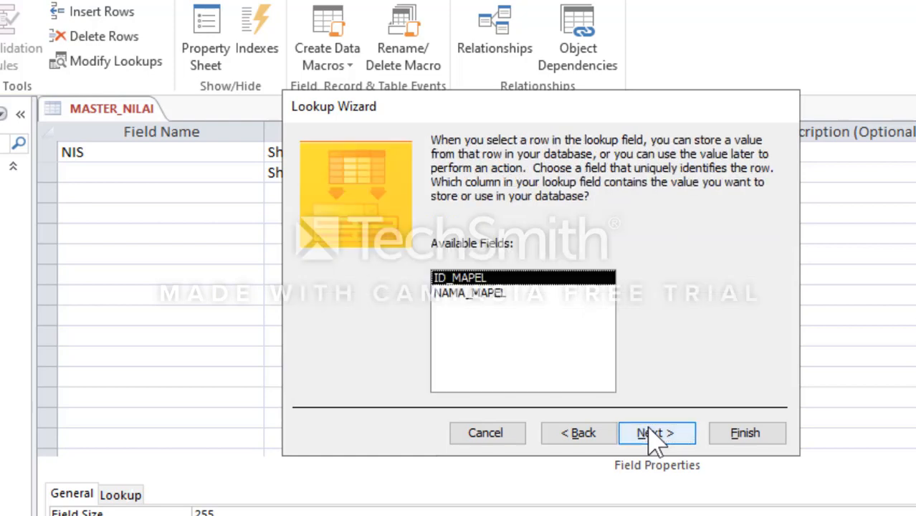
click(653, 433)
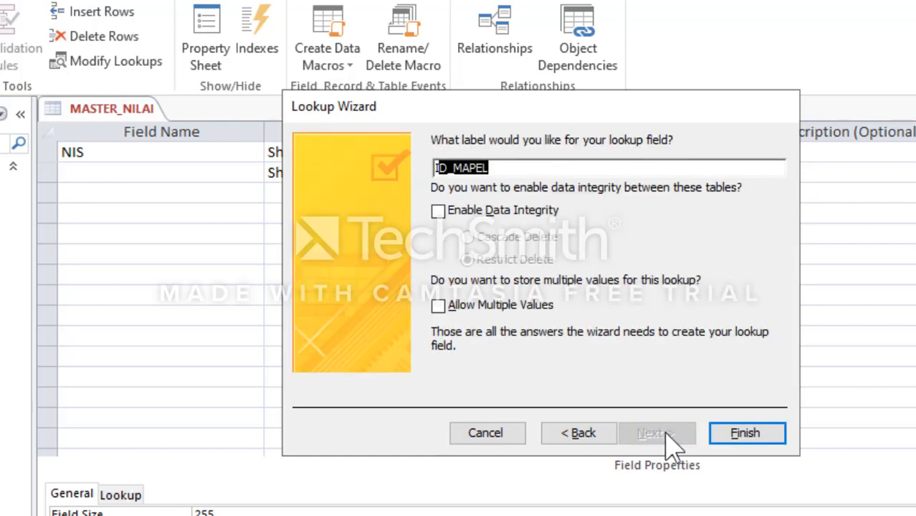
Step: Finish the lookup with ID_MAPEL as its label, save the table, and display the relationships between the tables
click(743, 434)
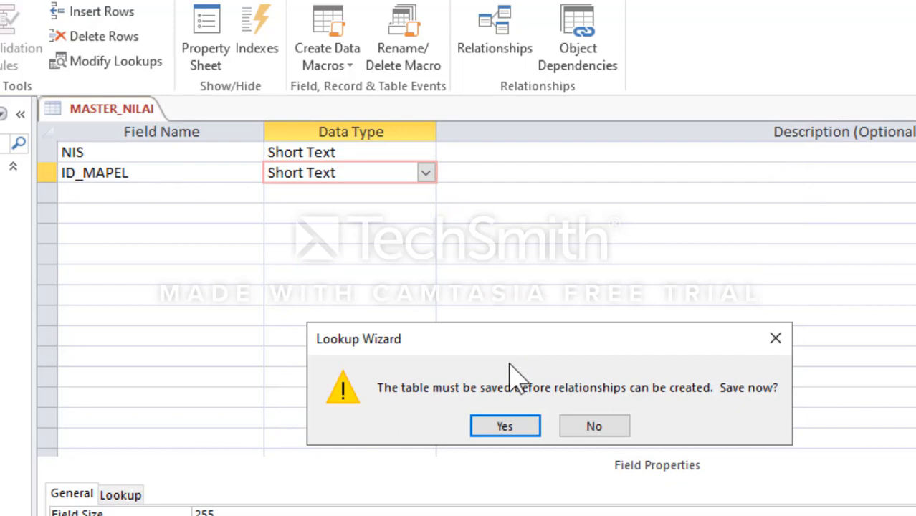
click(507, 432)
click(499, 23)
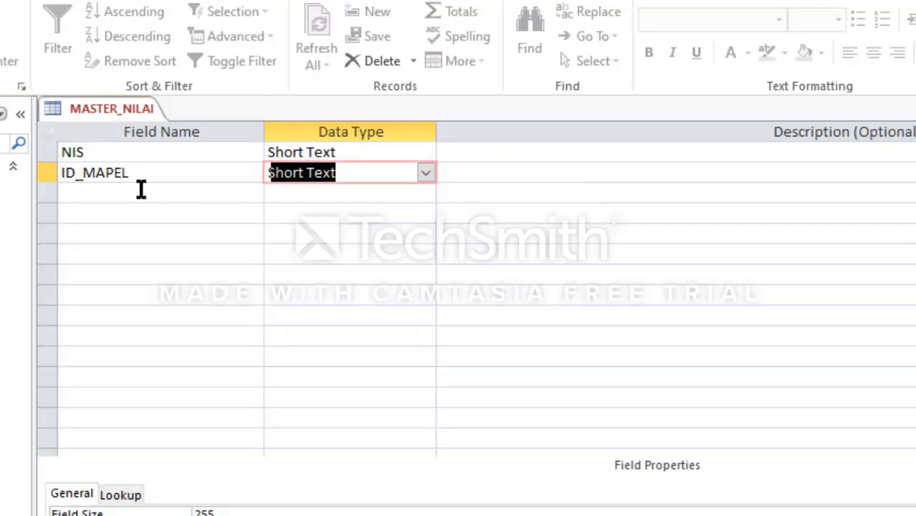
Step: Add a NILAI_TUGAS field below ID_MAPEL in MASTER_NILAI with the Number data type
click(141, 189)
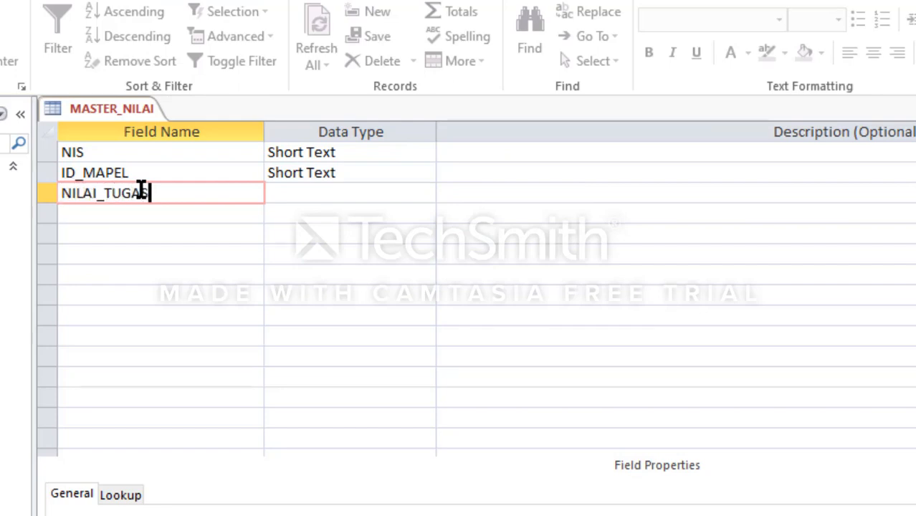
key(Tab)
click(426, 193)
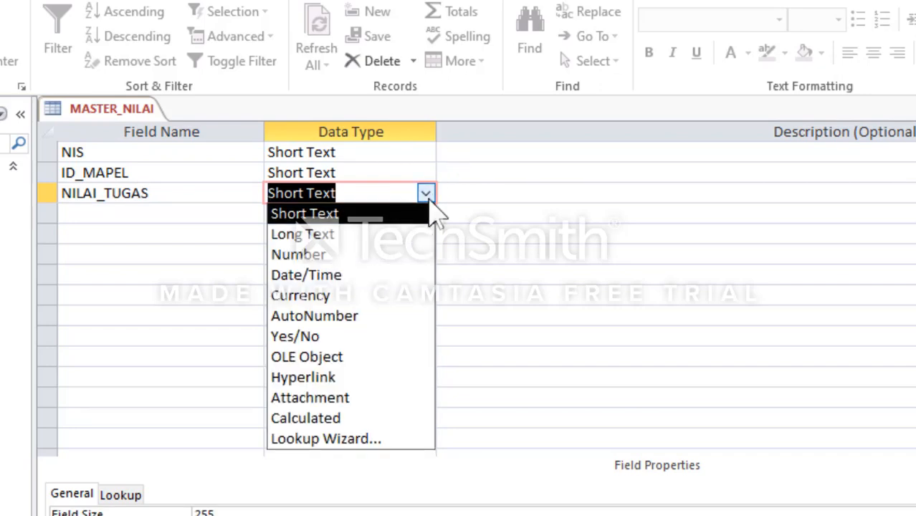
click(392, 258)
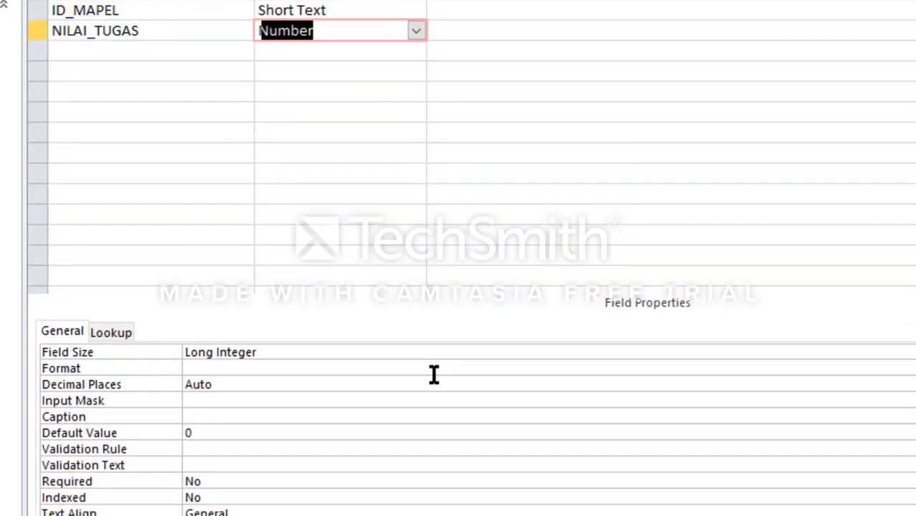
Step: Set the NILAI_TUGAS field's format to Standard with 0 decimal places
click(434, 373)
click(893, 328)
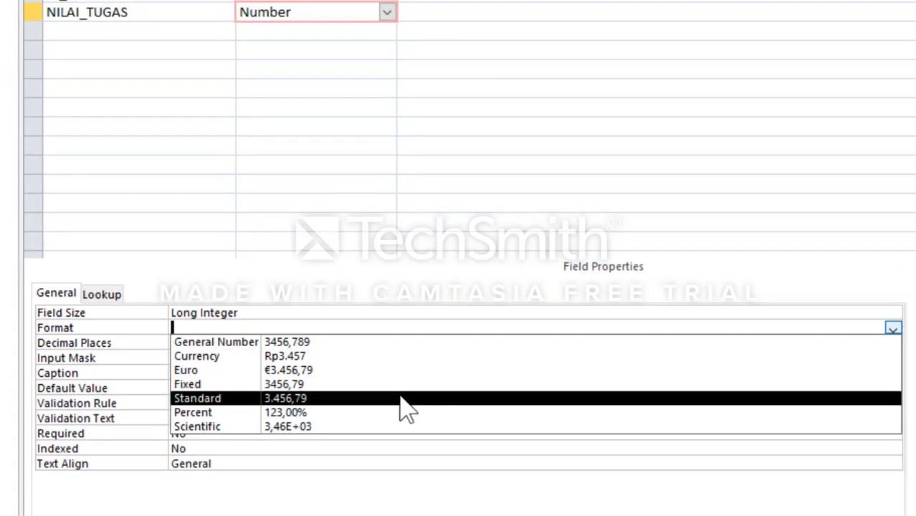
click(405, 398)
click(272, 342)
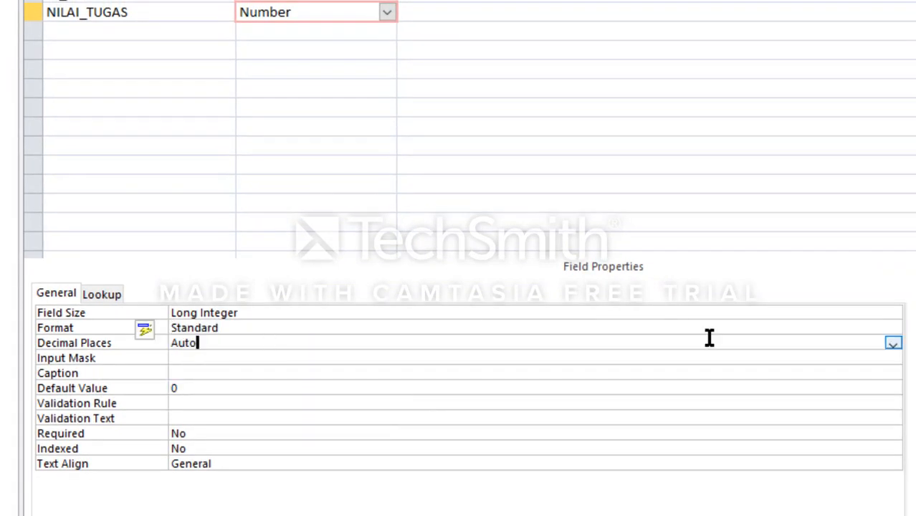
click(893, 345)
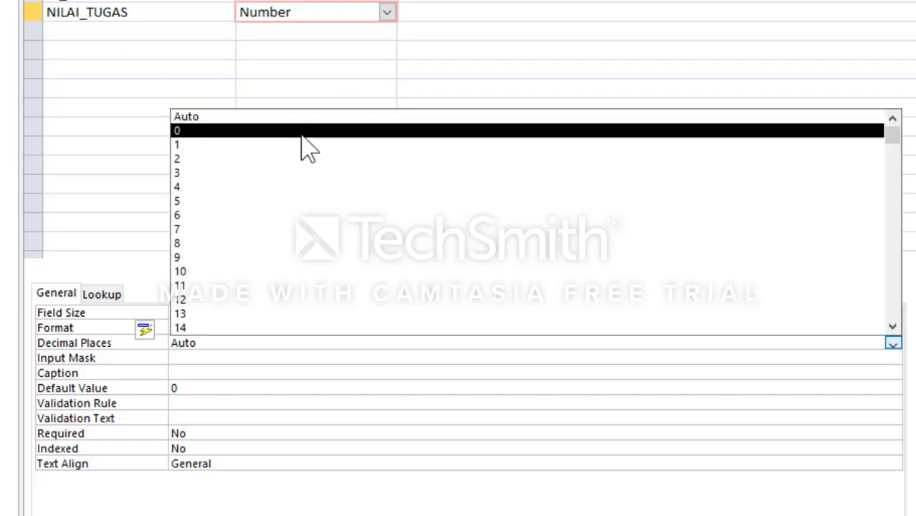
click(297, 143)
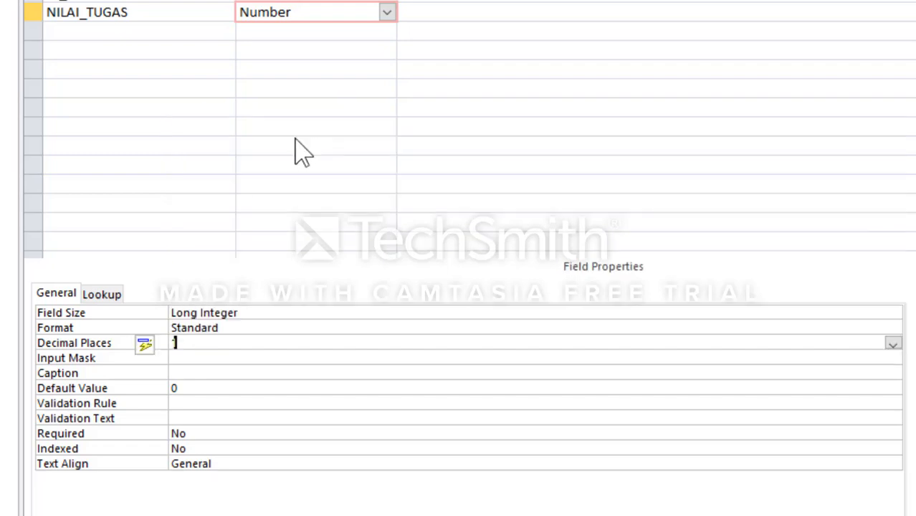
text(0)
key(Return)
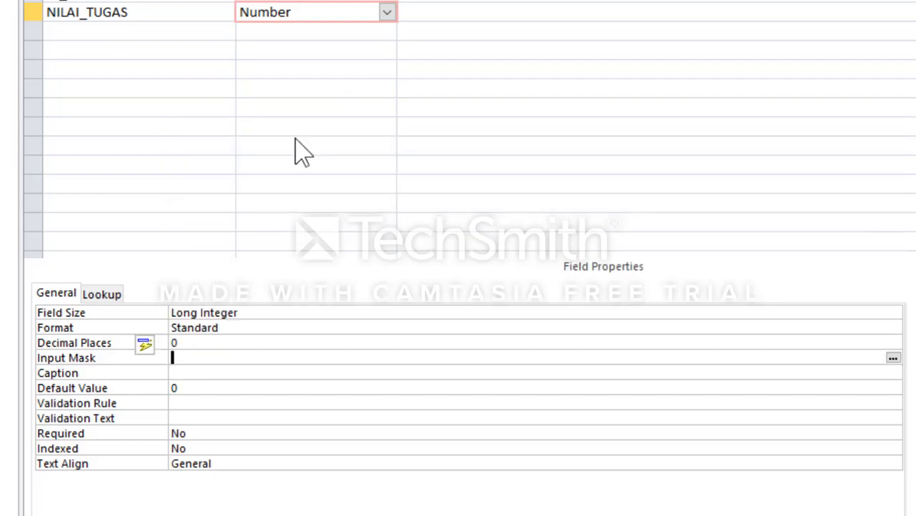
Step: Add a NILAI_UTS field below NILAI_TUGAS with the Number data type
click(64, 41)
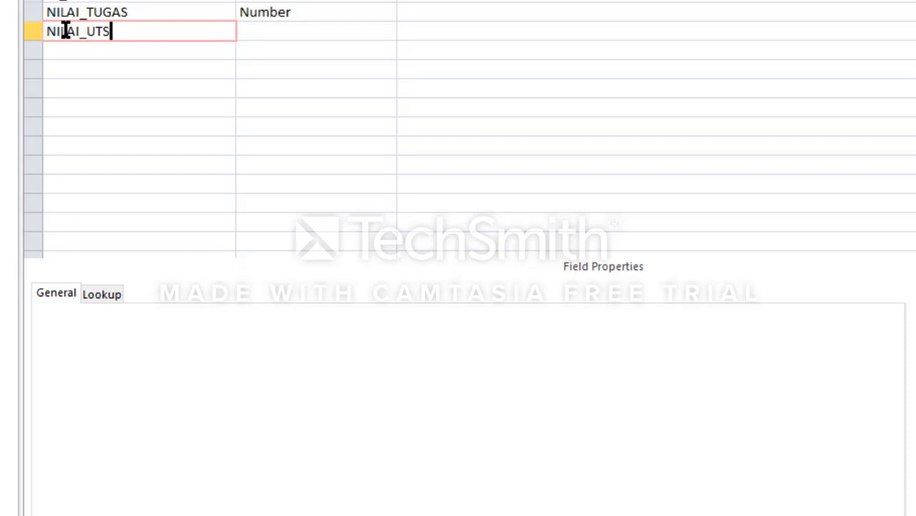
key(Tab)
click(387, 31)
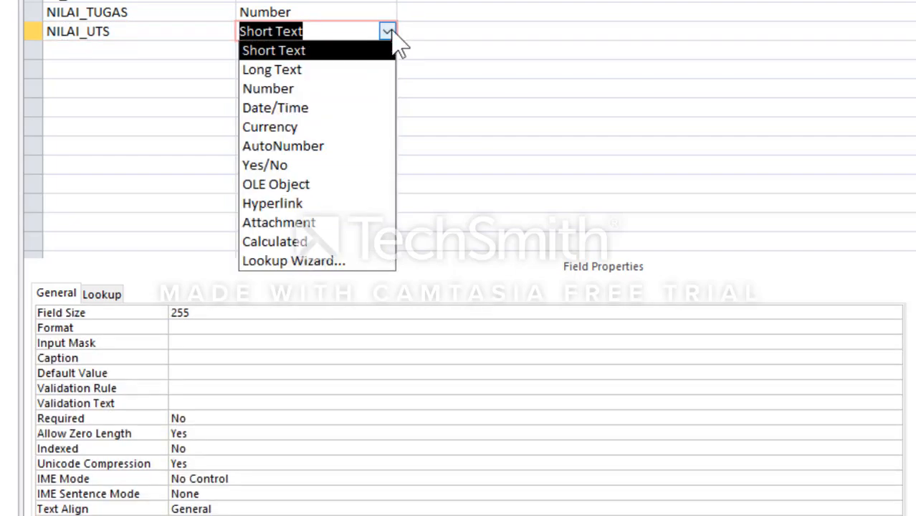
click(325, 94)
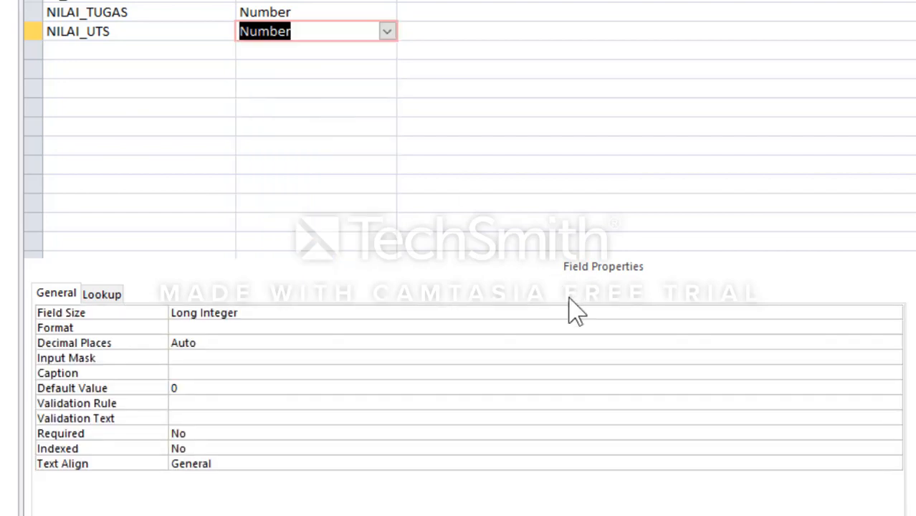
Step: Set the NILAI_UTS field's format to Standard with 0 decimal places
click(708, 328)
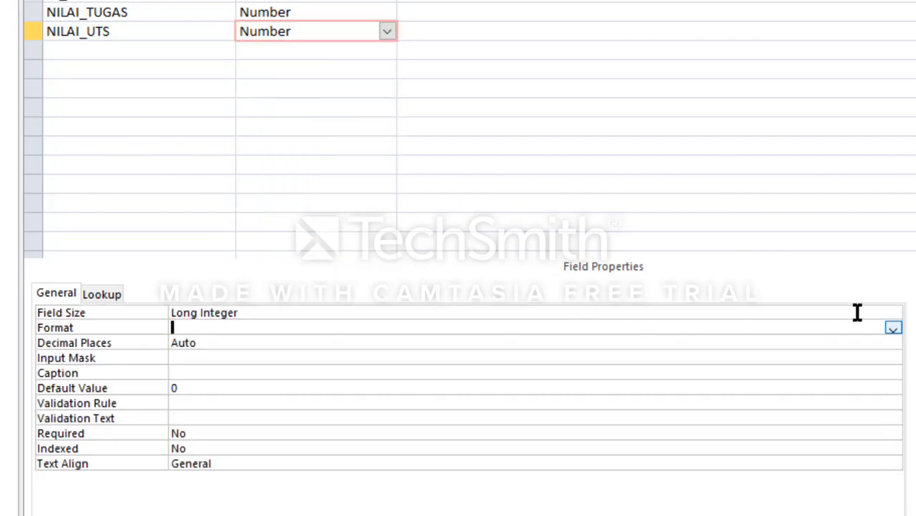
click(892, 328)
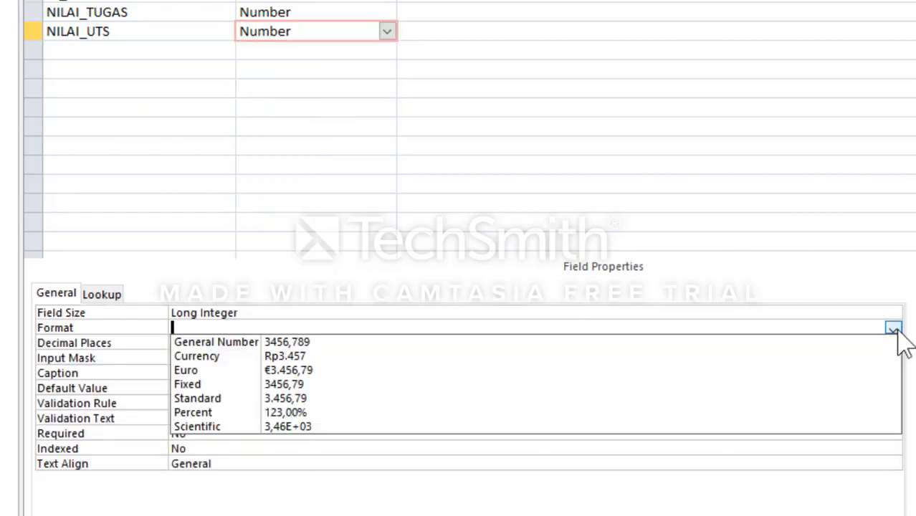
click(501, 400)
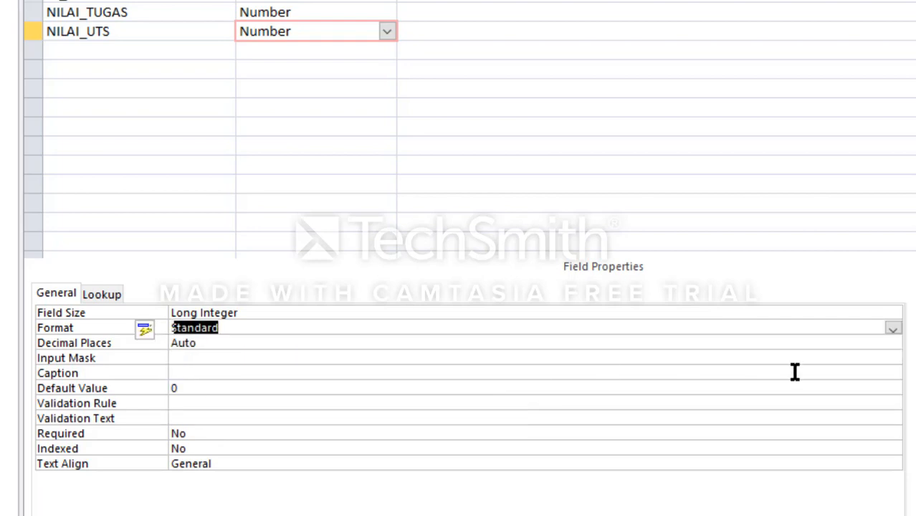
click(895, 342)
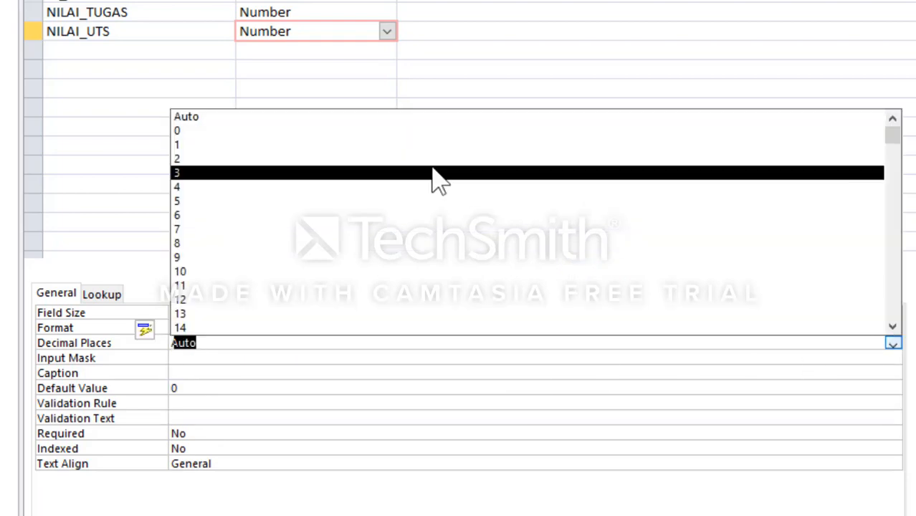
click(387, 132)
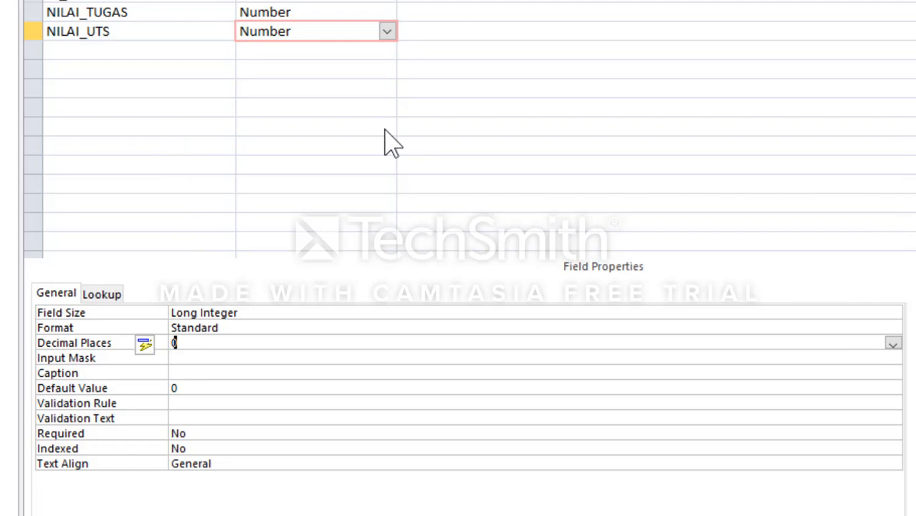
Step: Add a NILAI_UAS field below NILAI_UTS with the Number data type
click(101, 45)
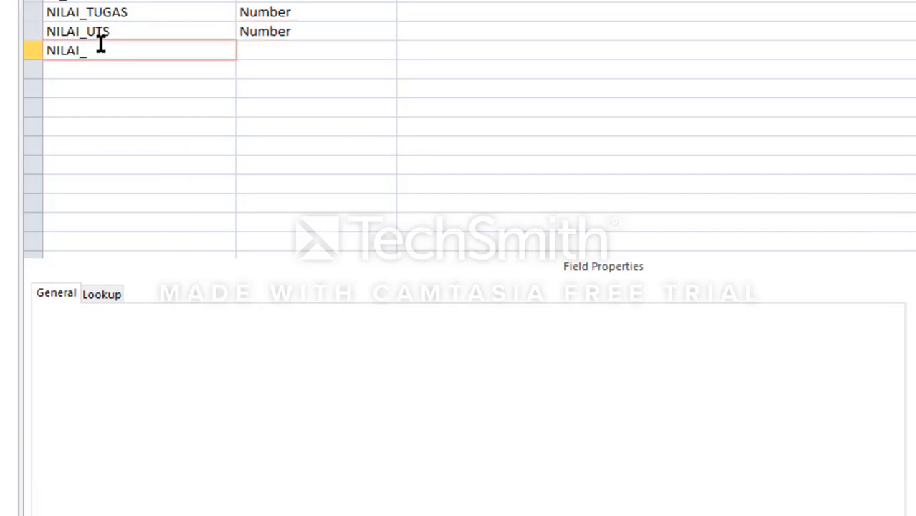
key(Tab)
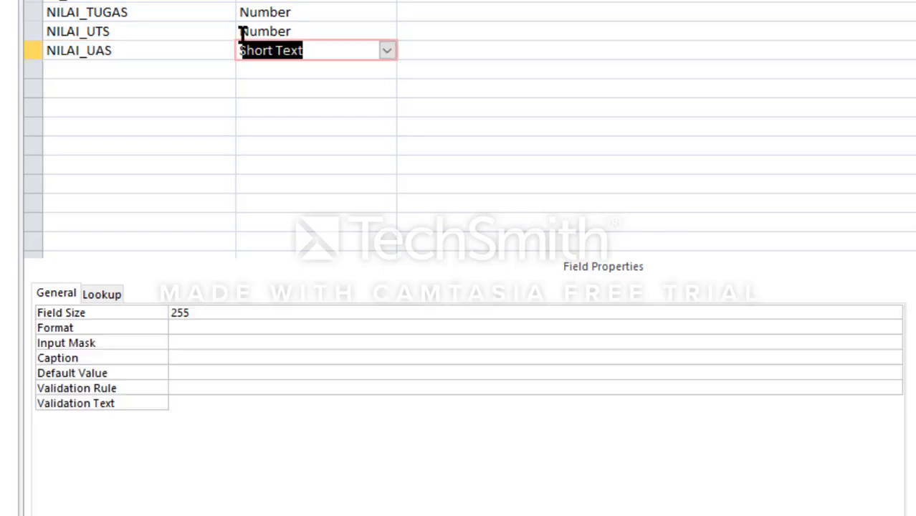
click(393, 55)
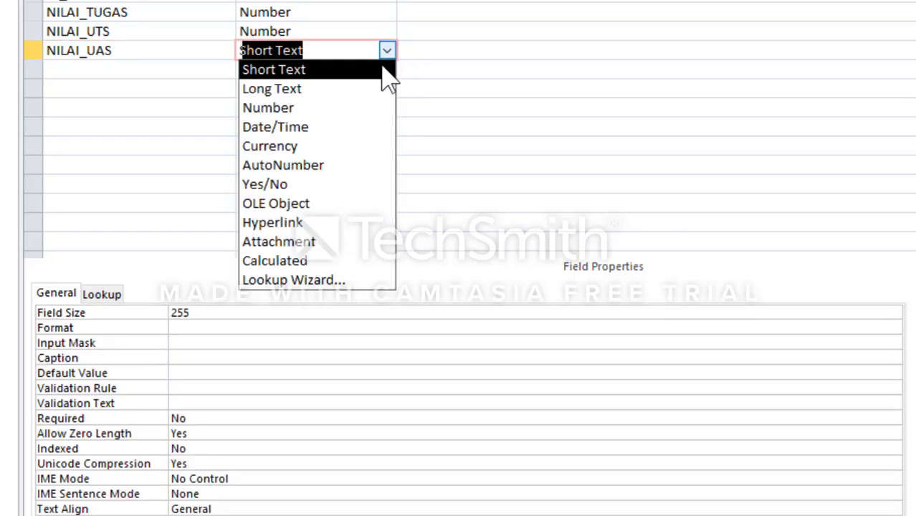
click(337, 109)
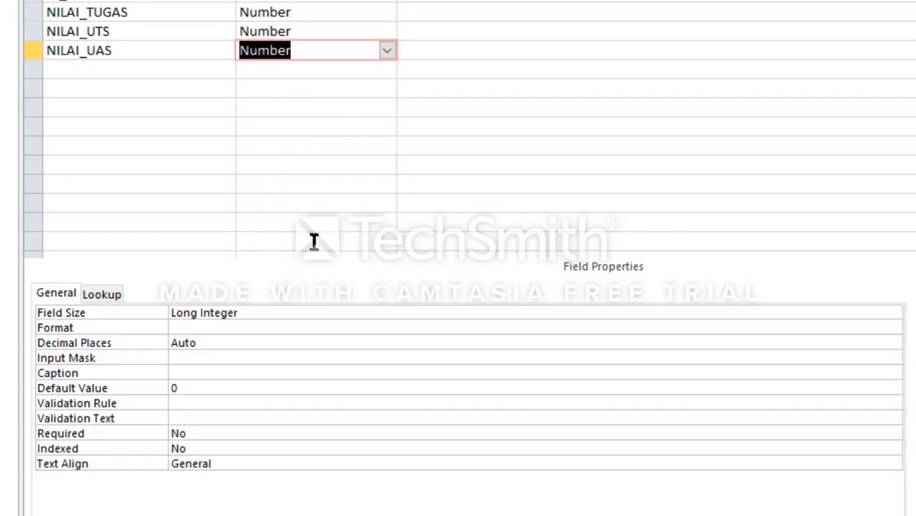
Step: Set the NILAI_UAS field's format to Standard with 0 decimal places
click(676, 336)
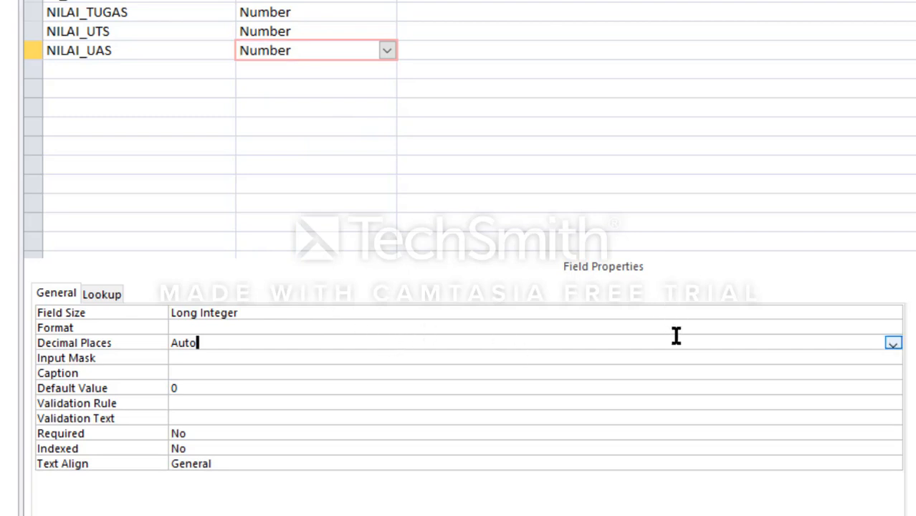
click(693, 329)
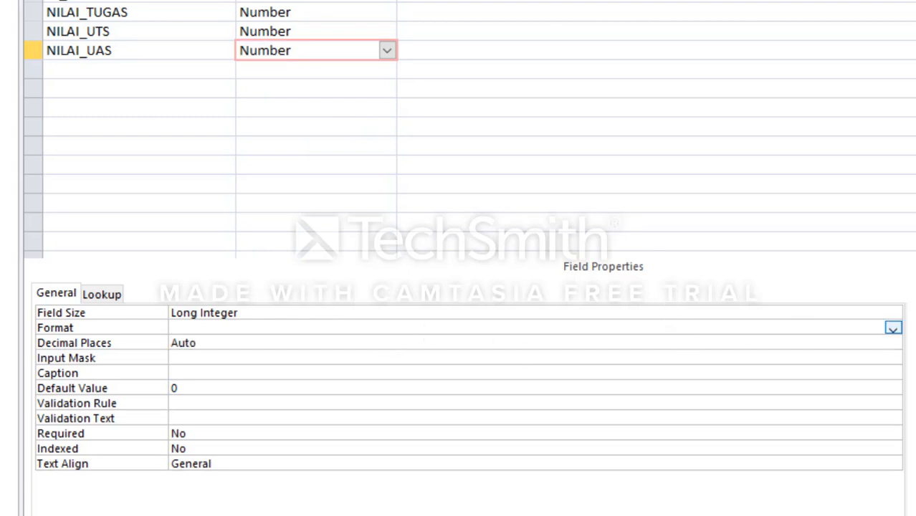
click(893, 329)
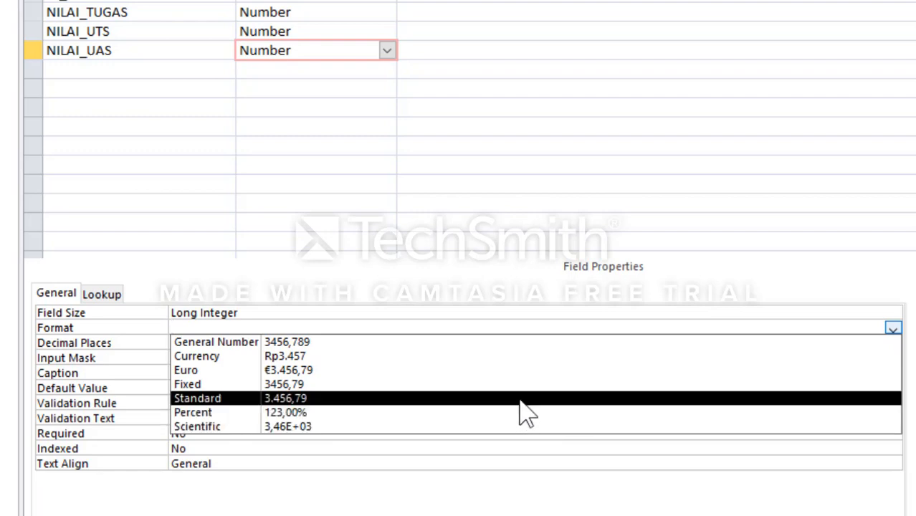
click(520, 399)
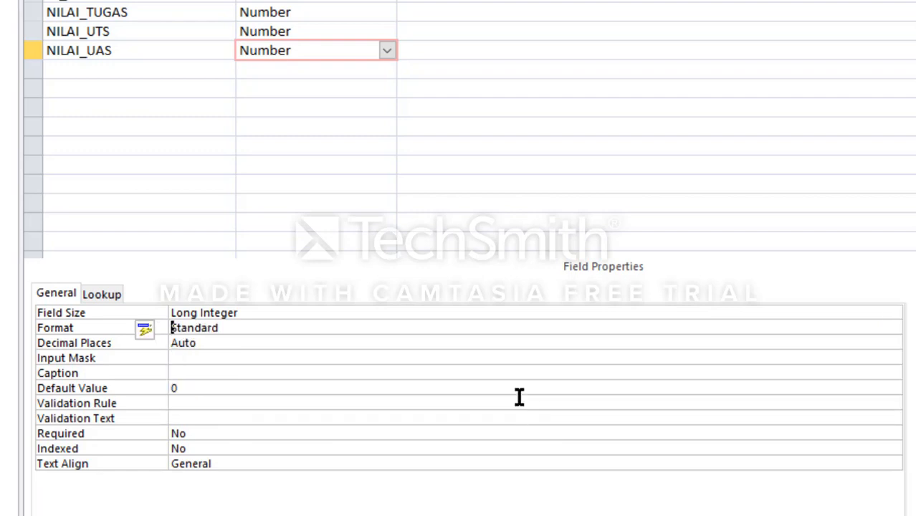
click(893, 342)
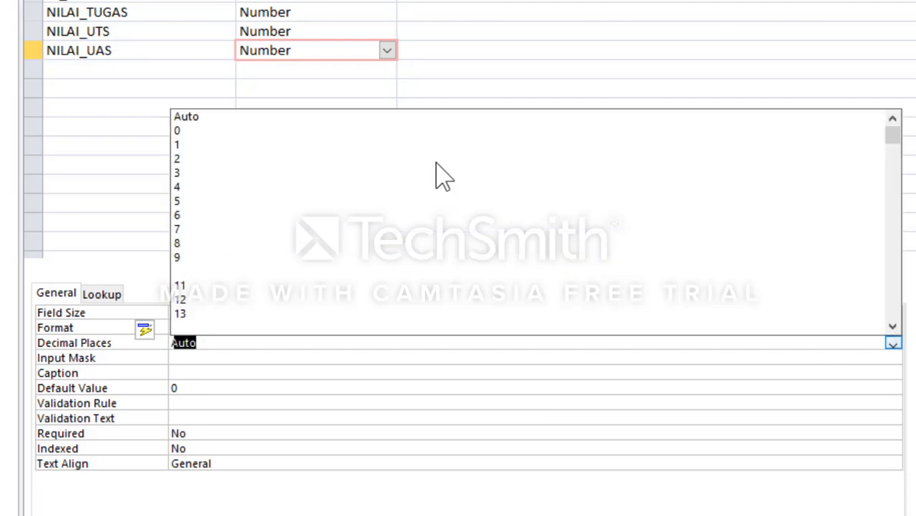
click(351, 131)
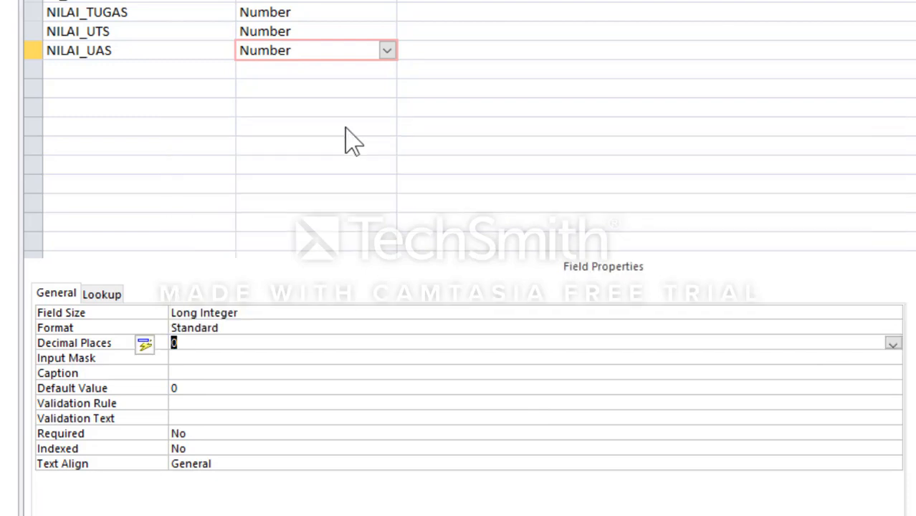
Step: Close the MASTER_NILAI table and save the changes to its design
click(124, 78)
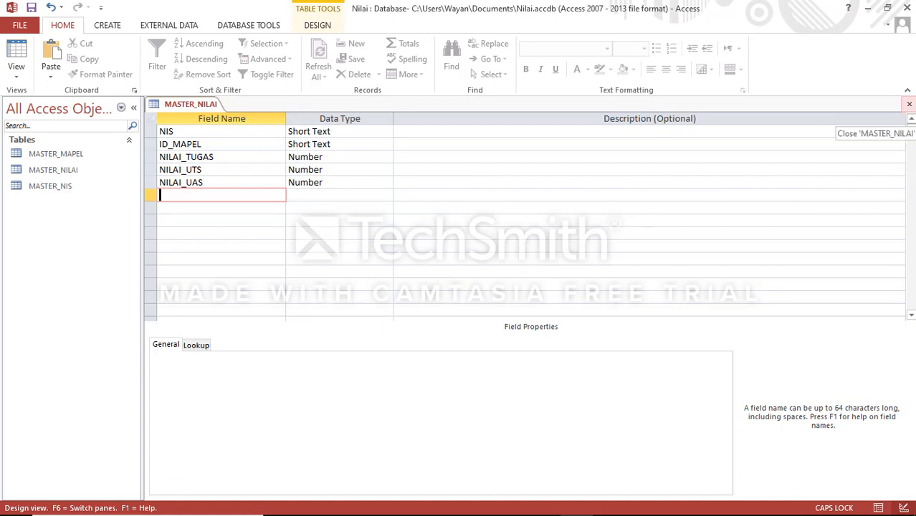
click(909, 104)
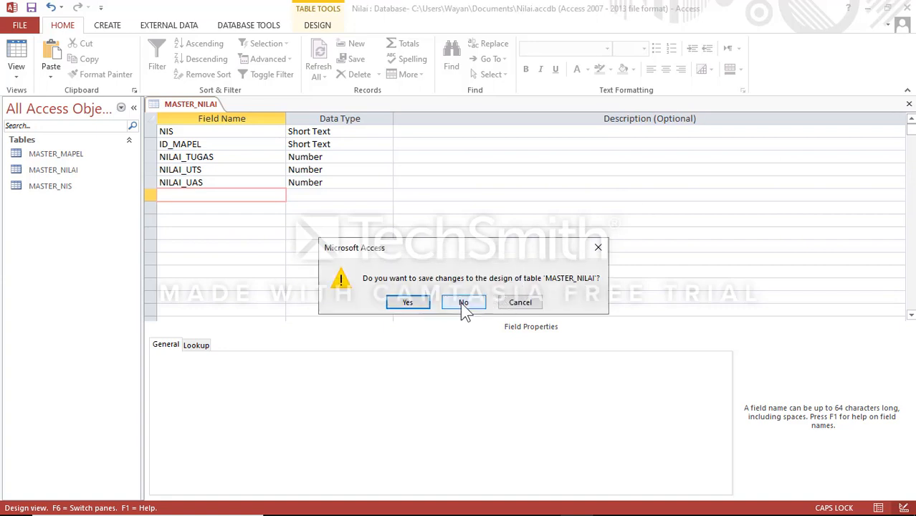
click(423, 304)
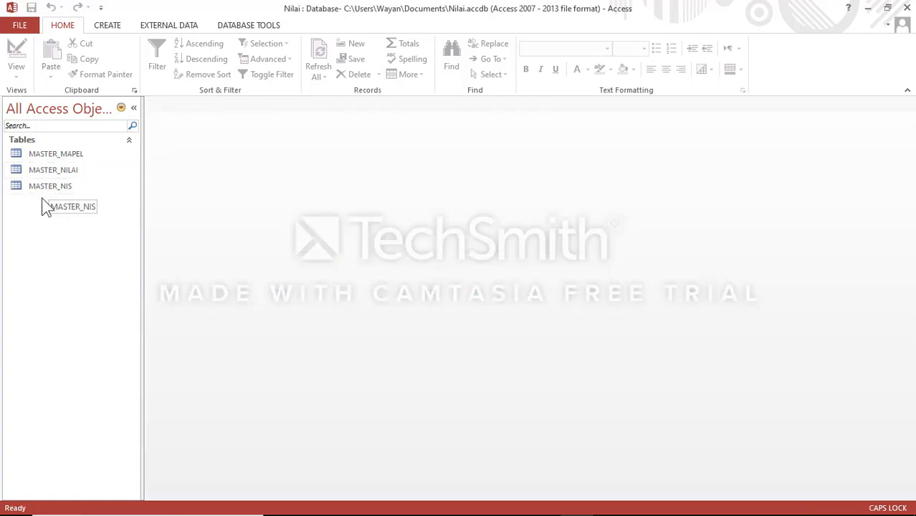
Step: Open the MASTER_MAPEL table, enter 01 as the first record's ID_MAPEL, and widen the NAMA_MAPEL column to show its full heading
click(62, 158)
double_click(63, 159)
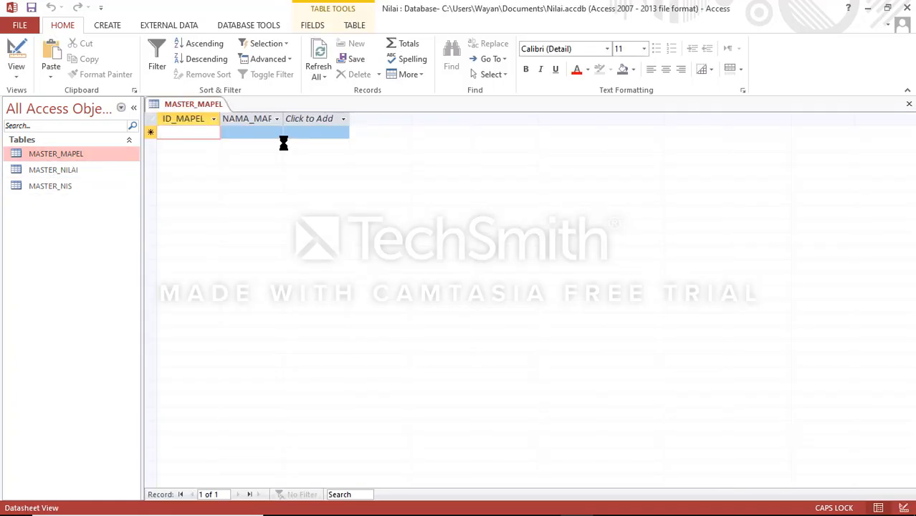
text(01)
key(Tab)
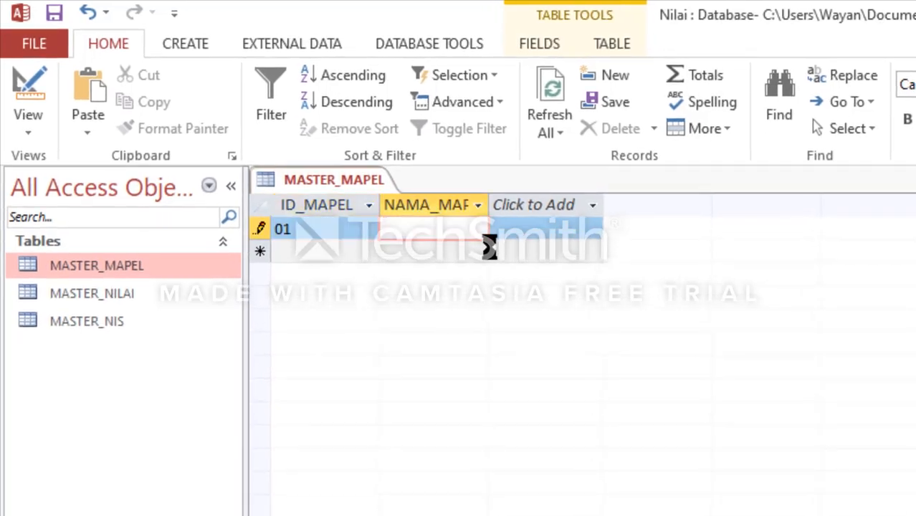
click(489, 205)
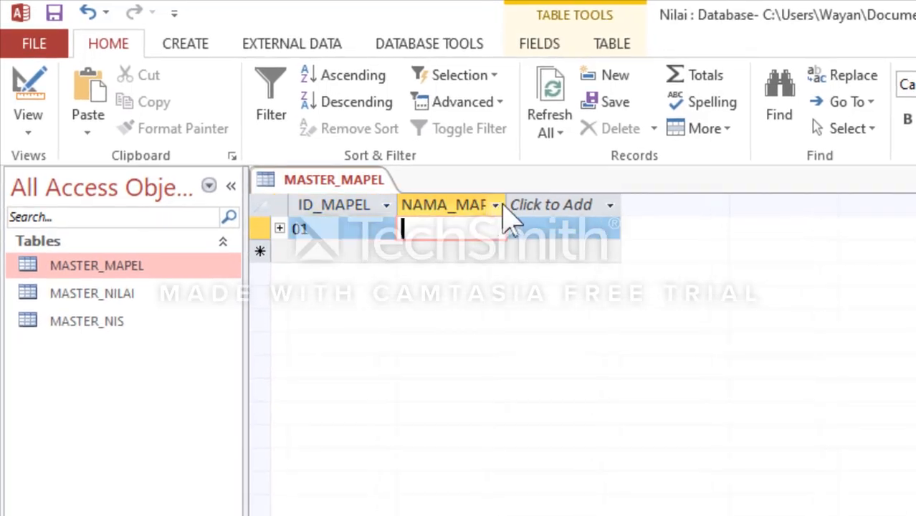
drag(506, 203, 767, 228)
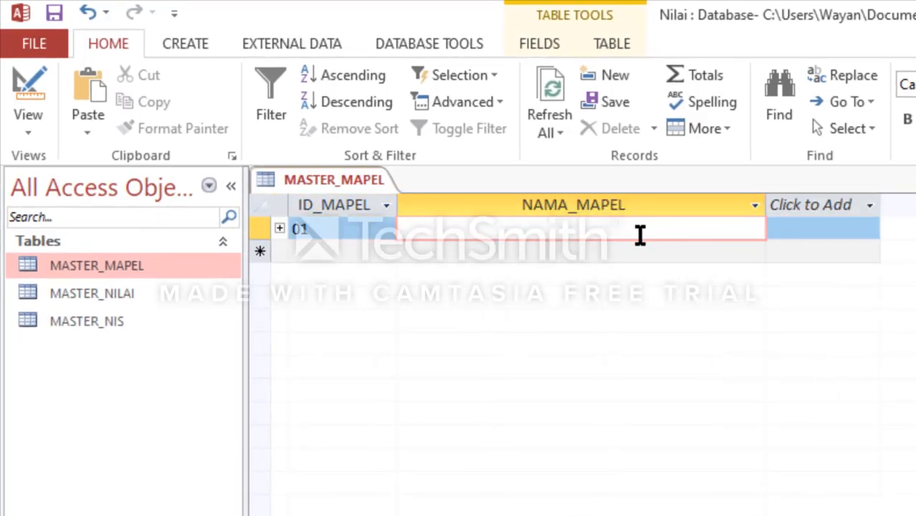
Step: Expand and collapse record 01's linked grade rows, and enter AGAMA as that record's NAMA_MAPEL
click(280, 230)
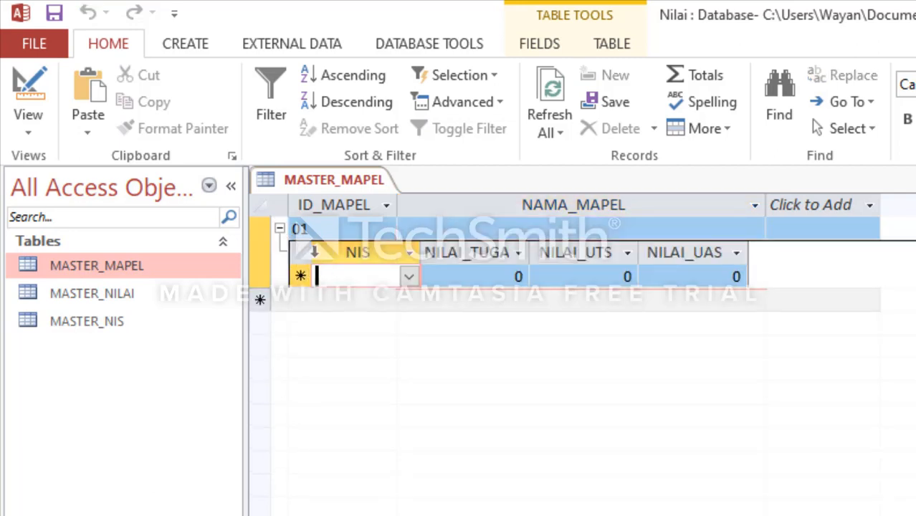
click(280, 228)
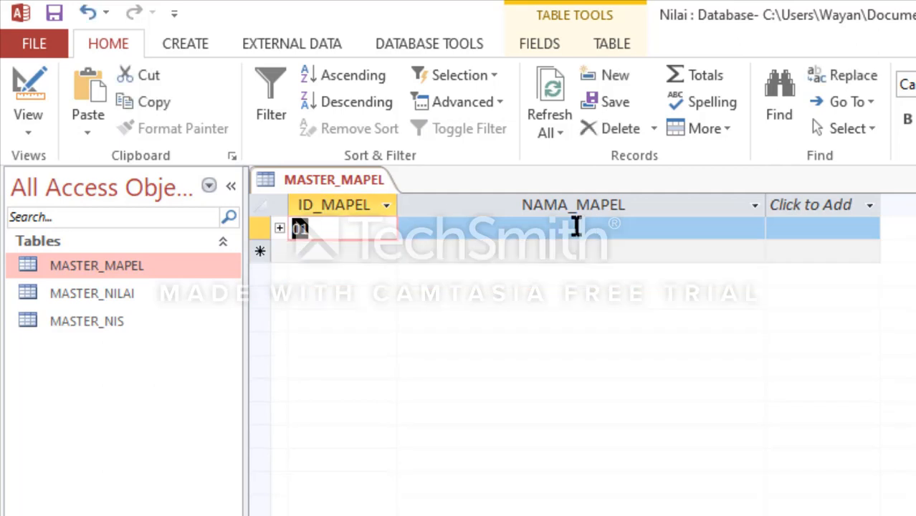
click(575, 226)
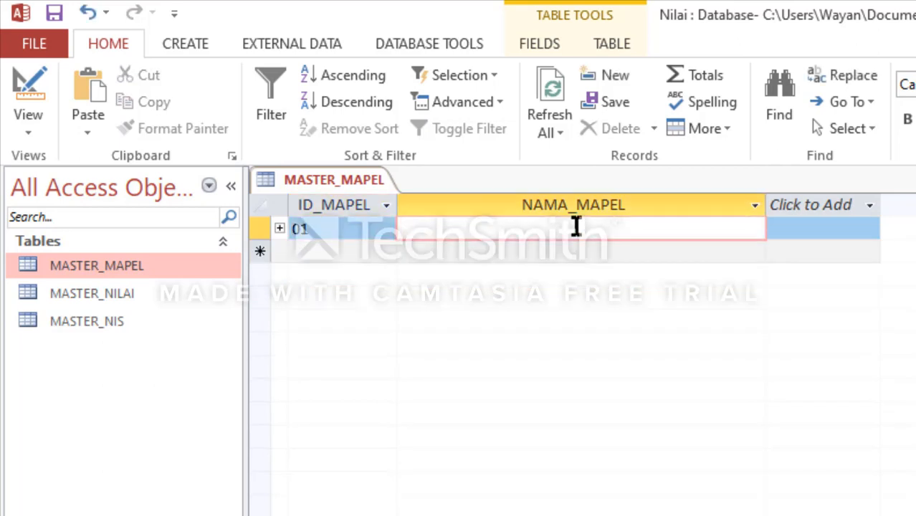
text(AGAMA)
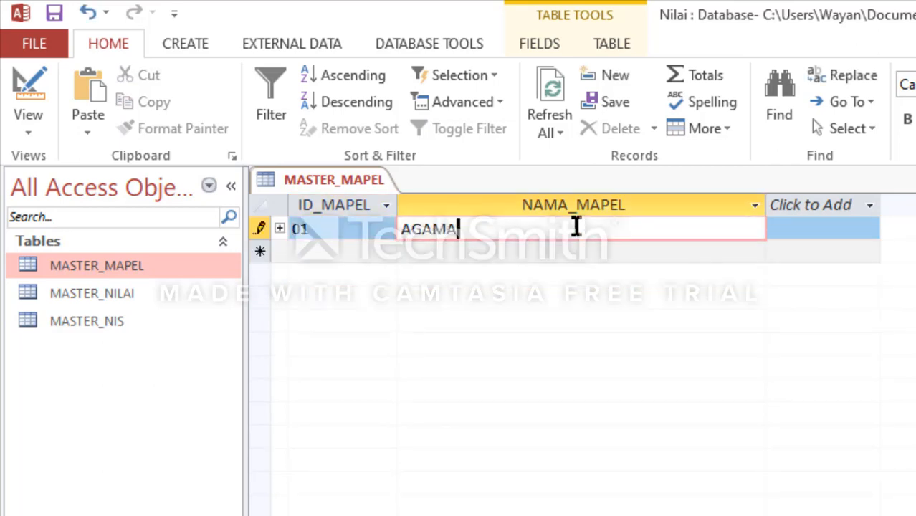
key(Return)
Step: Add a MASTER_MAPEL record with ID_MAPEL 02 and NAMA_MAPEL BAHASA INDONESIA
text(02)
key(Return)
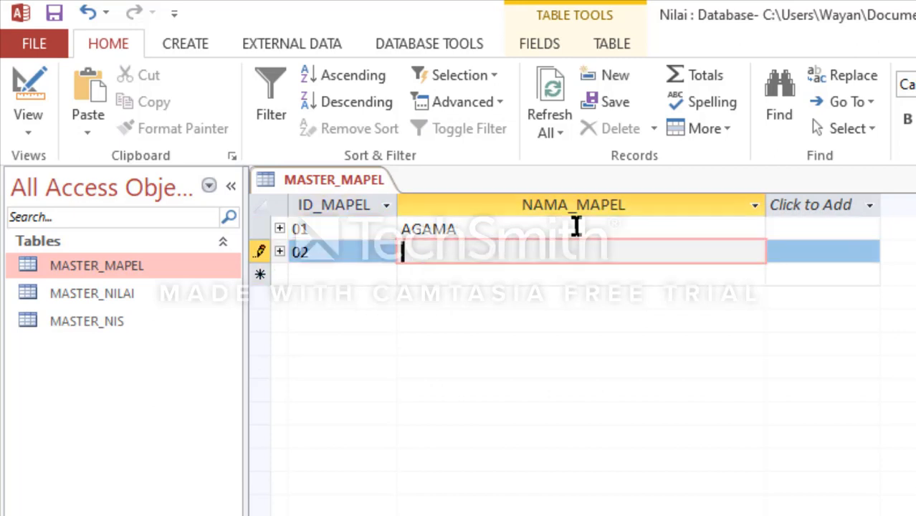
text(BAHASA)
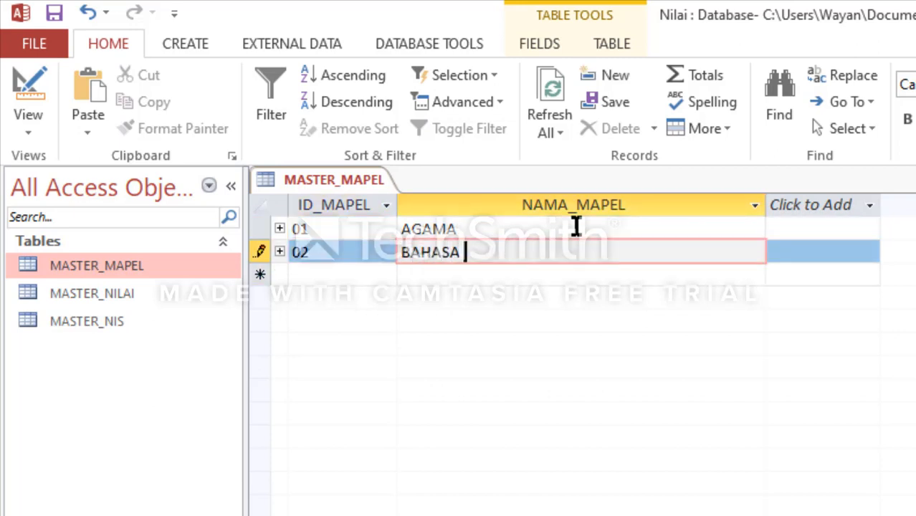
text( INDONESIA)
key(Return)
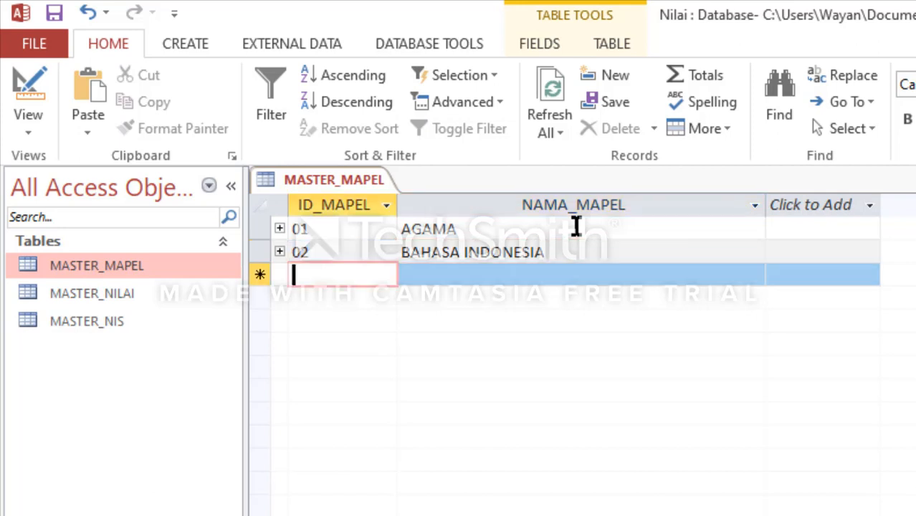
Step: Add a MASTER_MAPEL record with ID_MAPEL 03 and NAMA_MAPEL MATEMATIKA
text(03)
key(Return)
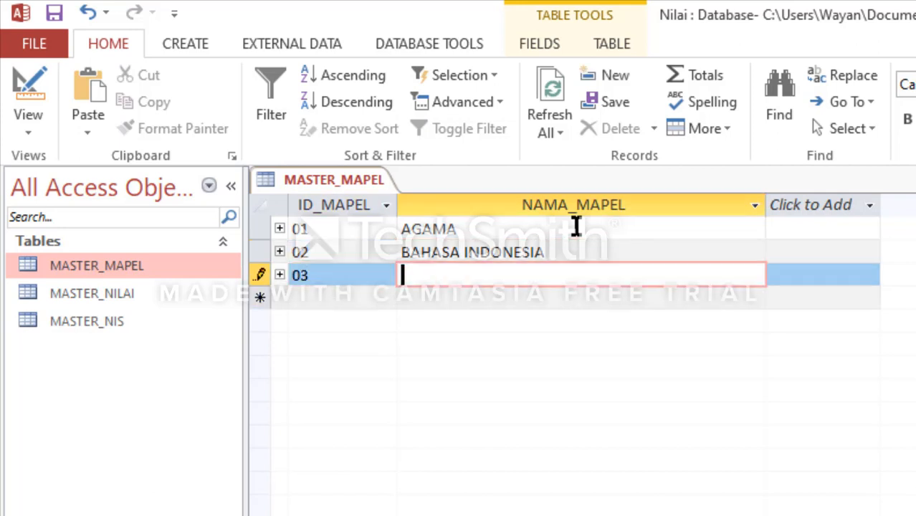
text(MATEMATIKA)
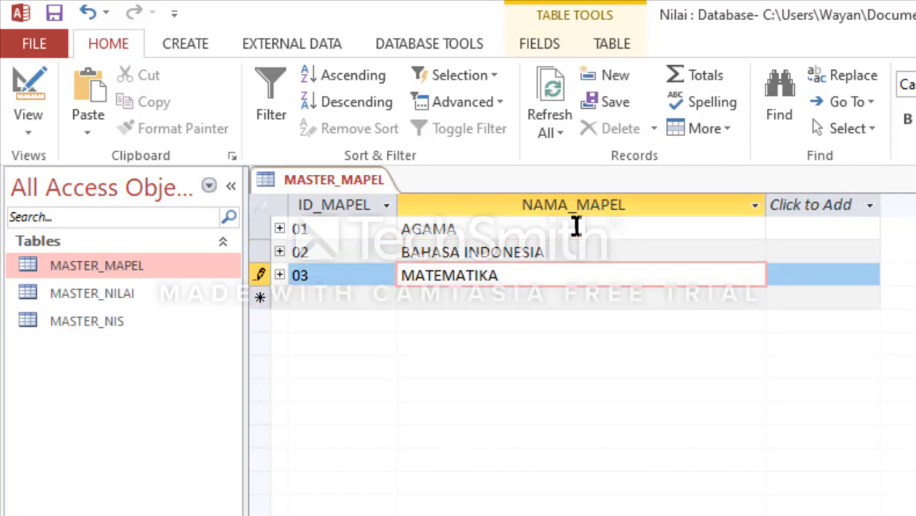
key(Return)
Step: Add a MASTER_MAPEL record with ID_MAPEL 04 and NAMA_MAPEL BAHASA INGGRIS
text(04)
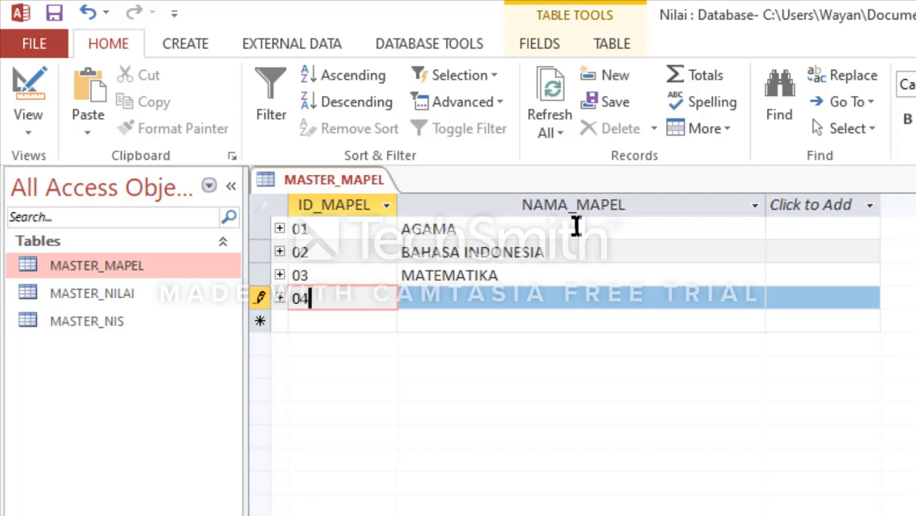
key(Return)
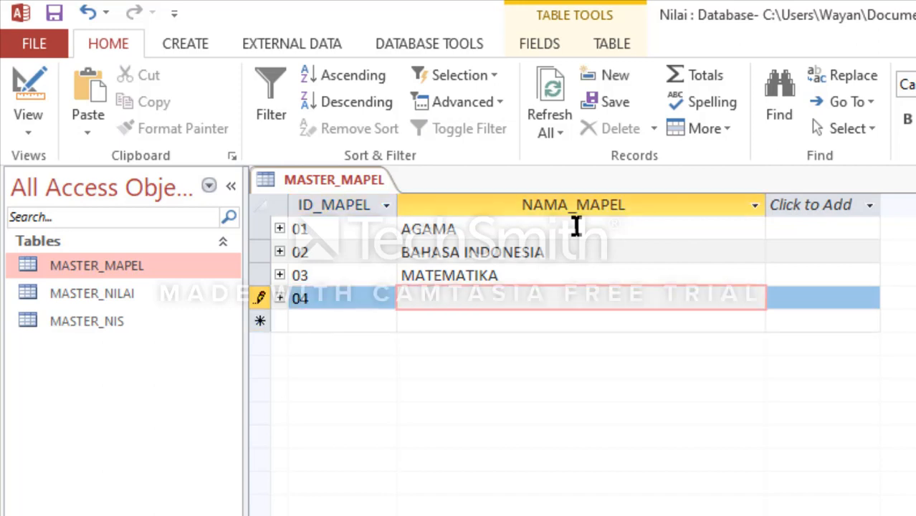
text(BAHASA INGGRIS)
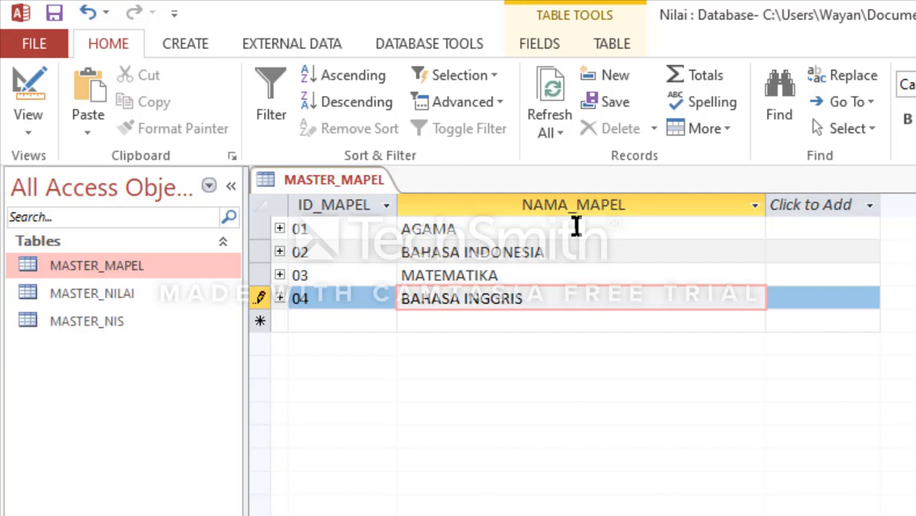
key(Return)
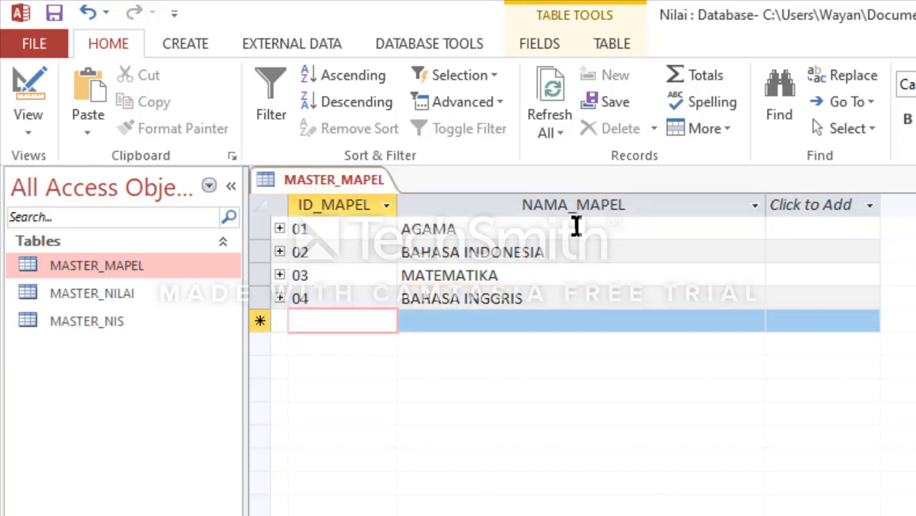
Step: Add a MASTER_MAPEL record with ID_MAPEL 05 and NAMA_MAPEL KOMPUTER
text(05)
key(Return)
text(K)
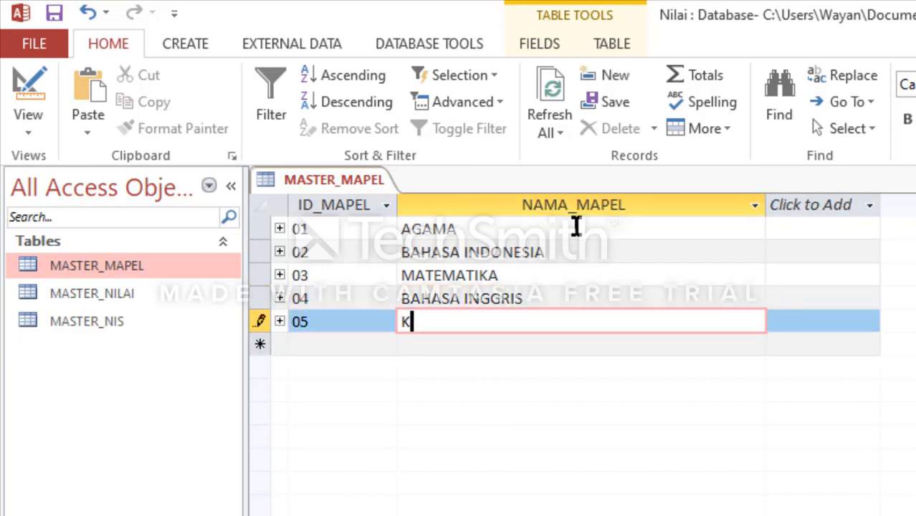
text(OM)
text(TE)
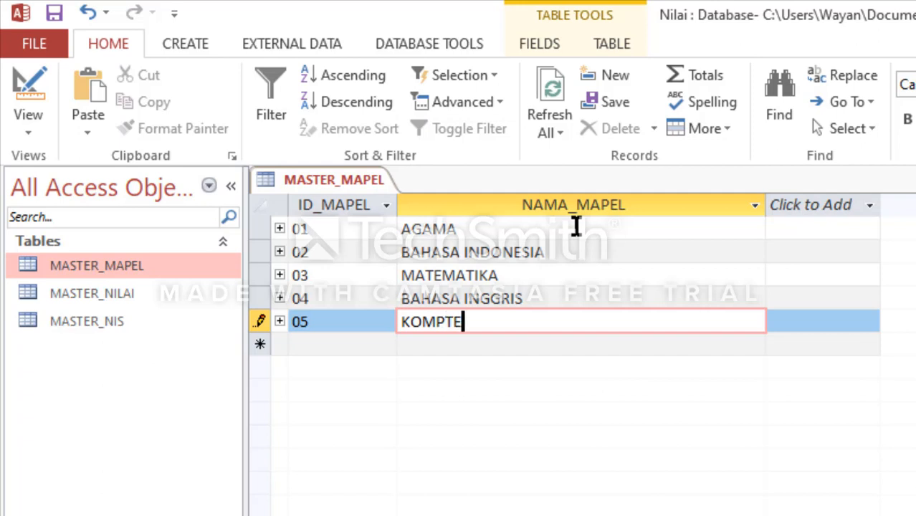
key(BackSpace)
key(BackSpace)
text(UTER)
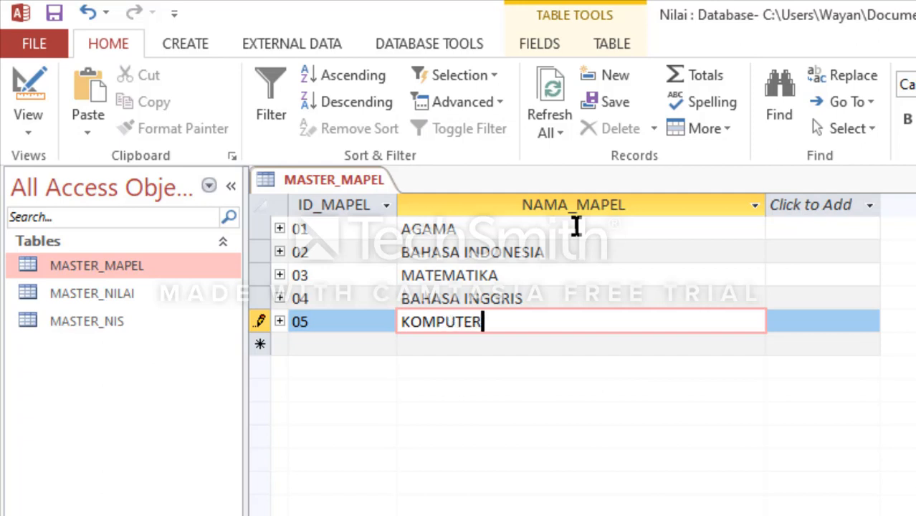
key(Tab)
Step: Add a MASTER_MAPEL record with ID_MAPEL 06 and NAMA_MAPEL KESENIAN
text(06)
key(Tab)
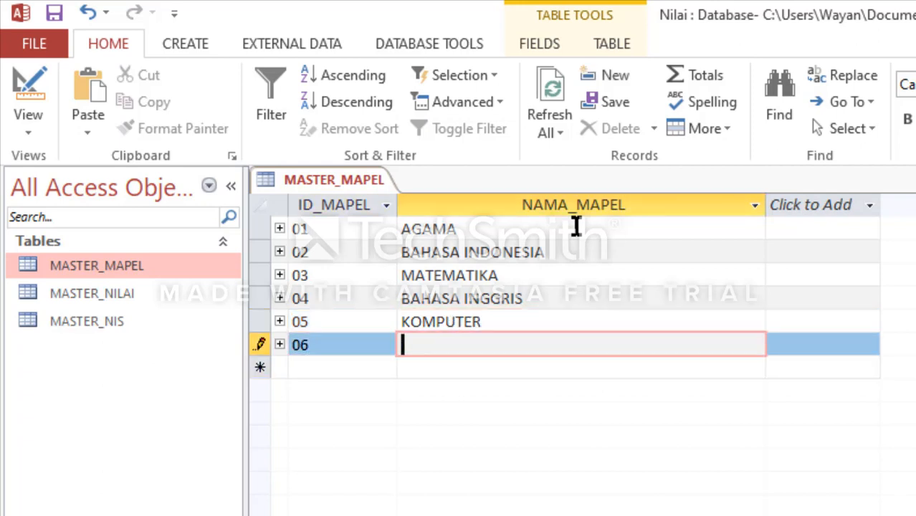
text(KESENIAN)
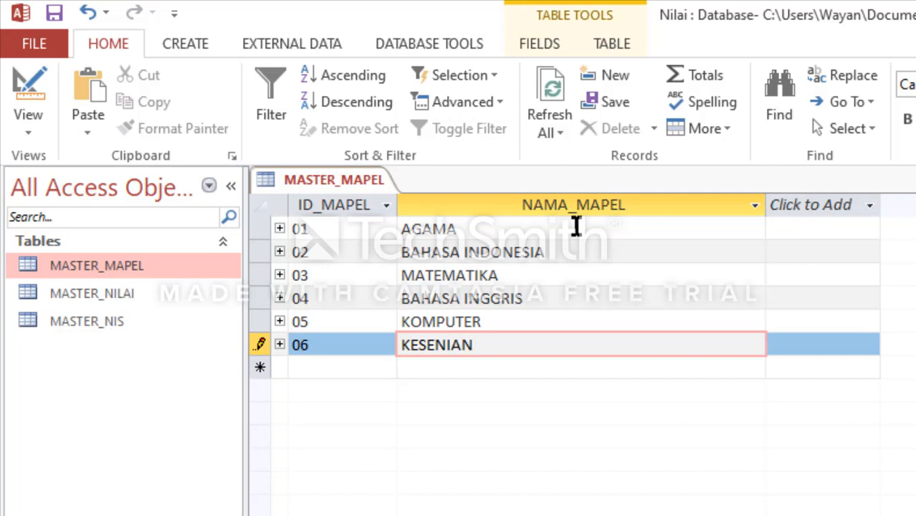
key(Tab)
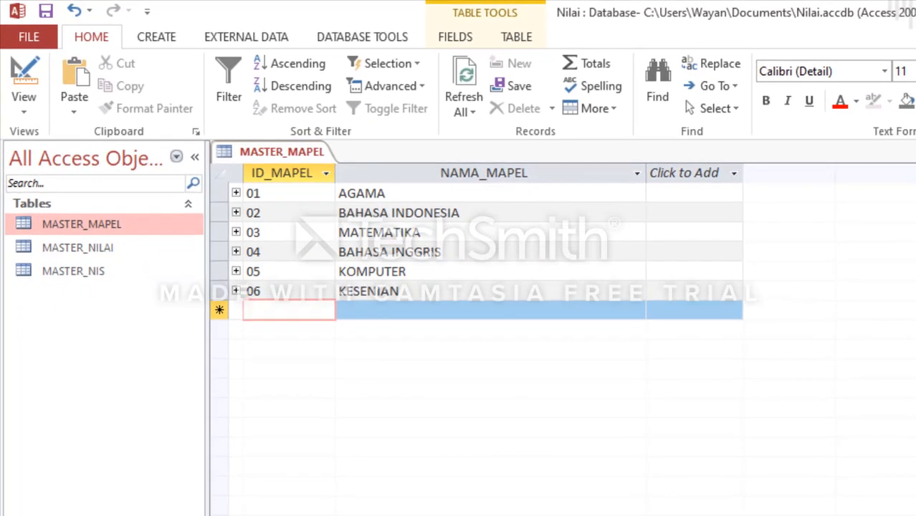
Step: Close the MASTER_MAPEL table, saving its layout changes, and open the MASTER_NIS table
key(ctrl+w)
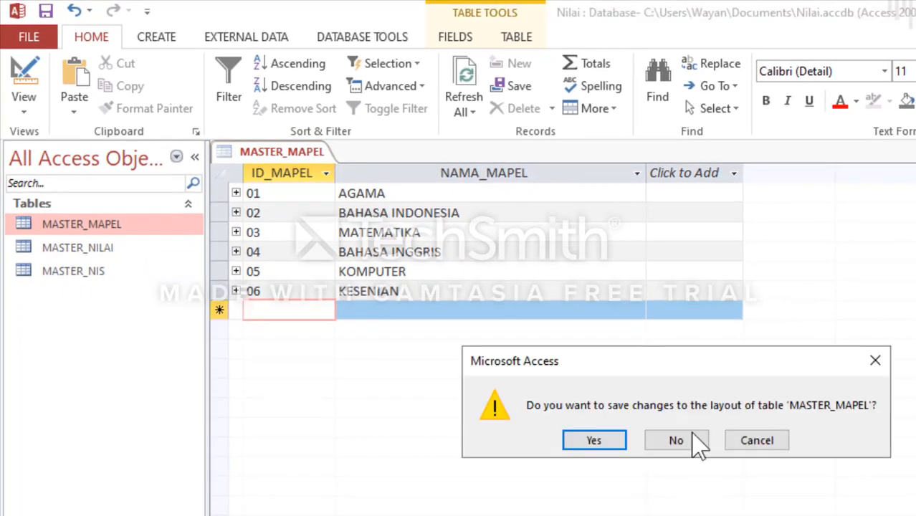
click(621, 438)
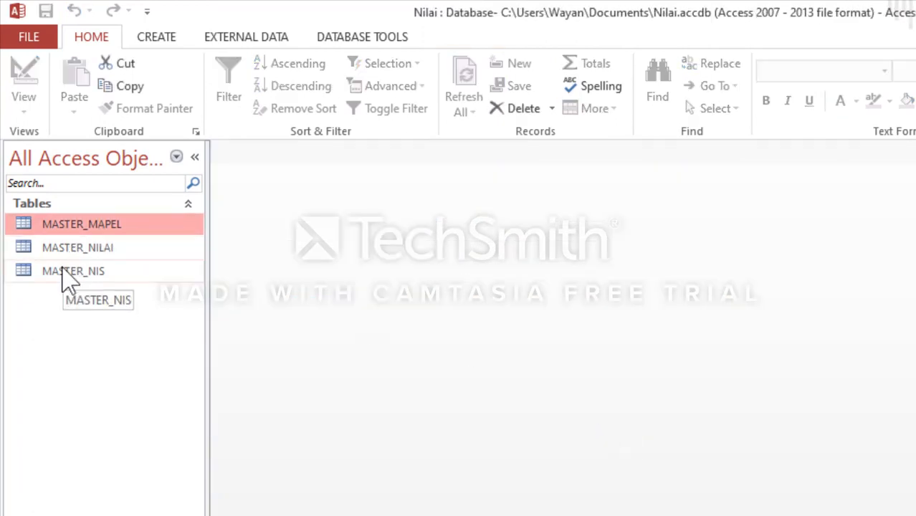
double_click(65, 276)
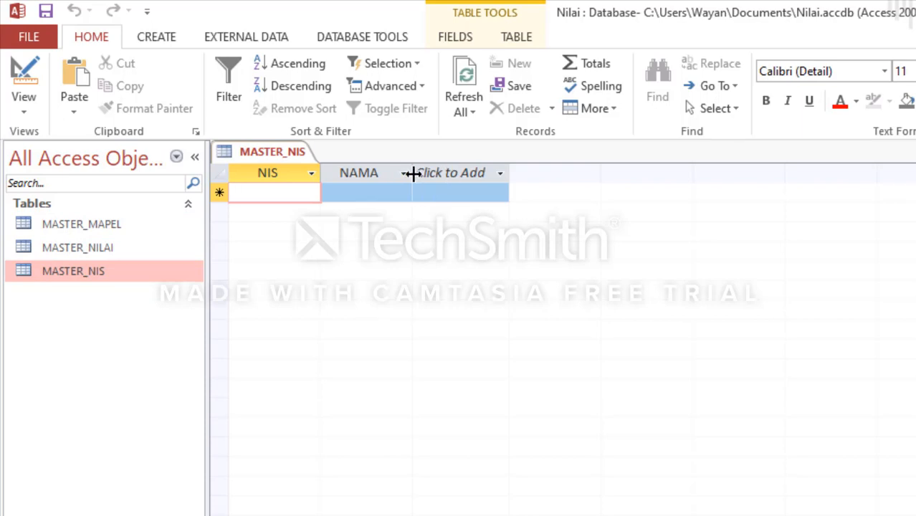
Step: Widen the NAMA column in MASTER_NIS and enter the first student's 12-digit NIS and name
drag(600, 202, 653, 200)
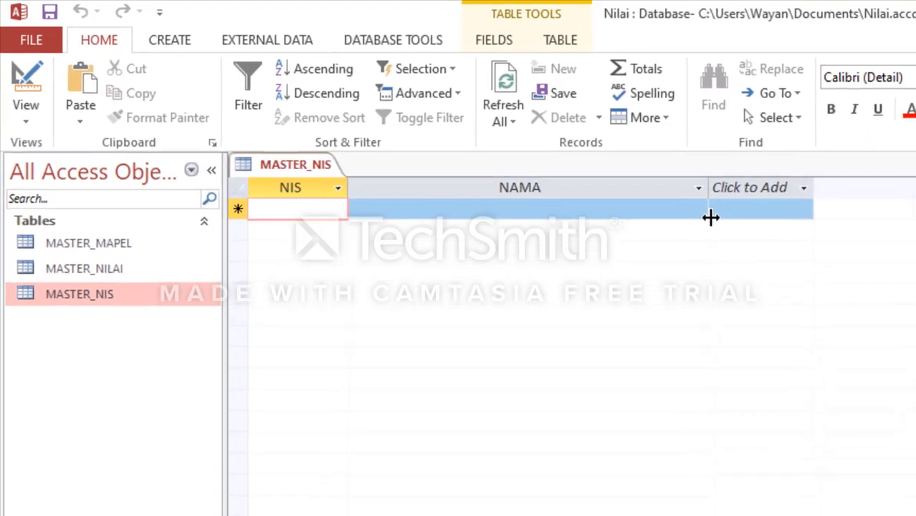
text(123456)
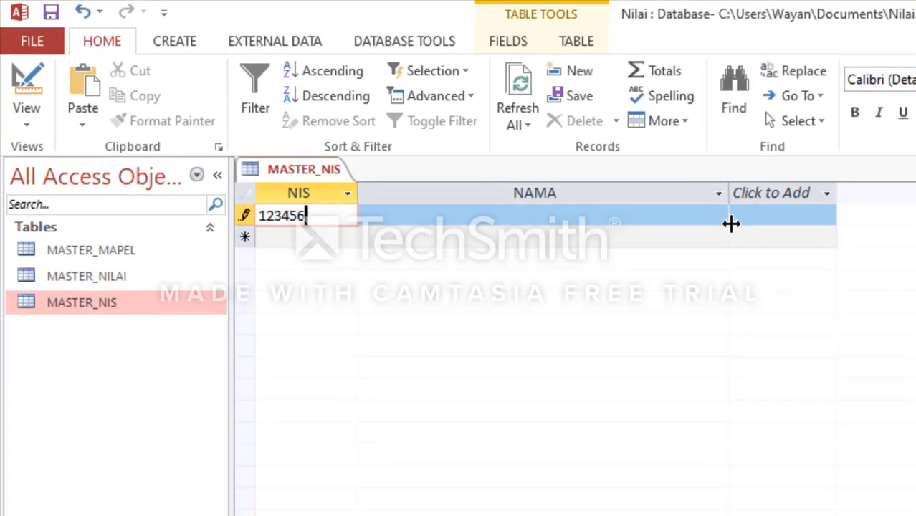
text(789012)
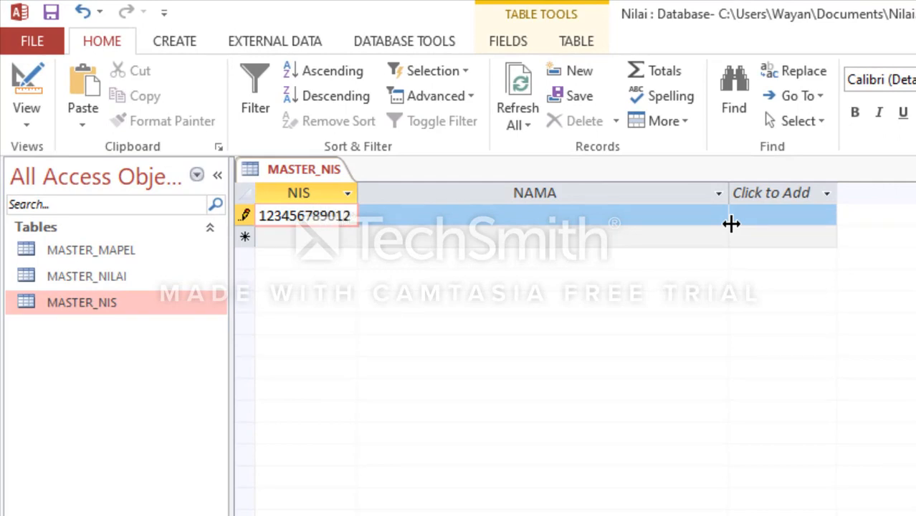
click(370, 218)
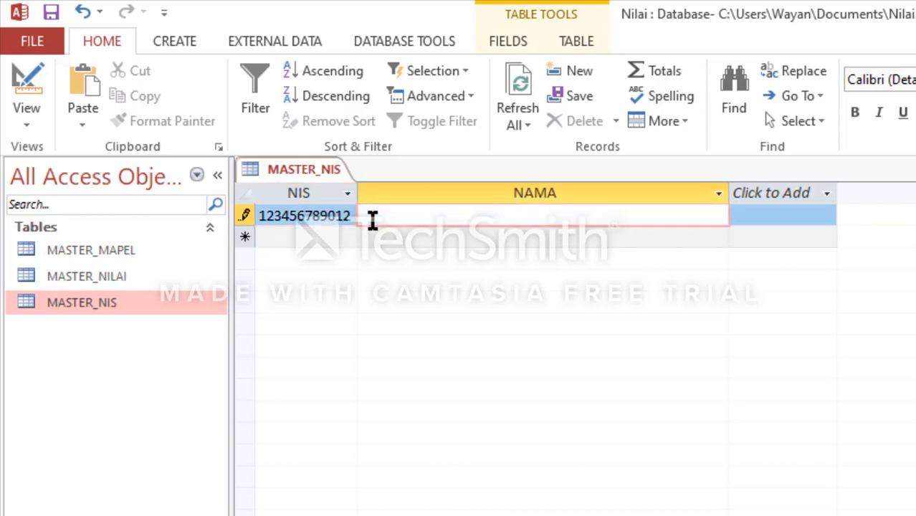
text(WAYAN)
key(Return)
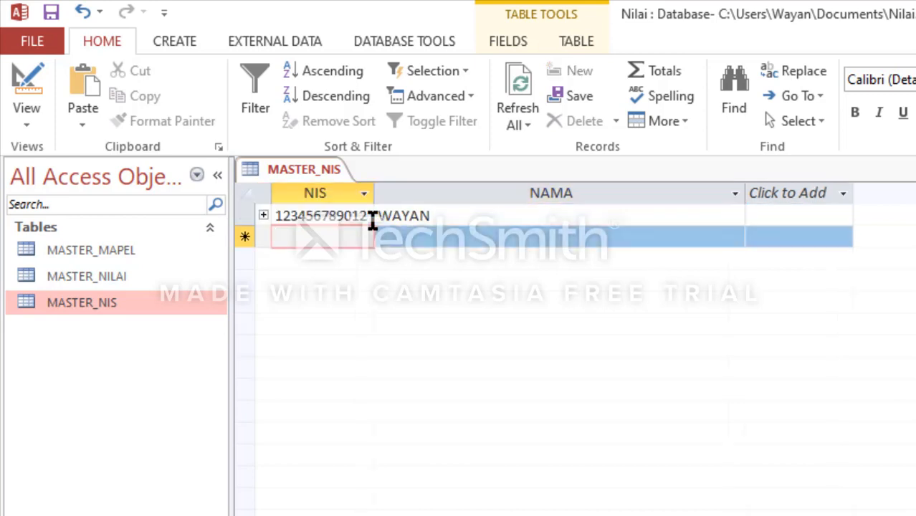
Step: Add a second student record to MASTER_NIS with the student's 12-digit NIS and name
text(098)
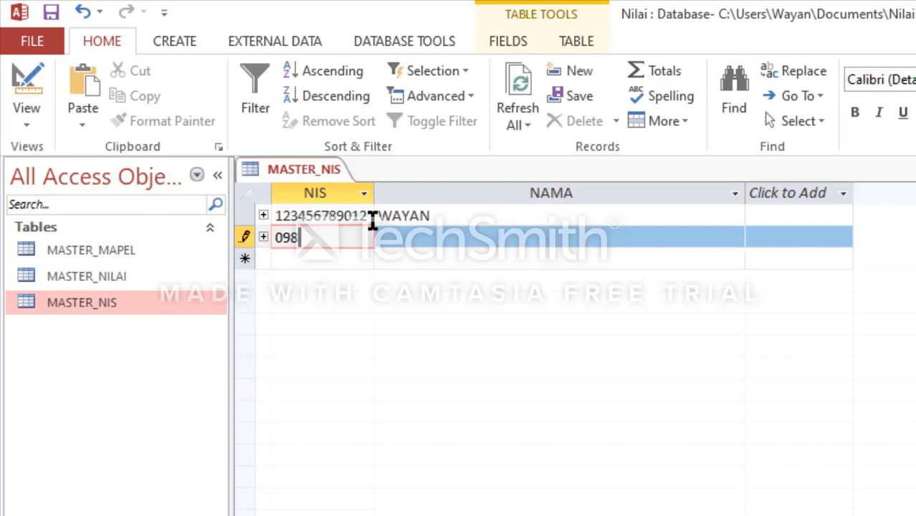
key(BackSpace)
key(BackSpace)
key(BackSpace)
text(987654321)
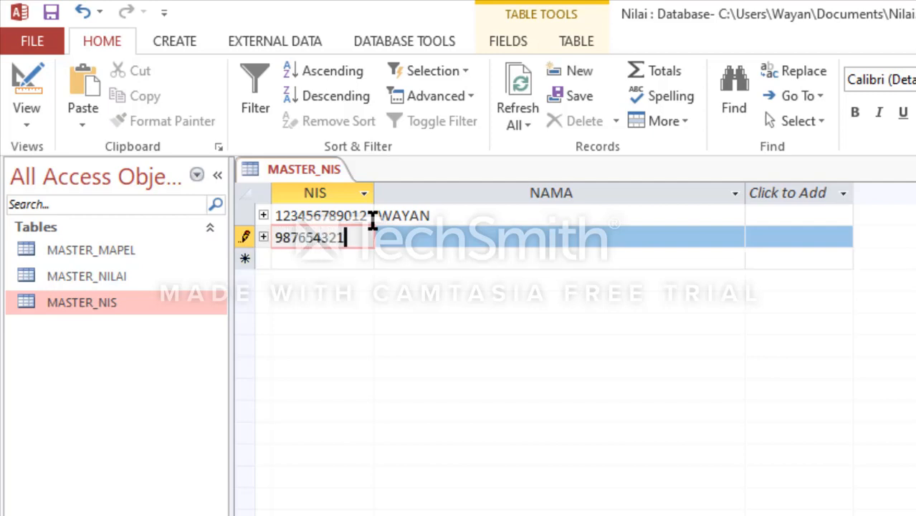
text(012)
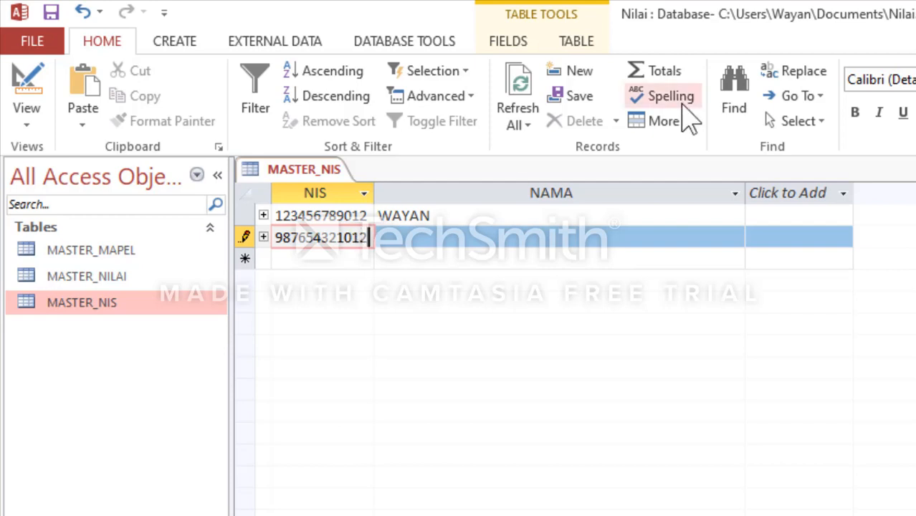
key(Tab)
text(NORITA)
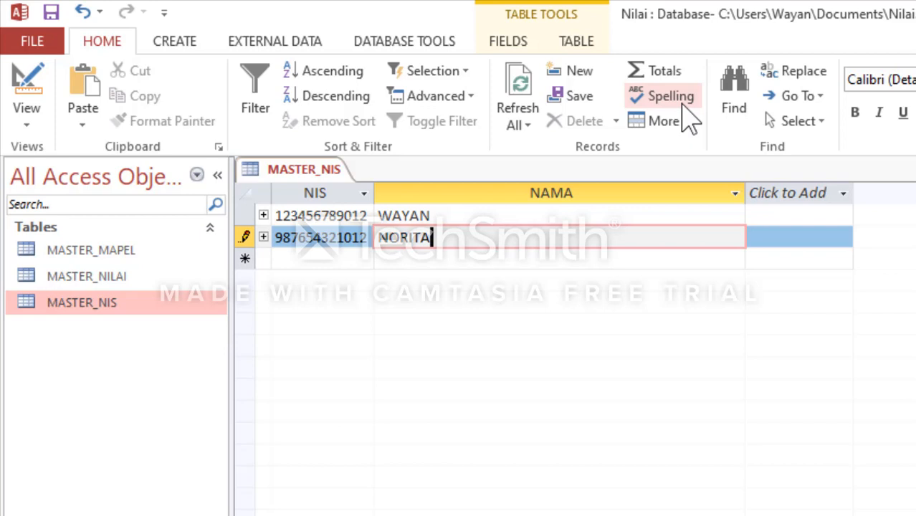
key(Tab)
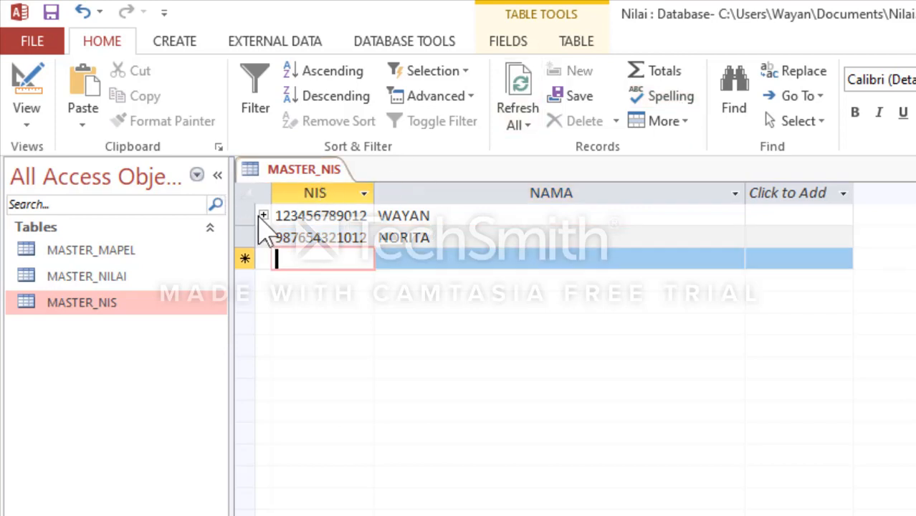
Step: Check the first student's linked grade rows, and add a third student record to MASTER_NIS with the 12-digit NIS and name
click(263, 215)
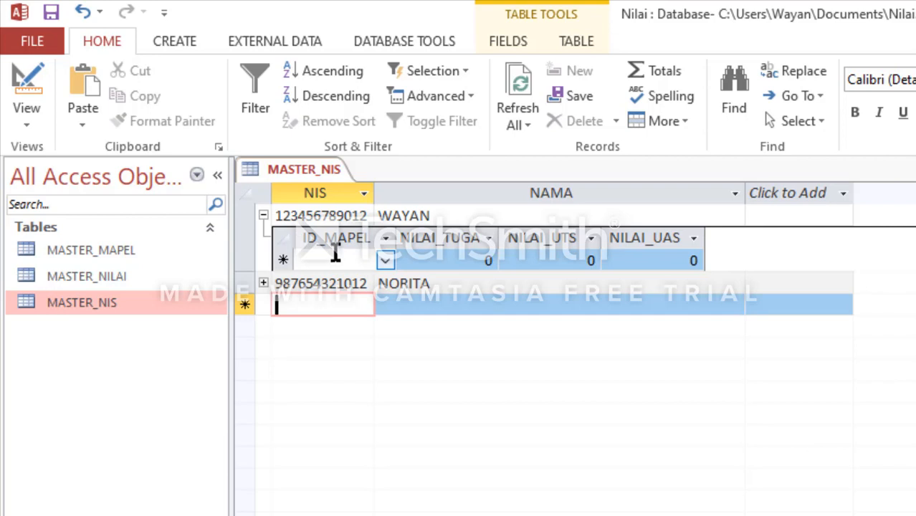
click(263, 216)
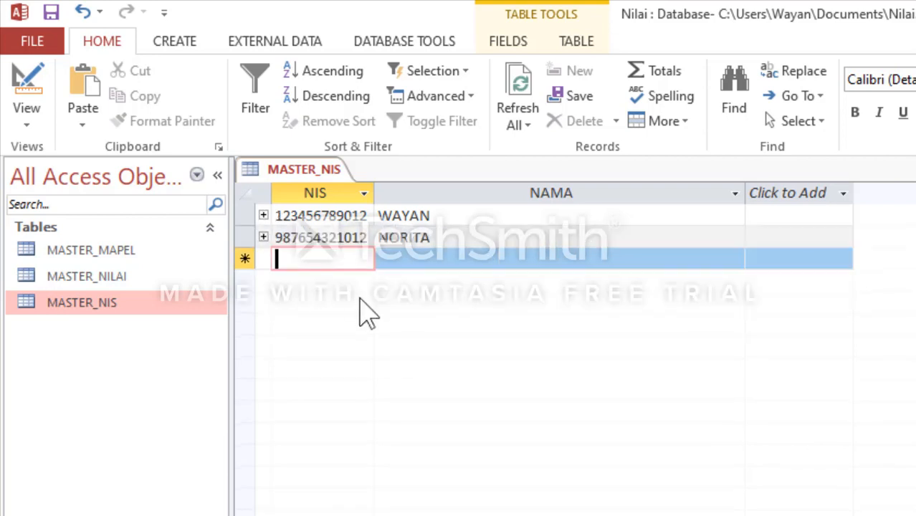
text(89)
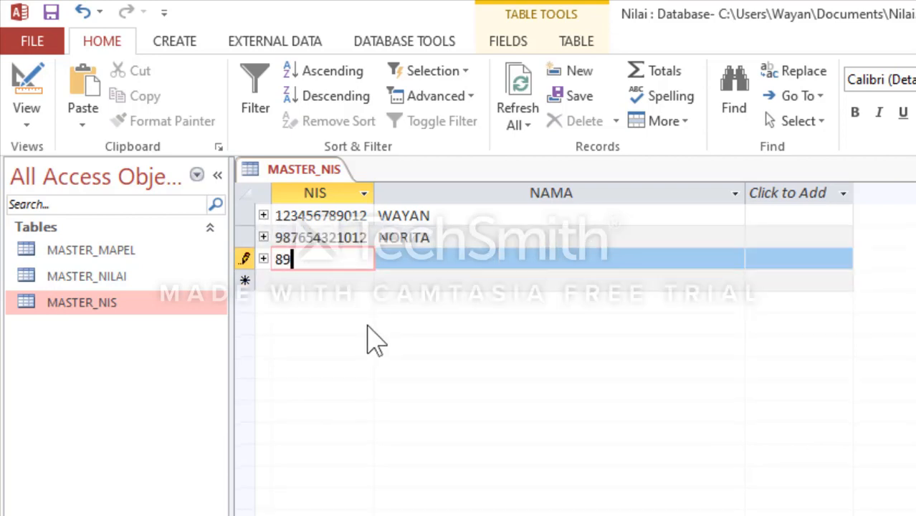
text(0123456789)
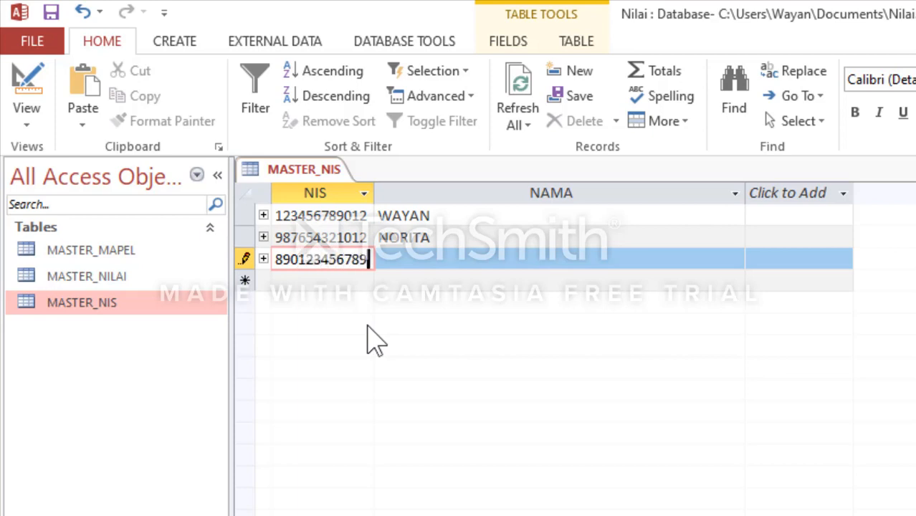
key(Tab)
text(RAFIF)
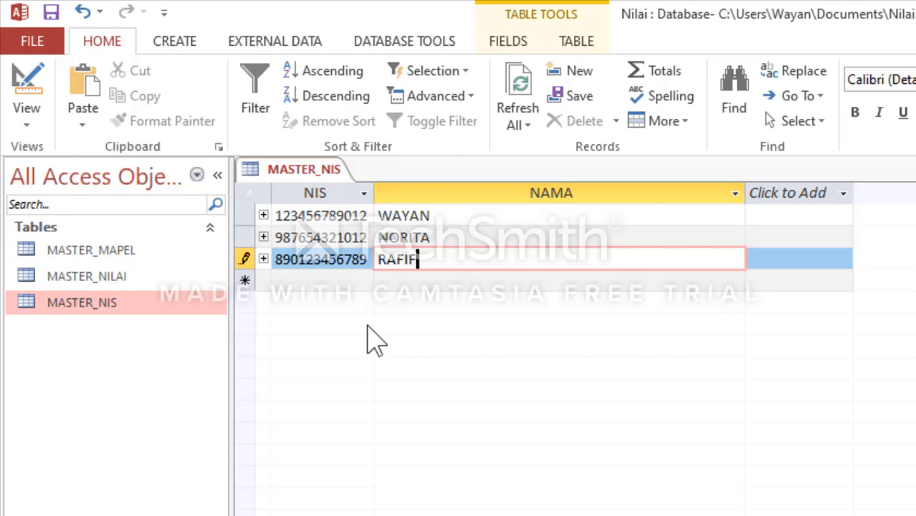
key(Tab)
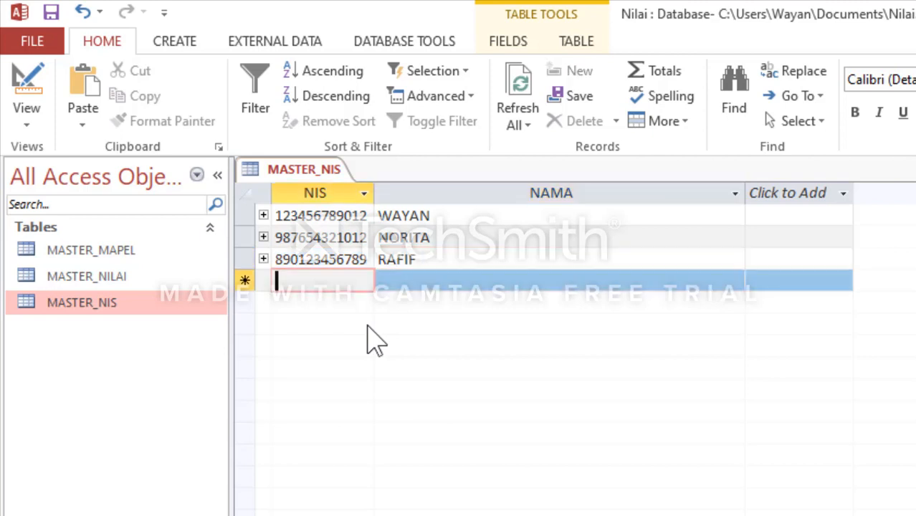
Step: Add a fourth student record to MASTER_NIS with the student's 12-digit NIS and name
text(7890123)
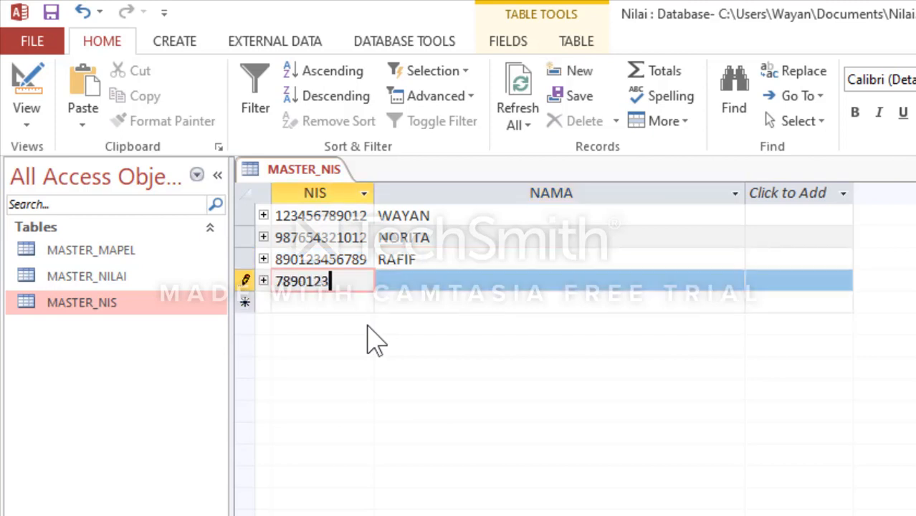
text(45678)
key(Tab)
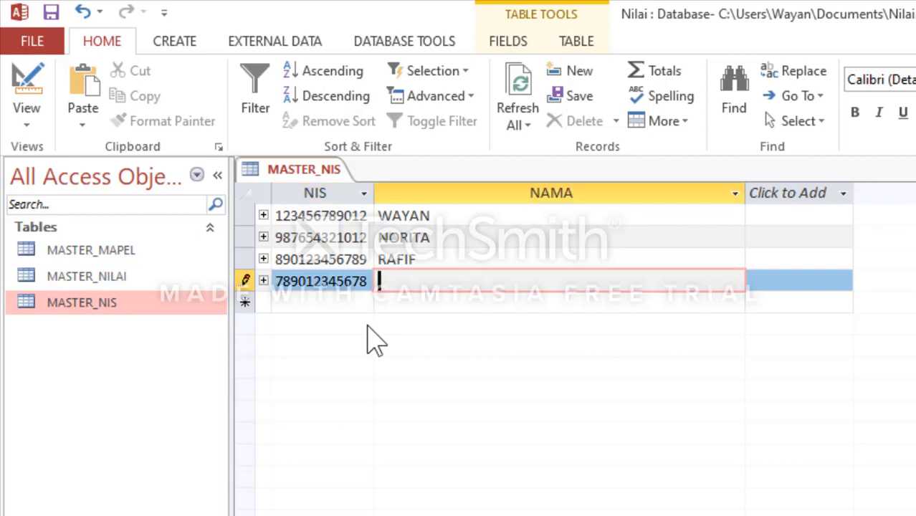
text(NAZIYA)
key(Tab)
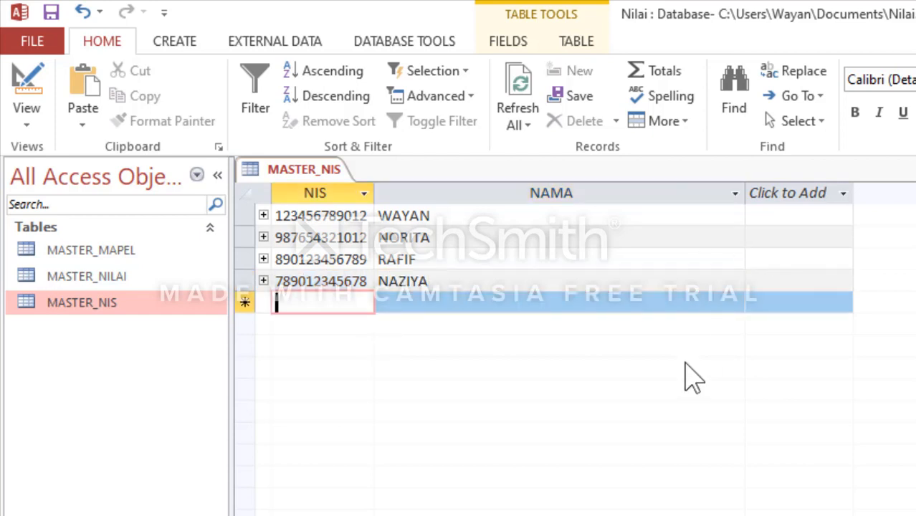
Step: Close the MASTER_NIS table, saving its layout changes, and start a new query with the Simple Query Wizard
key(ctrl+w)
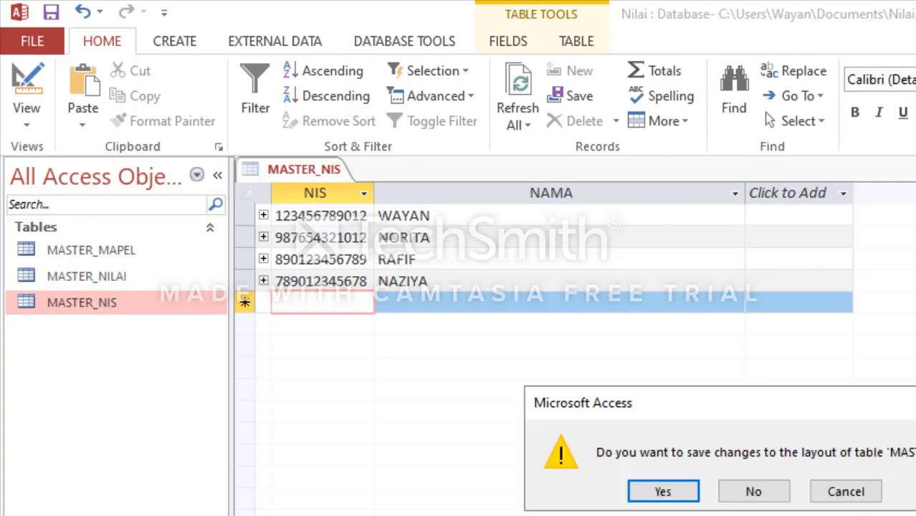
click(667, 491)
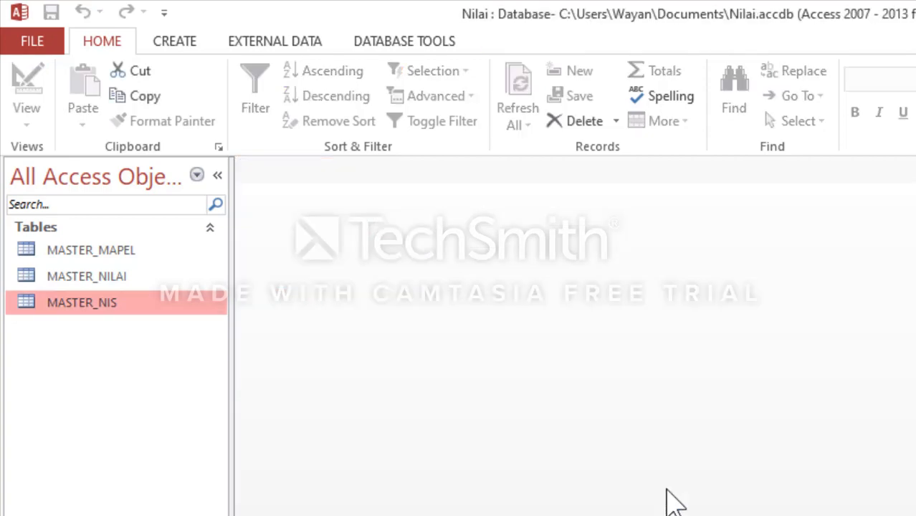
click(178, 40)
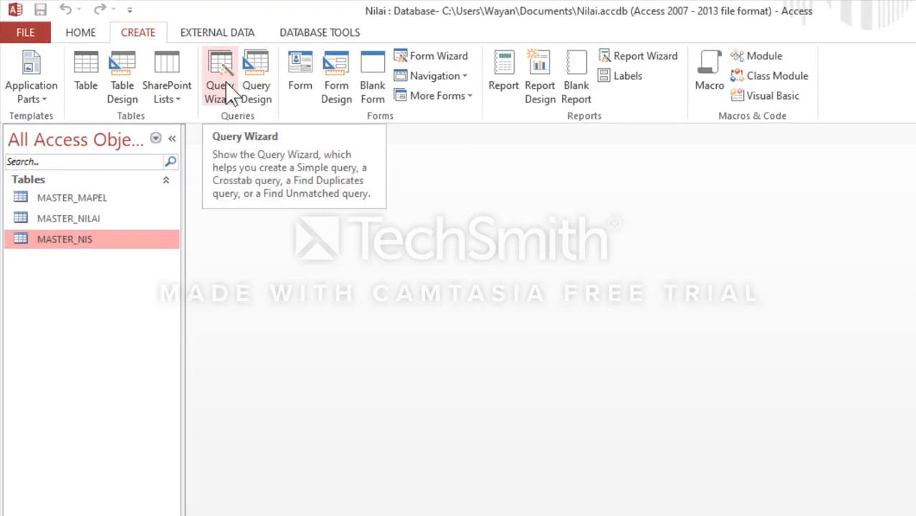
click(229, 93)
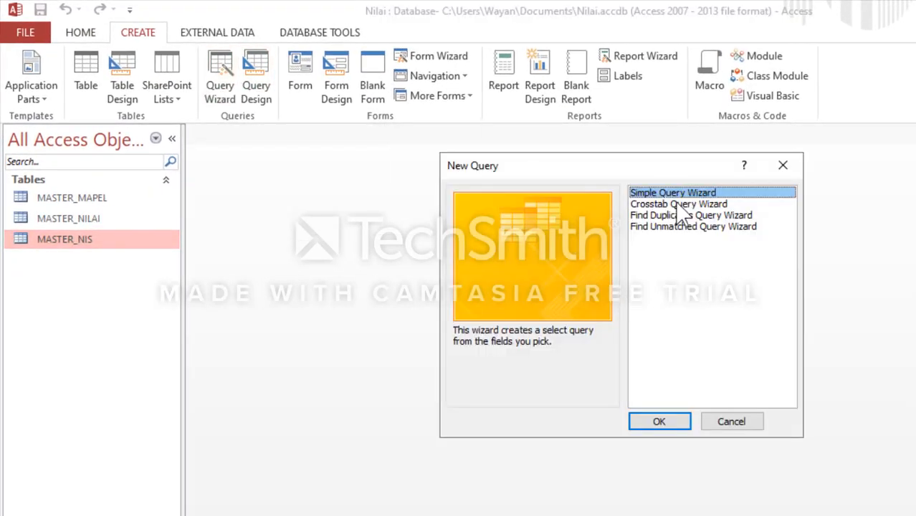
click(656, 422)
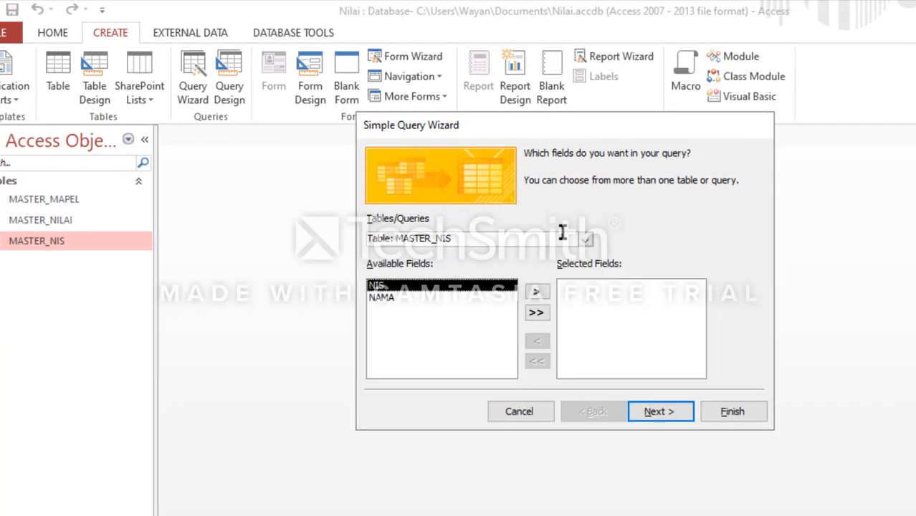
Step: Add the NIS field from MASTER_NILAI and the NAMA field from MASTER_NIS to the query's selected fields
click(586, 239)
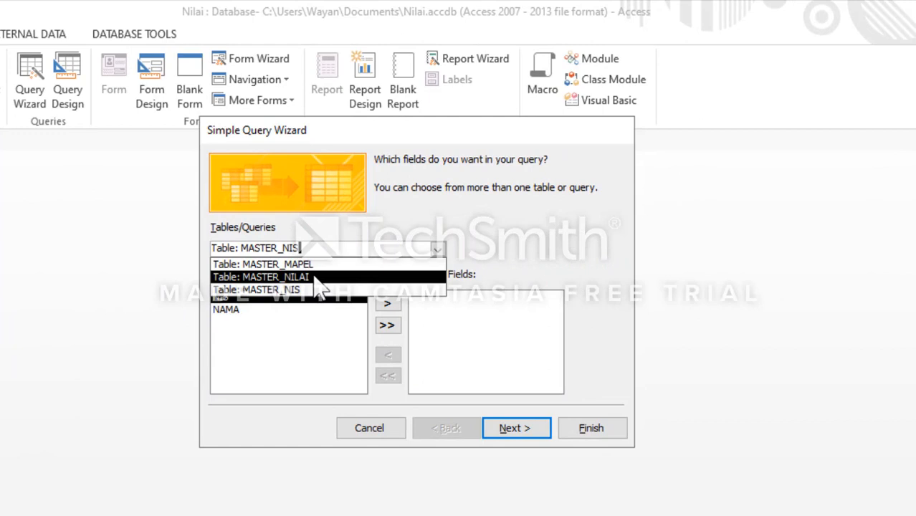
click(315, 278)
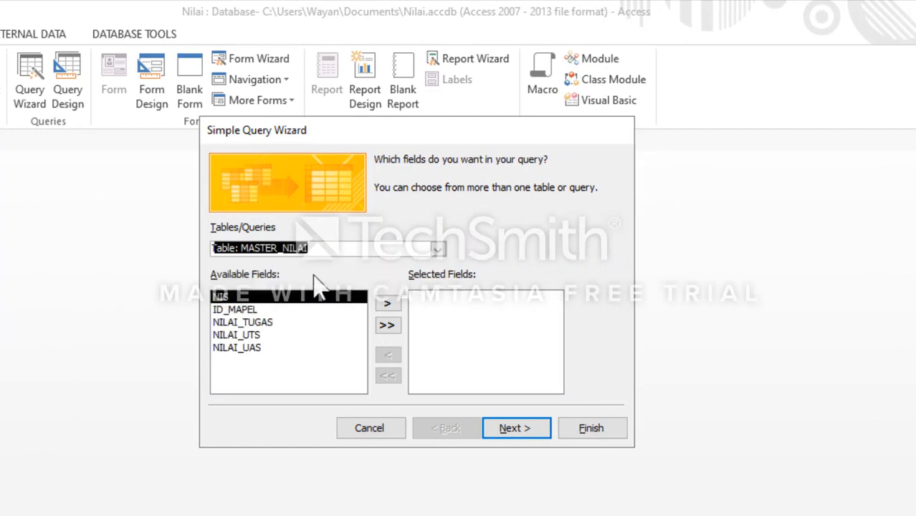
click(387, 304)
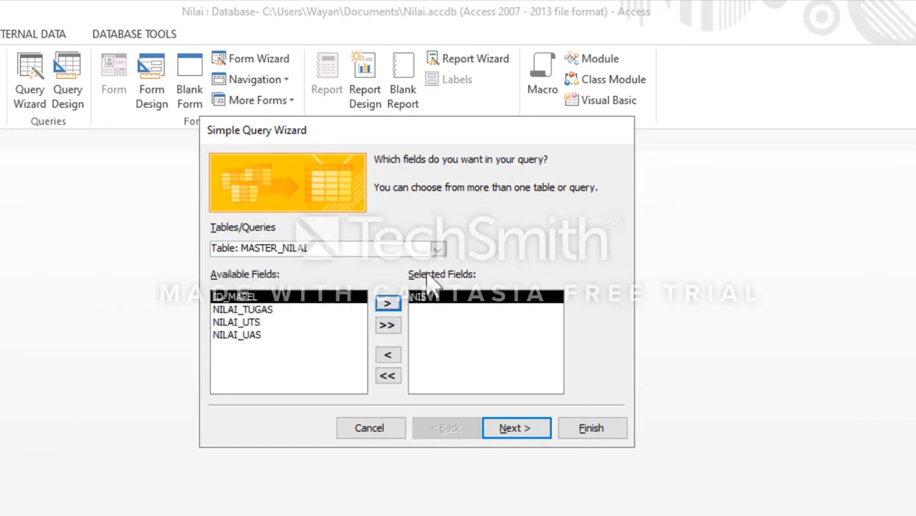
click(438, 249)
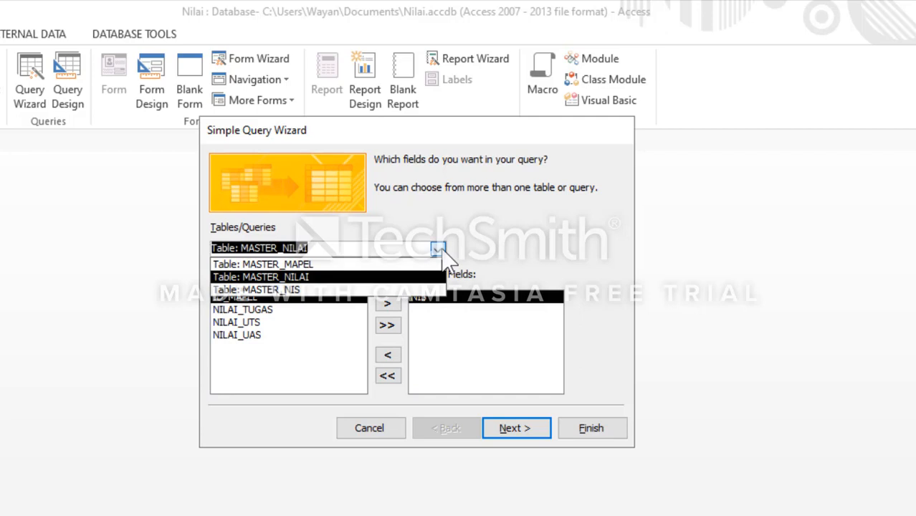
click(313, 289)
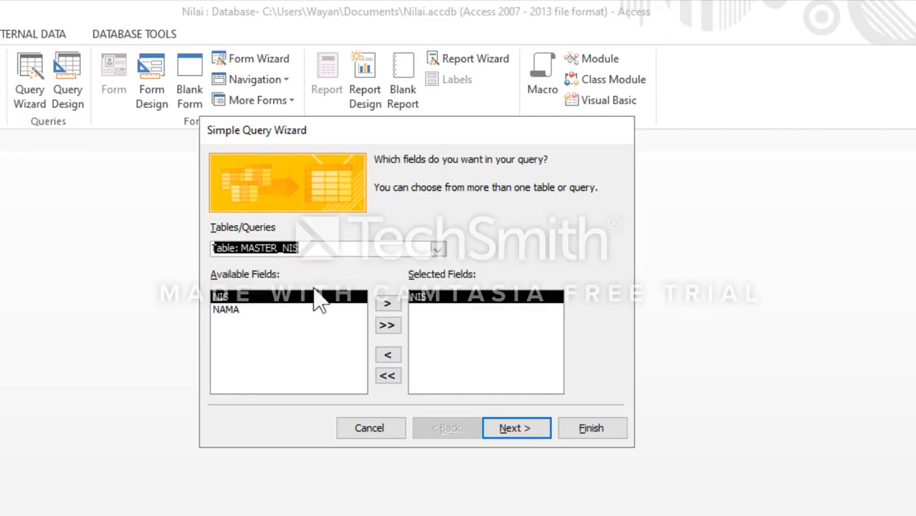
click(294, 313)
click(386, 301)
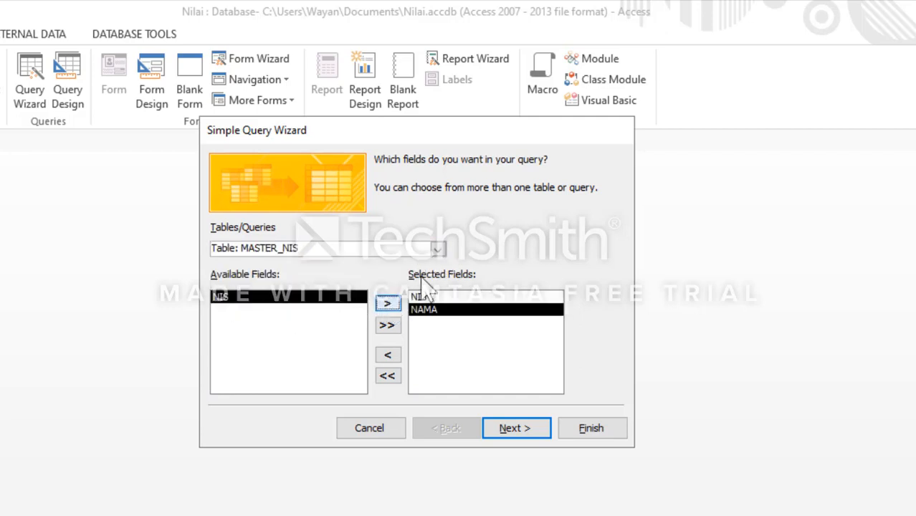
Step: Add ID_MAPEL from MASTER_NILAI and NAMA_MAPEL from MASTER_MAPEL to the query's selected fields
click(437, 249)
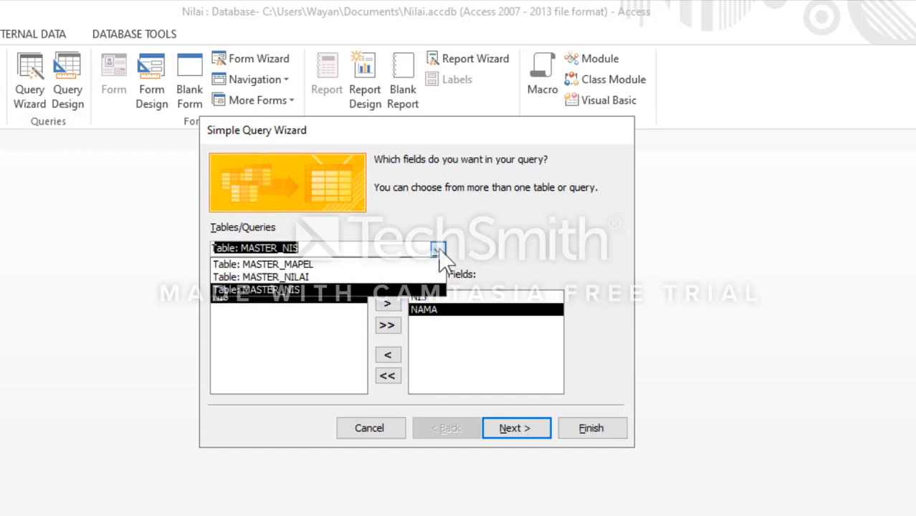
click(345, 280)
click(386, 305)
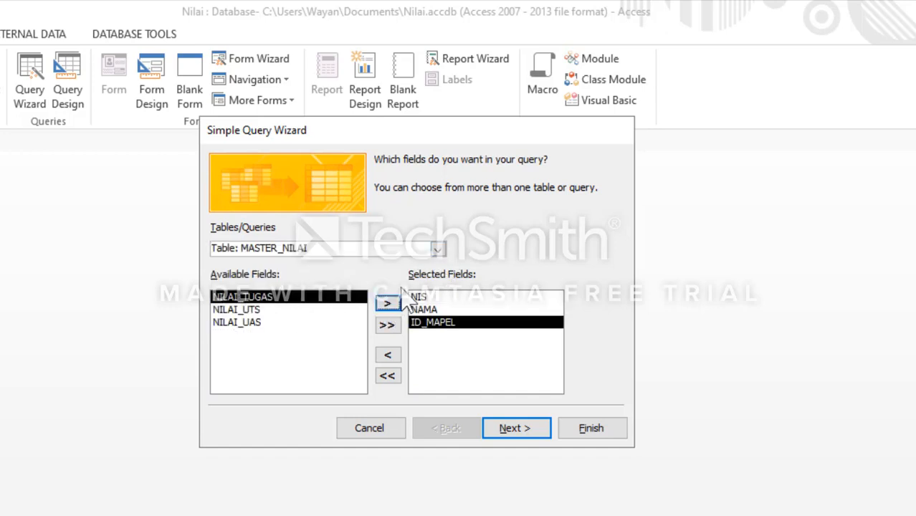
click(437, 248)
click(353, 263)
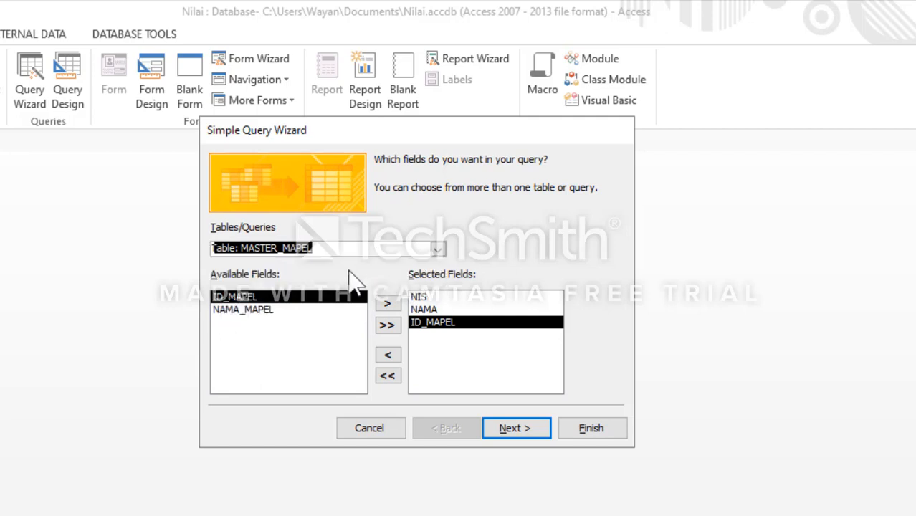
click(313, 309)
click(387, 303)
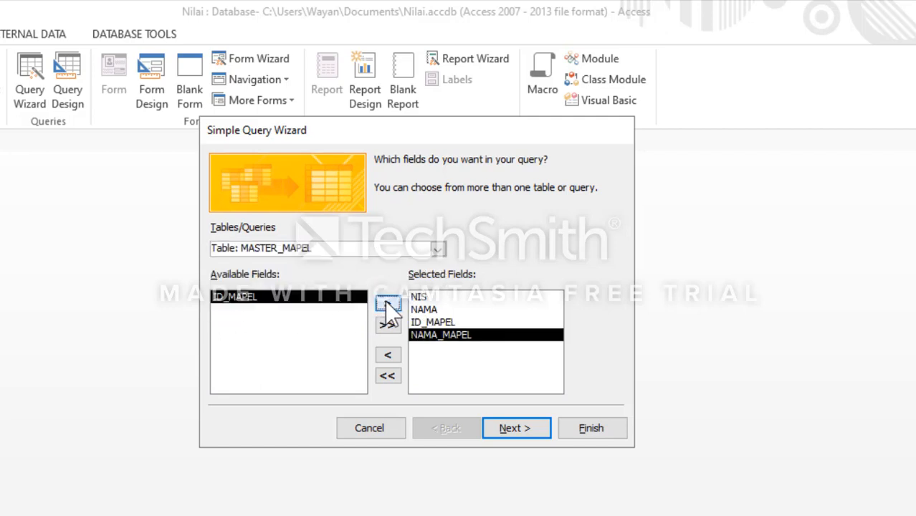
Step: Add all remaining MASTER_NILAI fields, NILAI_TUGAS, NILAI_UTS and NILAI_UAS, to the query's selected fields
click(443, 248)
click(438, 249)
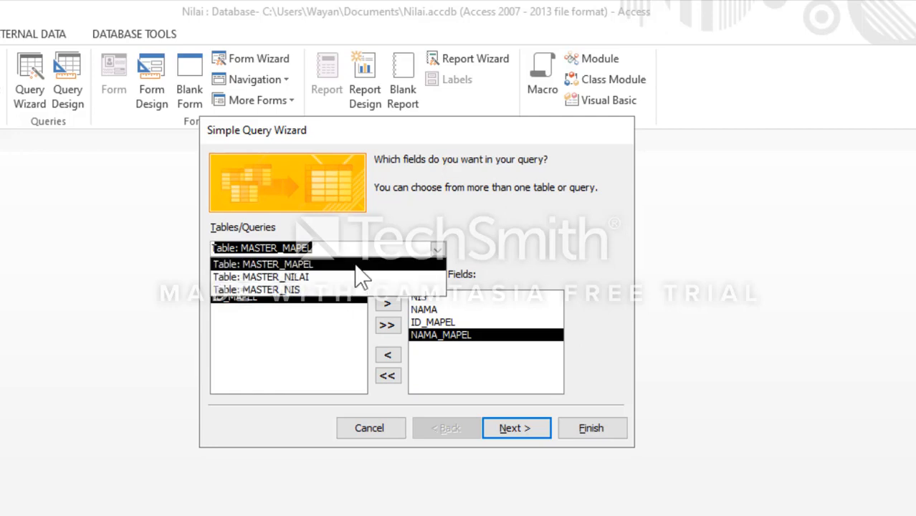
click(357, 264)
click(439, 250)
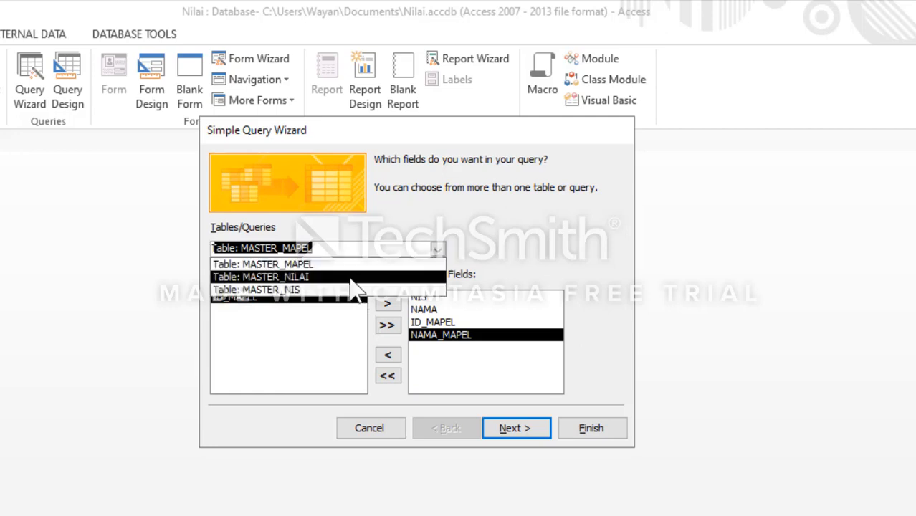
click(350, 277)
click(388, 324)
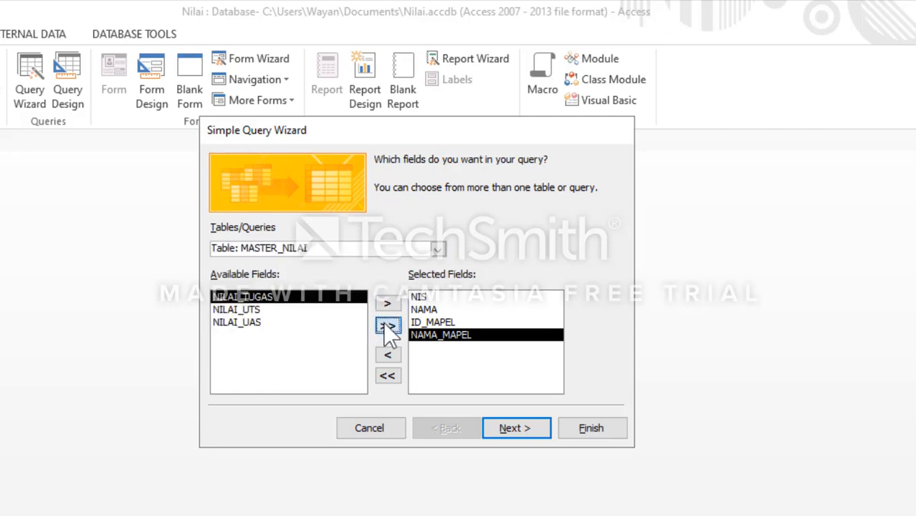
Step: Finish the wizard as a detail query titled MASTER_NILAI Query, with the option to modify the query design
click(517, 434)
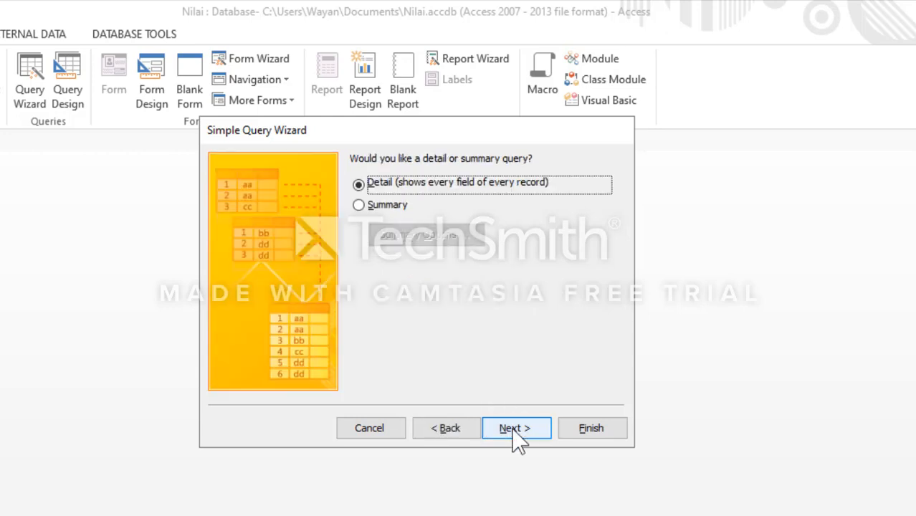
click(528, 429)
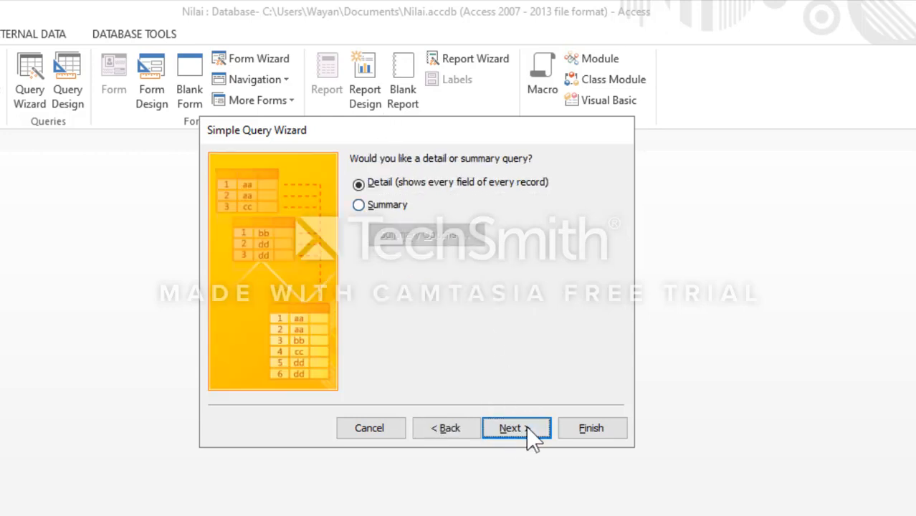
click(446, 333)
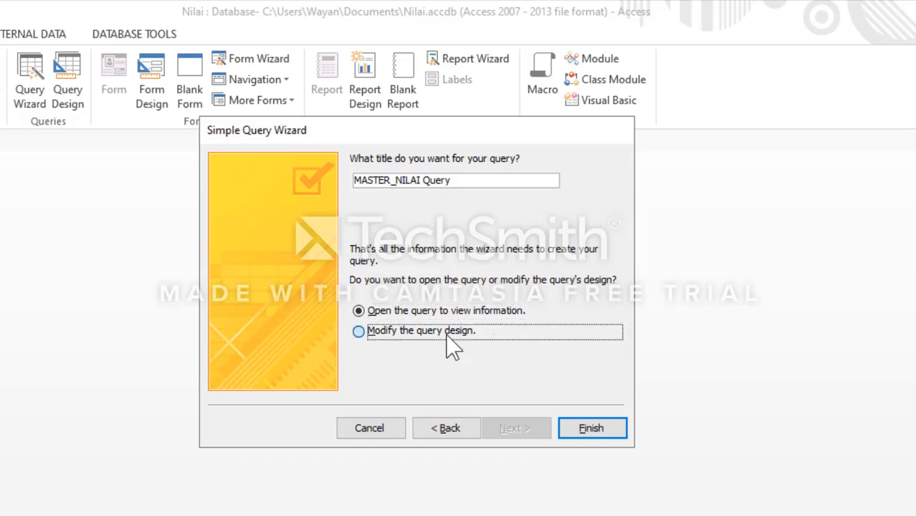
click(583, 430)
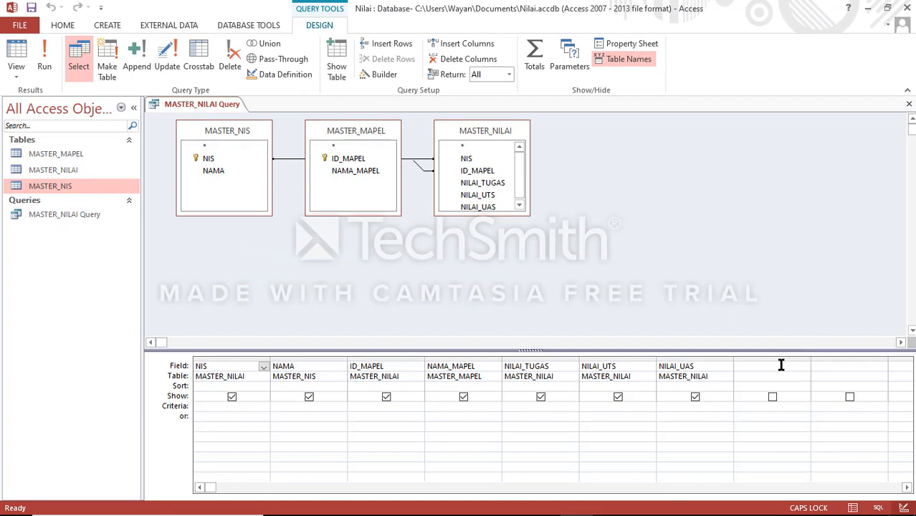
click(781, 365)
text(NILAI_RATA)
text(_FRRATA)
key(BackSpace)
key(BackSpace)
key(BackSpace)
key(BackSpace)
key(BackSpace)
key(BackSpace)
key(BackSpace)
key(BackSpace)
key(BackSpace)
key(BackSpace)
key(BackSpace)
key(BackSpace)
key(BackSpace)
key(BackSpace)
key(BackSpace)
key(BackSpace)
text(NILAI)
key(Return)
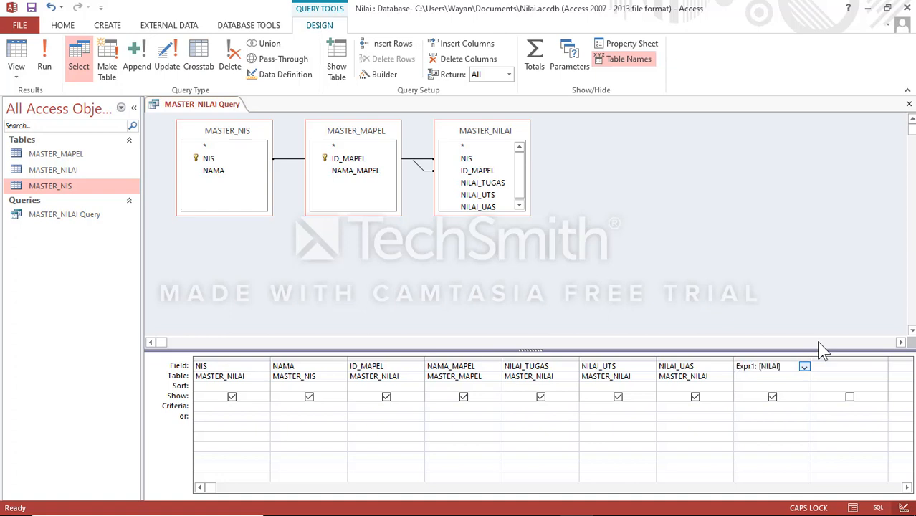
key(Delete)
key(Delete)
key(Delete)
key(Delete)
key(Delete)
key(Delete)
key(Delete)
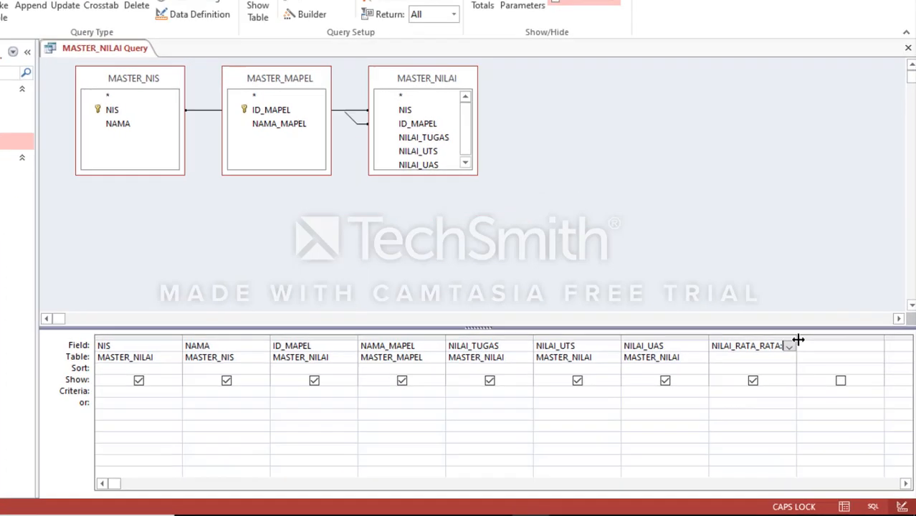
Step: Widen the calculated column and begin its expression as NILAI_RATA_RATA:([NILAI_TUGAS]+[NILAI_UTS]
drag(813, 361, 894, 366)
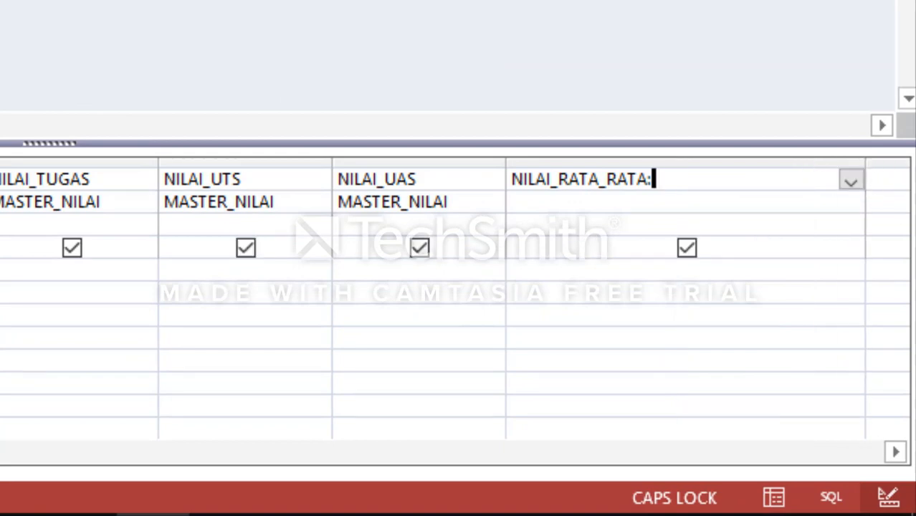
text(([NILAI)
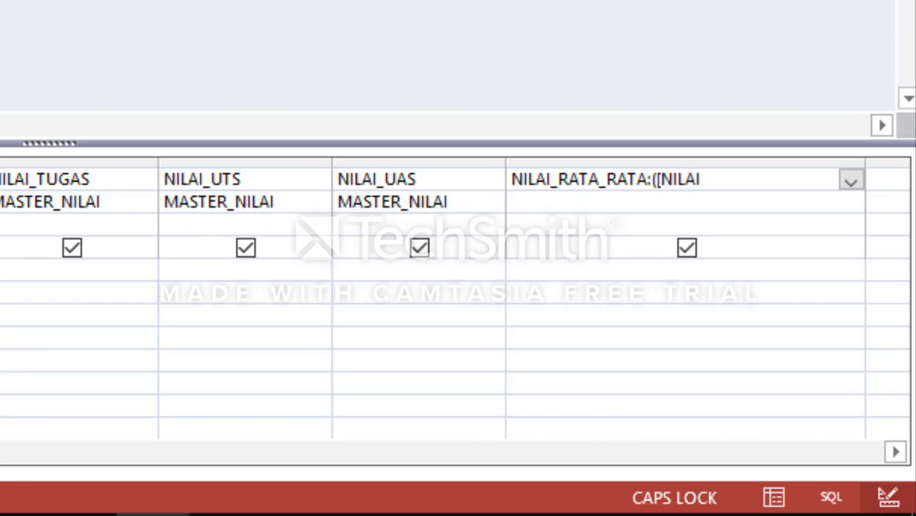
text(_)
text(TUG)
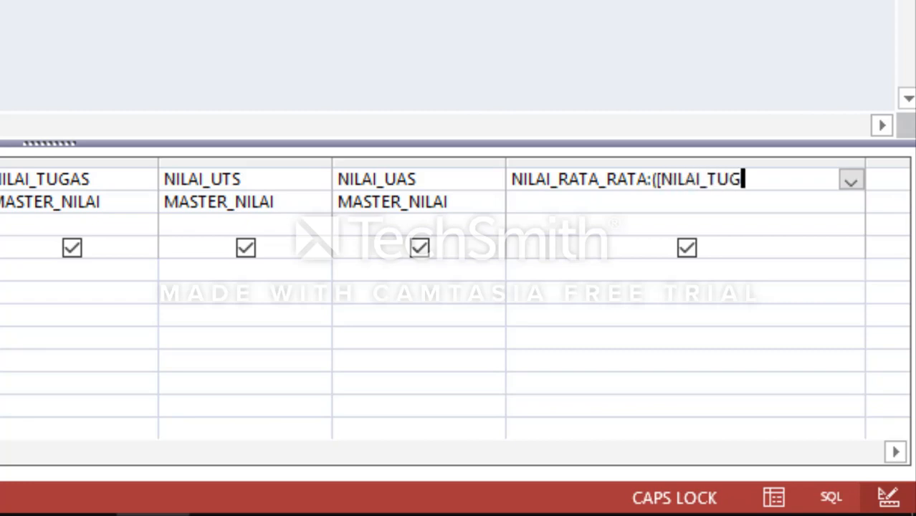
text(AS]+)
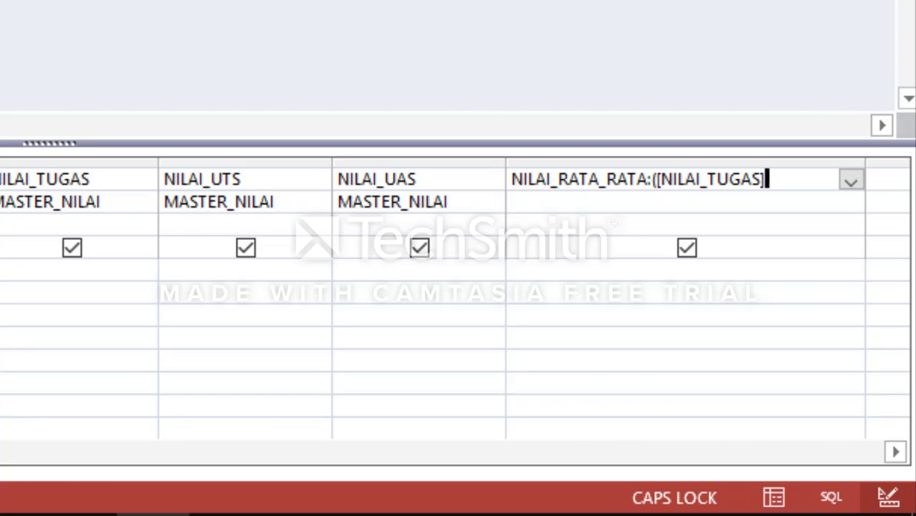
text([NILAI)
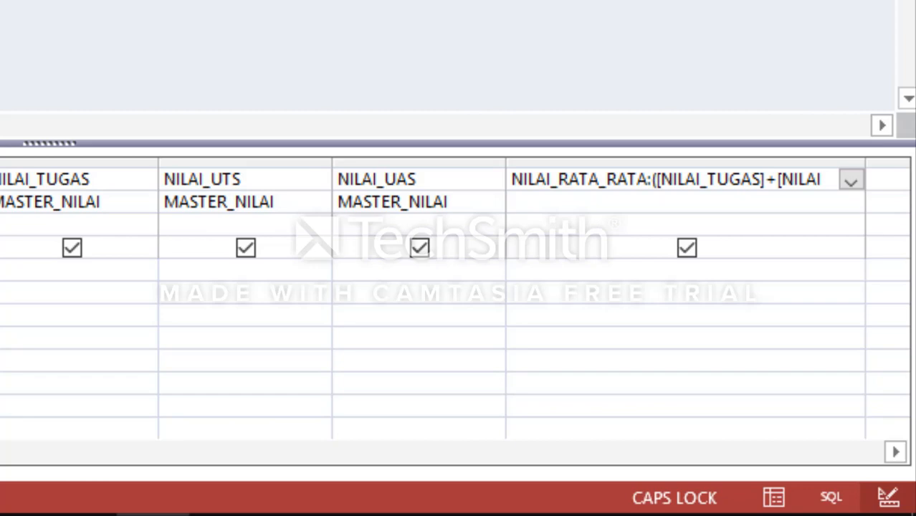
text(_UTS)
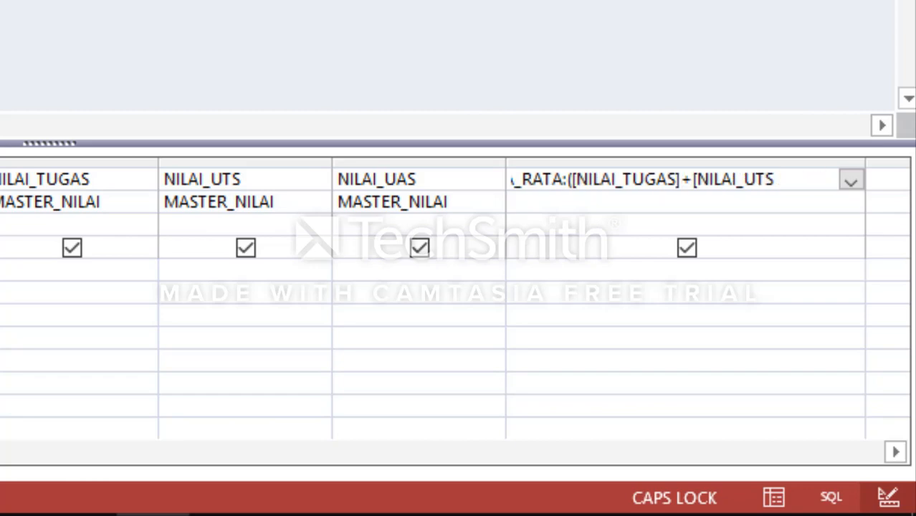
text(]+NILAI)
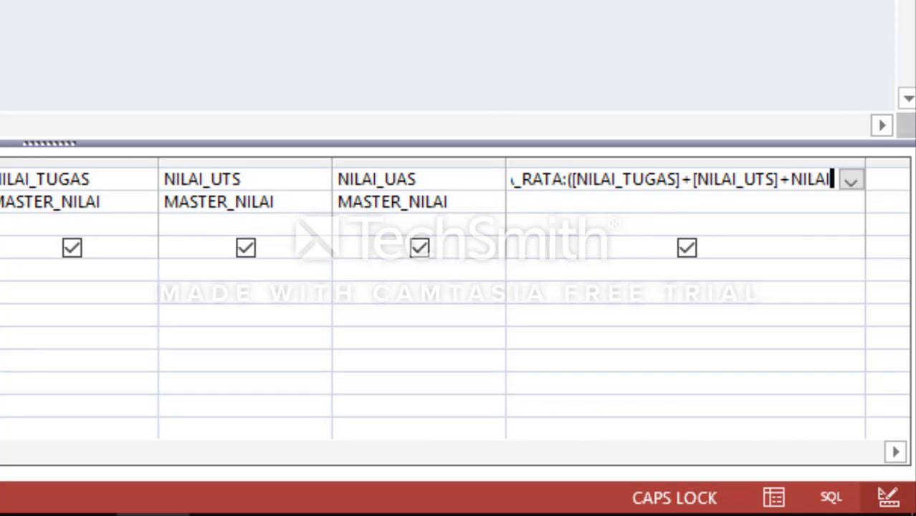
Step: Complete the NILAI_RATA_RATA expression by adding [NILAI_UAS] to the bracketed sum and dividing it by 3
key(Left)
key(Left)
key(Left)
key(Left)
key(Left)
text([)
key(End)
key(Right)
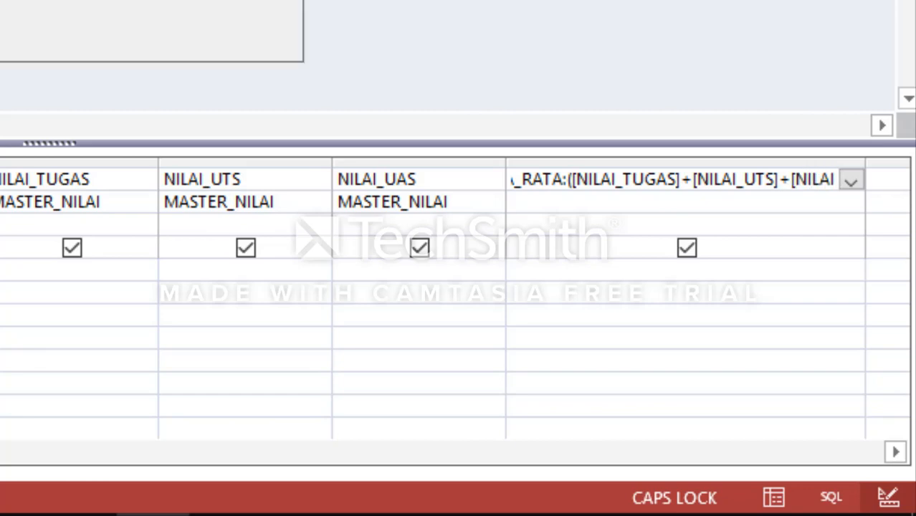
key(Return)
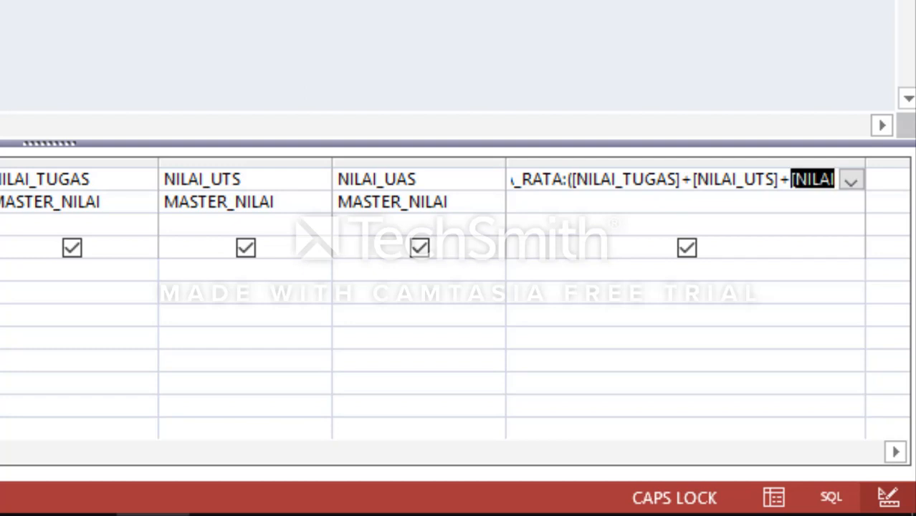
key(Right)
key(Right)
key(Right)
key(Right)
key(Right)
key(Right)
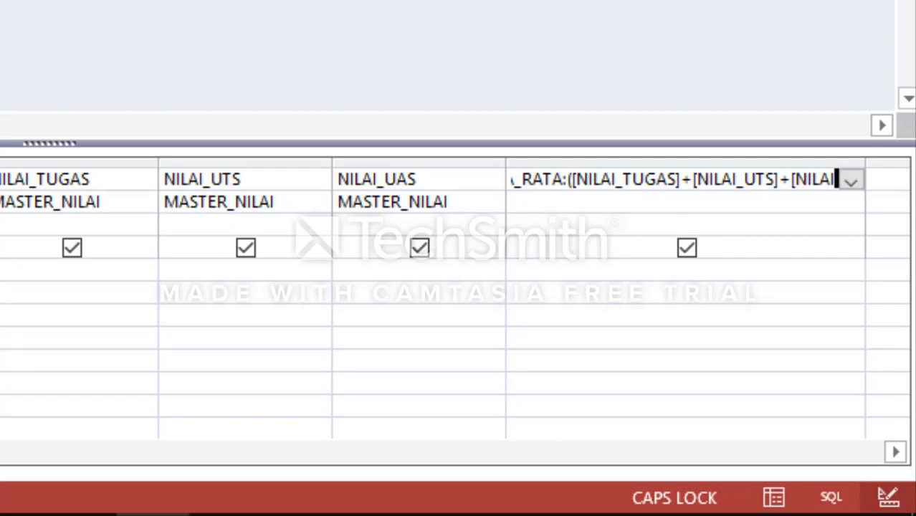
text(_)
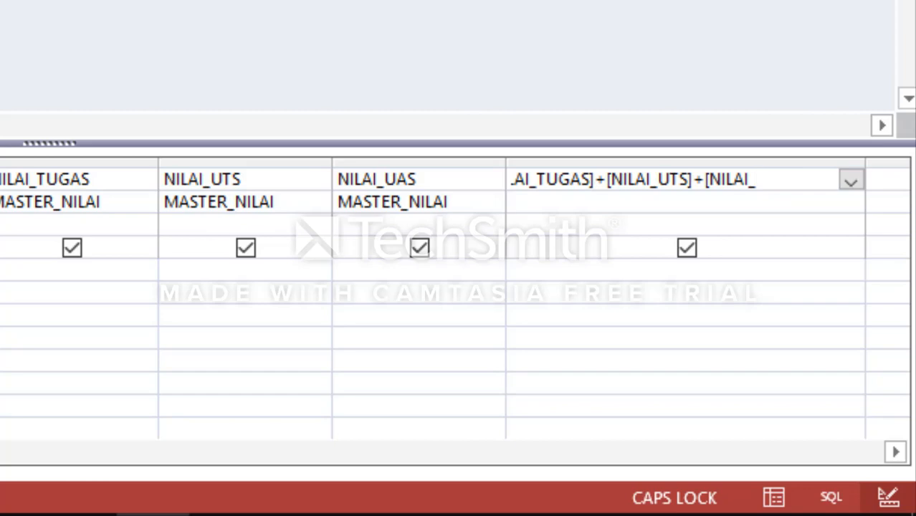
text(UAS]))
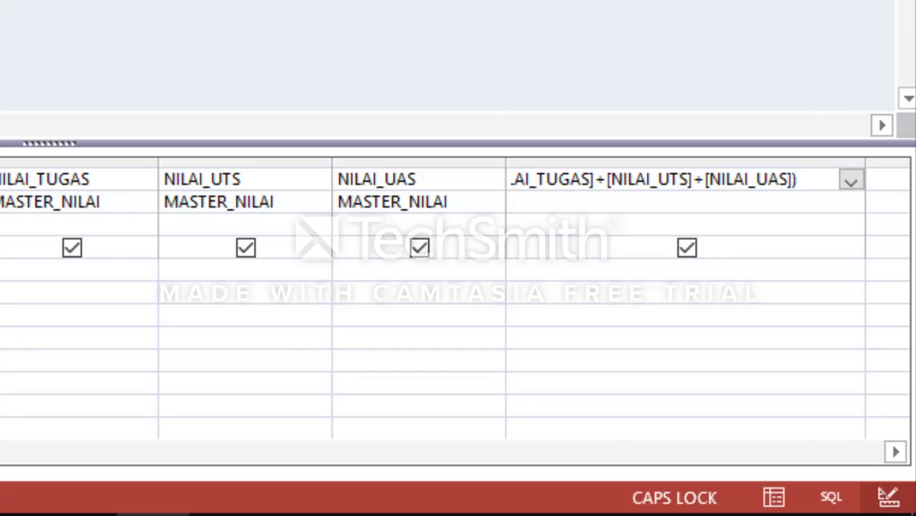
text(/3)
key(Tab)
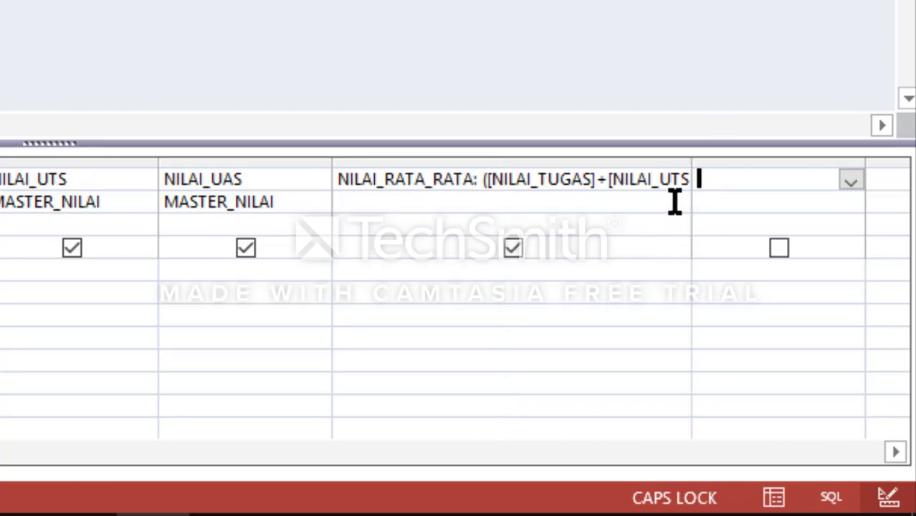
Step: Set the display format of the NILAI_RATA_RATA column to Standard and close its properties
click(666, 223)
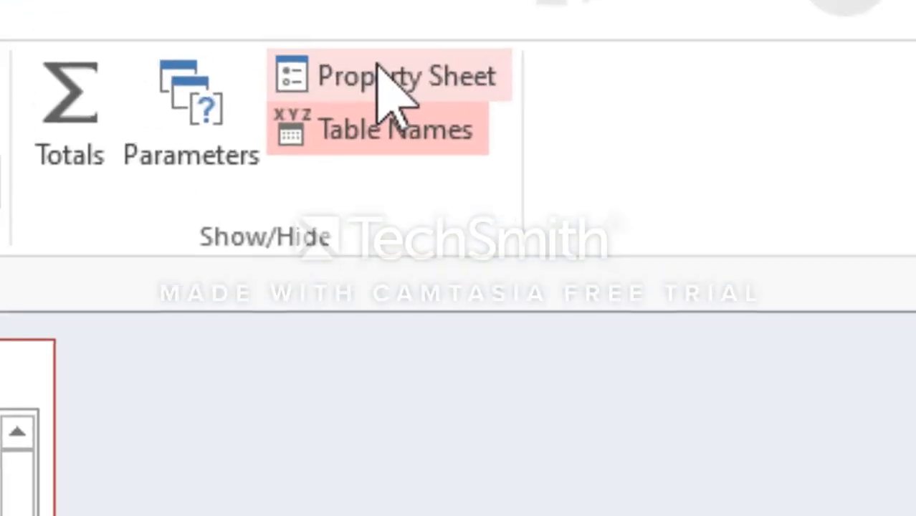
click(384, 76)
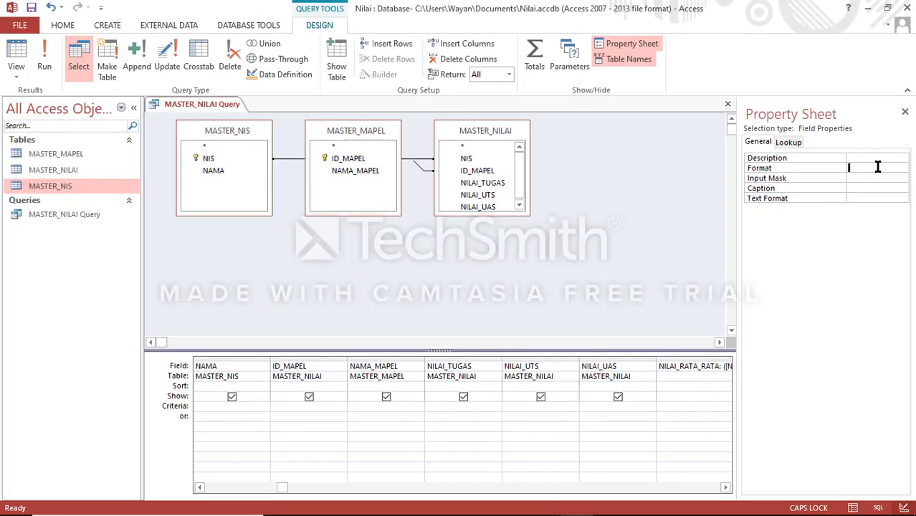
click(877, 166)
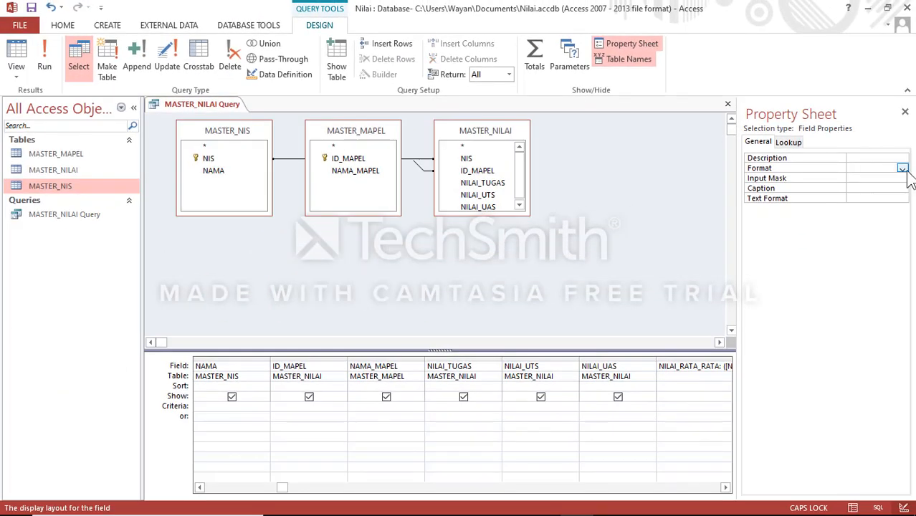
click(901, 167)
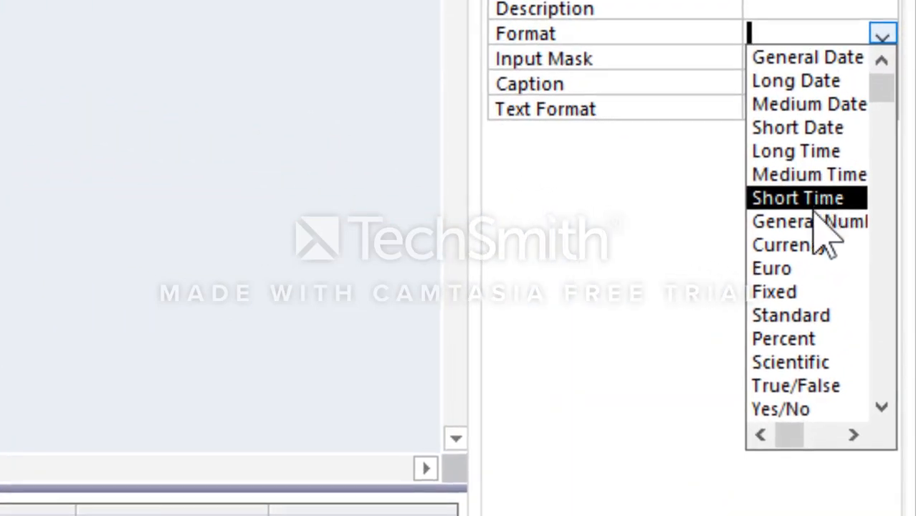
click(798, 316)
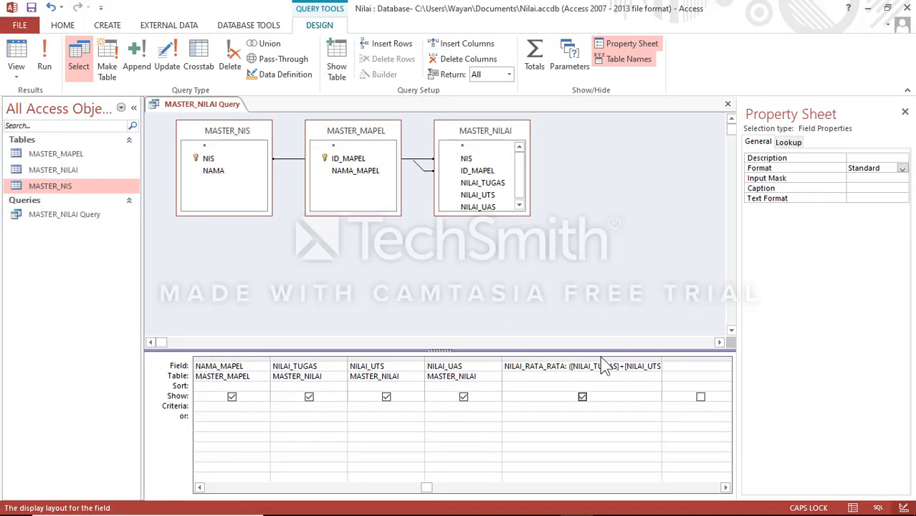
click(905, 112)
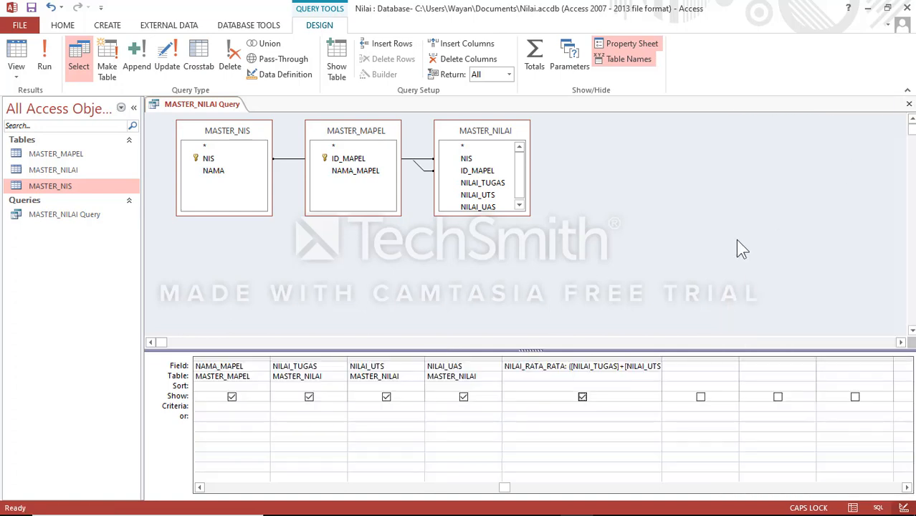
Step: Review the format property of the NILAI_RATA_RATA column, then close its properties
click(588, 366)
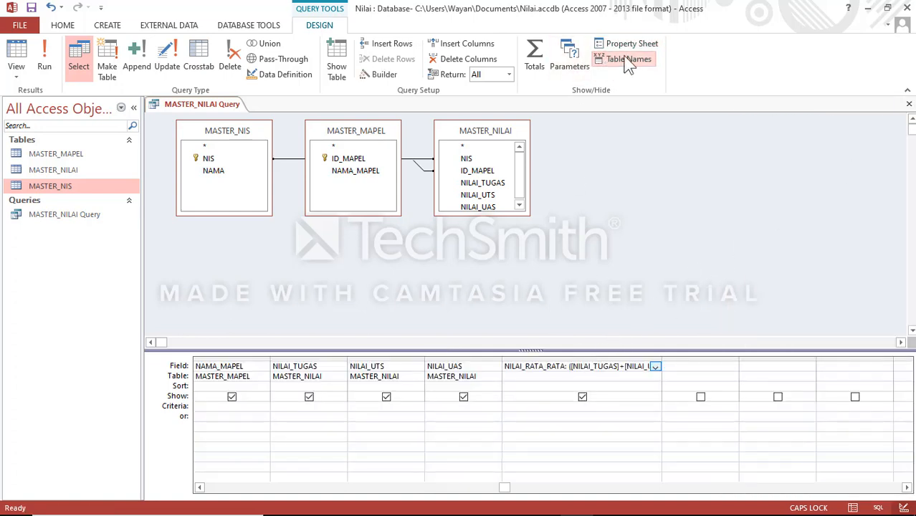
click(555, 355)
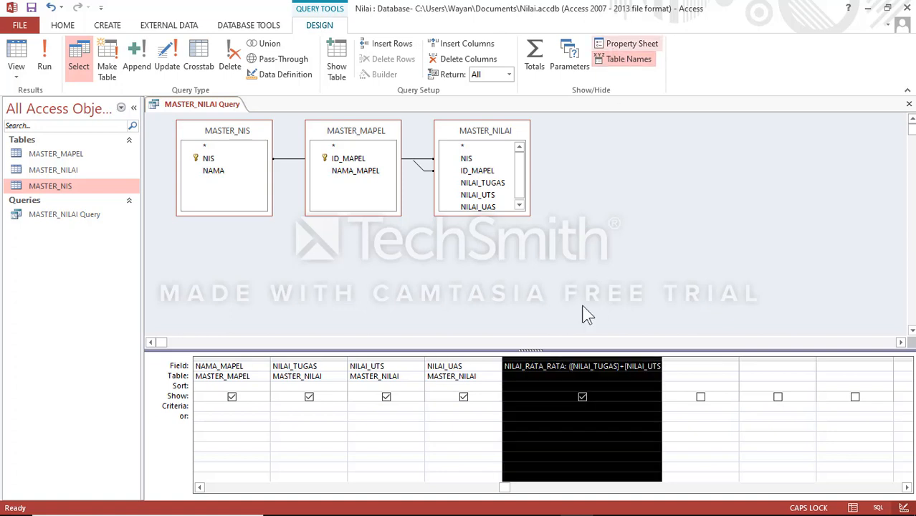
right_click(572, 365)
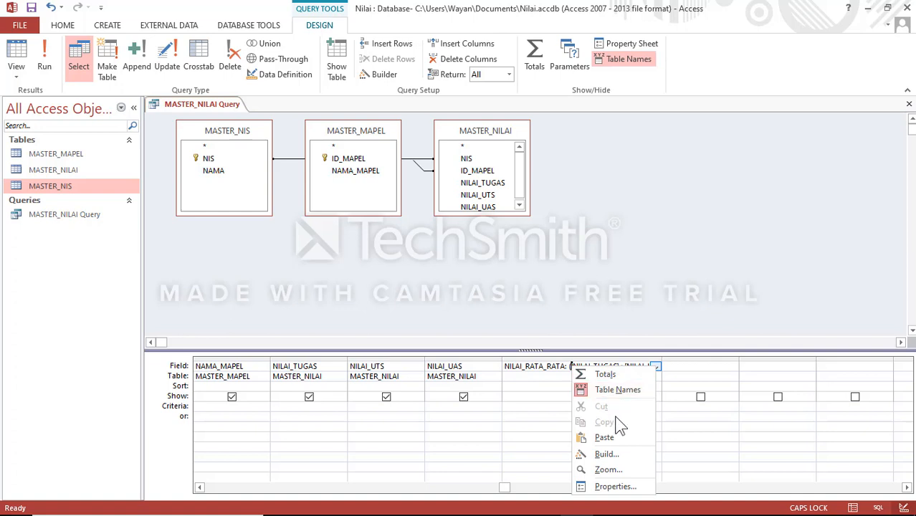
click(621, 488)
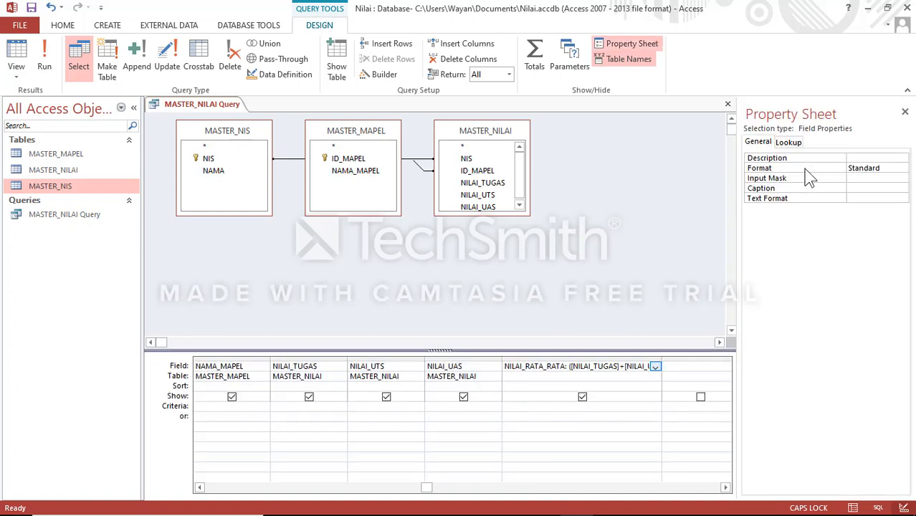
click(904, 112)
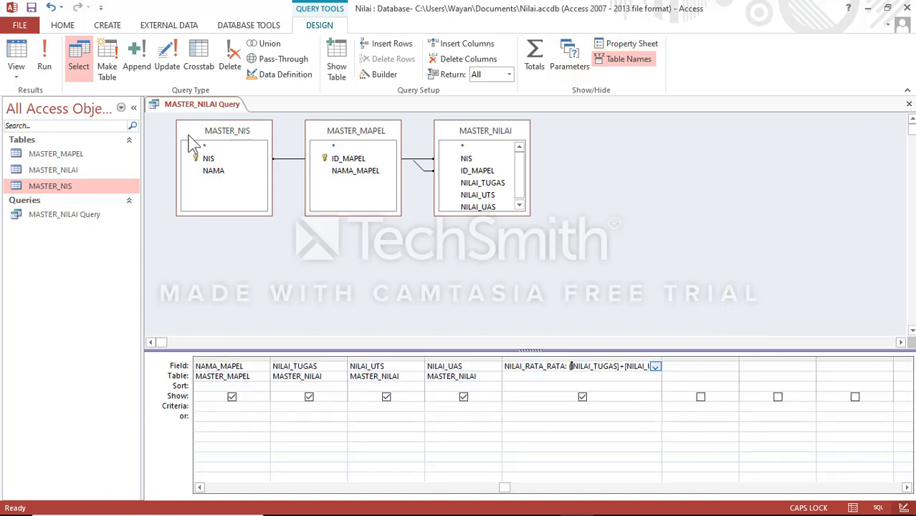
Step: Run the MASTER_NILAI Query and choose the second listed student's NIS for the new record
click(69, 214)
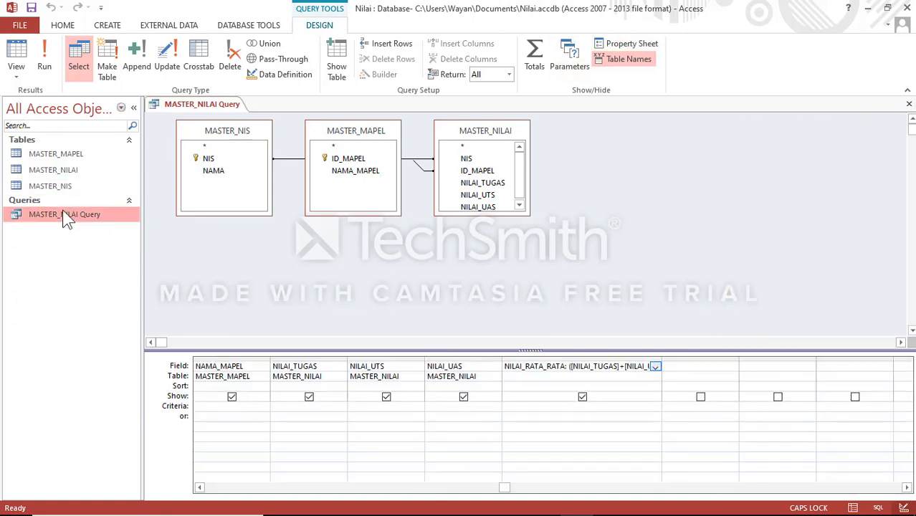
click(45, 61)
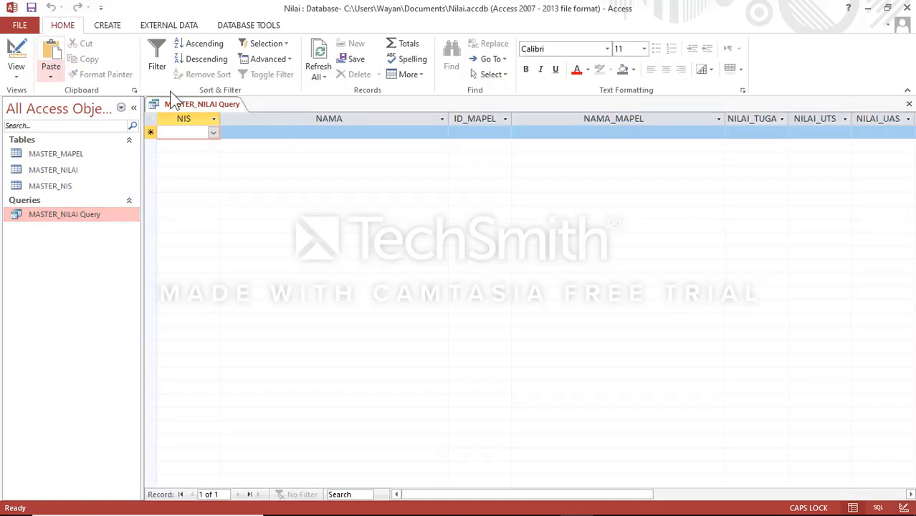
click(213, 132)
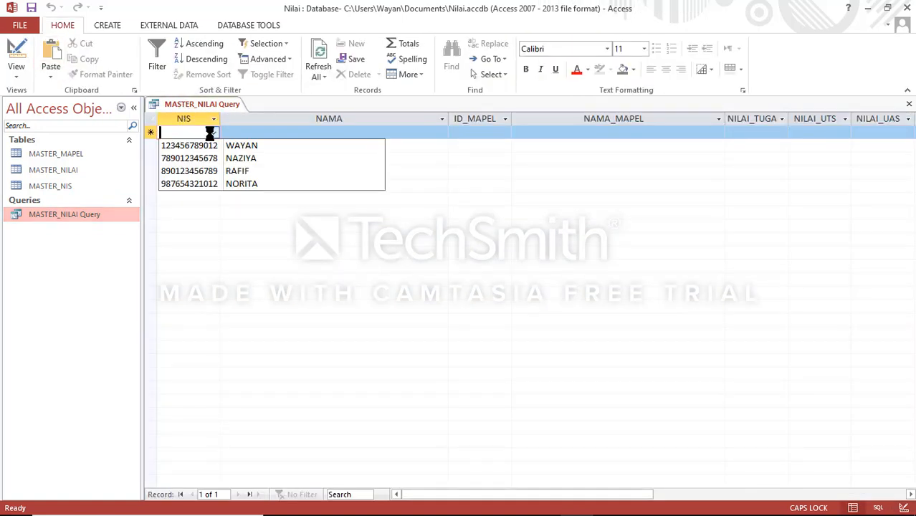
click(208, 159)
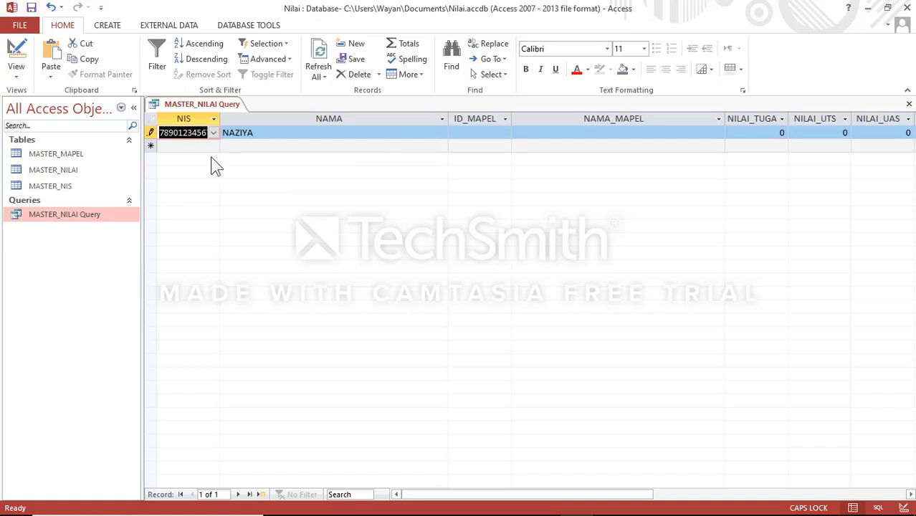
key(Tab)
Step: Set the new record's ID_MAPEL to 02, the BAHASA INDONESIA subject
click(494, 132)
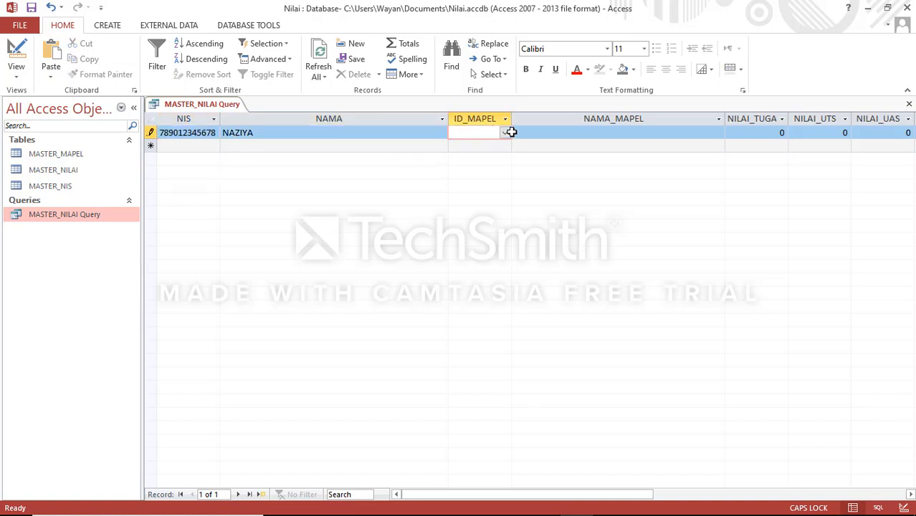
click(505, 135)
click(499, 159)
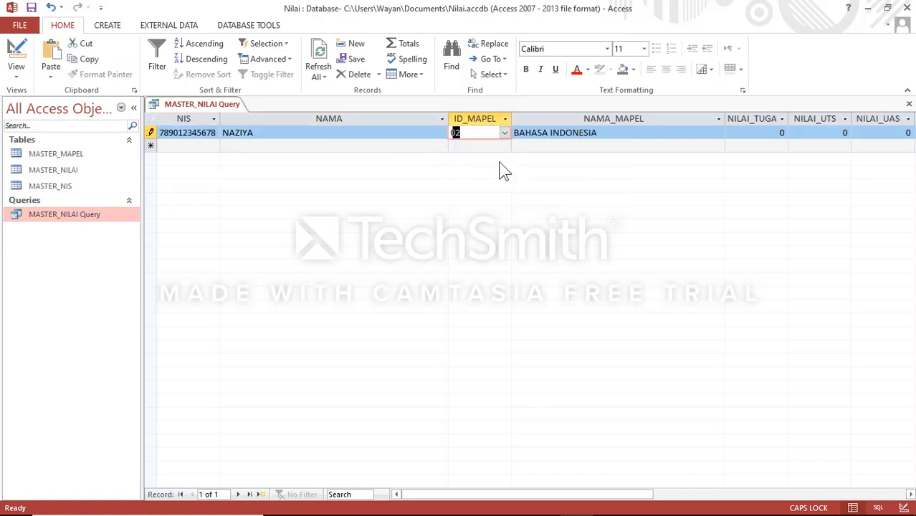
key(Tab)
key(Tab)
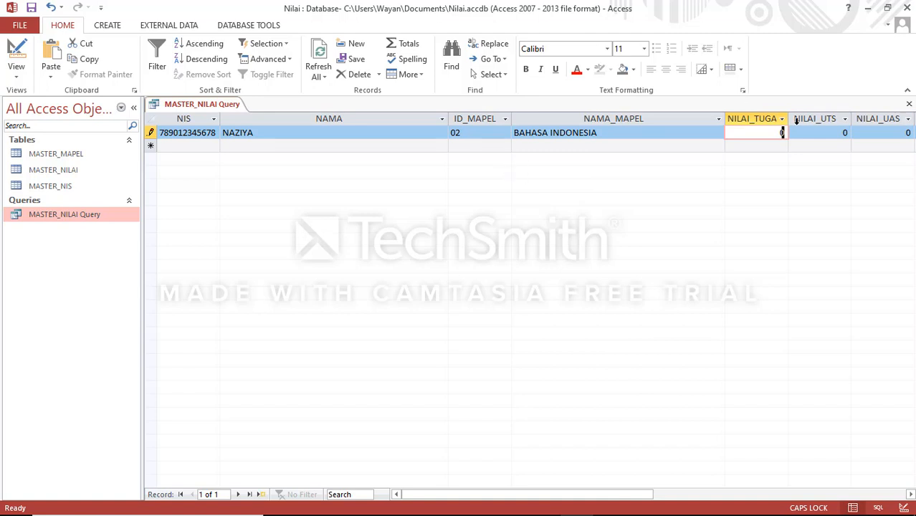
Step: Narrow the NAMA_MAPEL and NAMA columns and widen NILAI_TUGAS to fit its heading
drag(726, 122, 637, 121)
drag(448, 120, 337, 116)
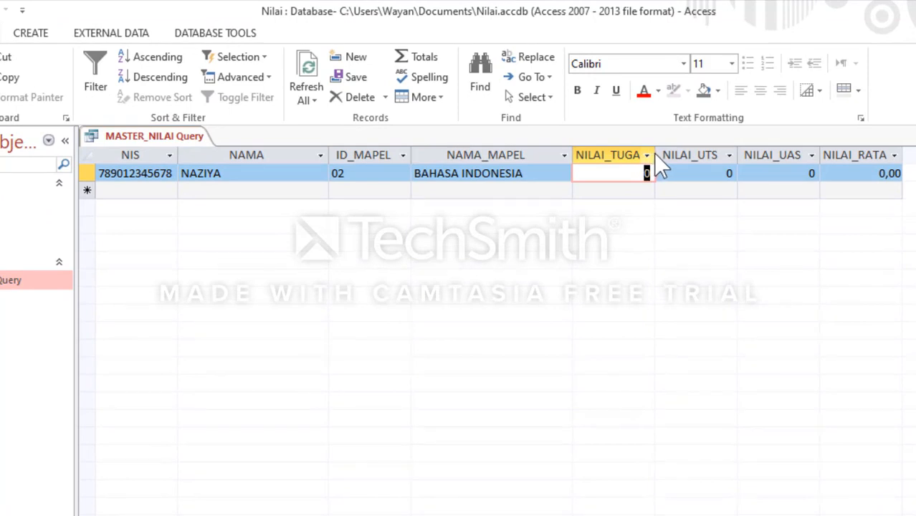
double_click(654, 153)
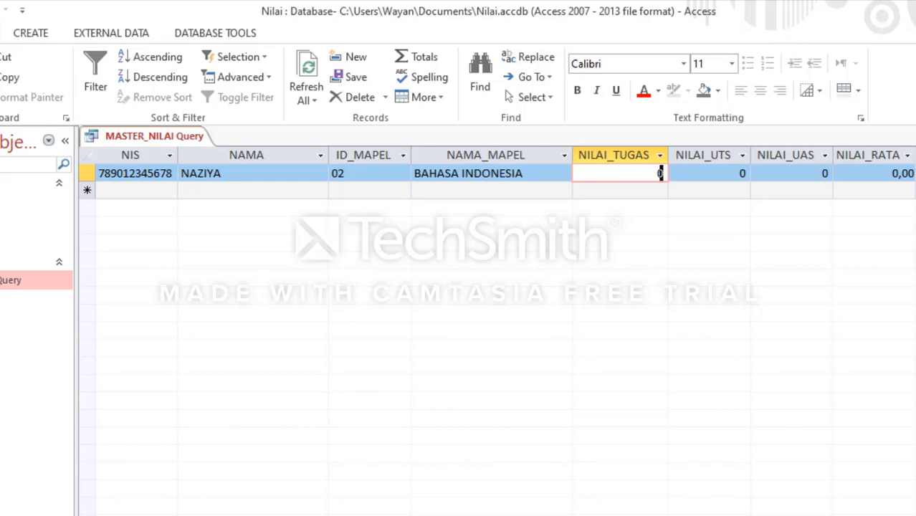
Step: Enter 90 for NILAI_TUGAS, NILAI_UTS and NILAI_UAS in the BAHASA INDONESIA record and move on to a new record
text(2)
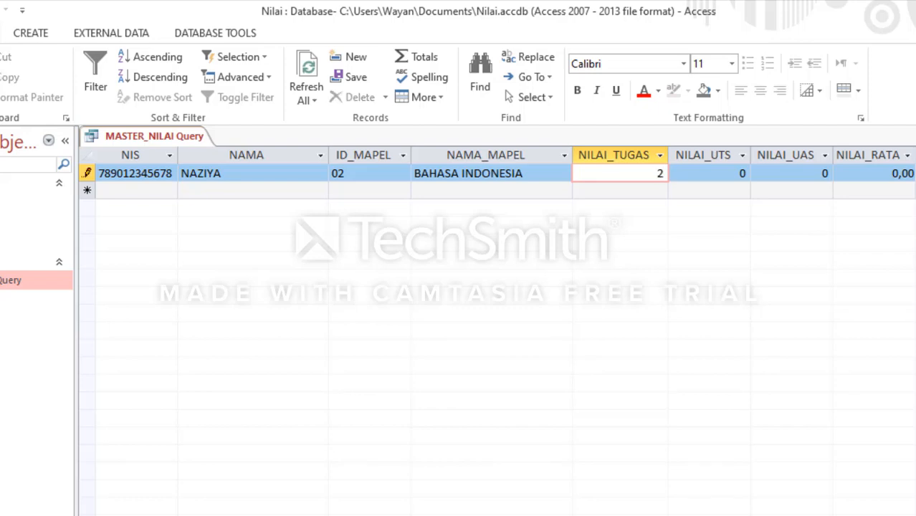
key(Tab)
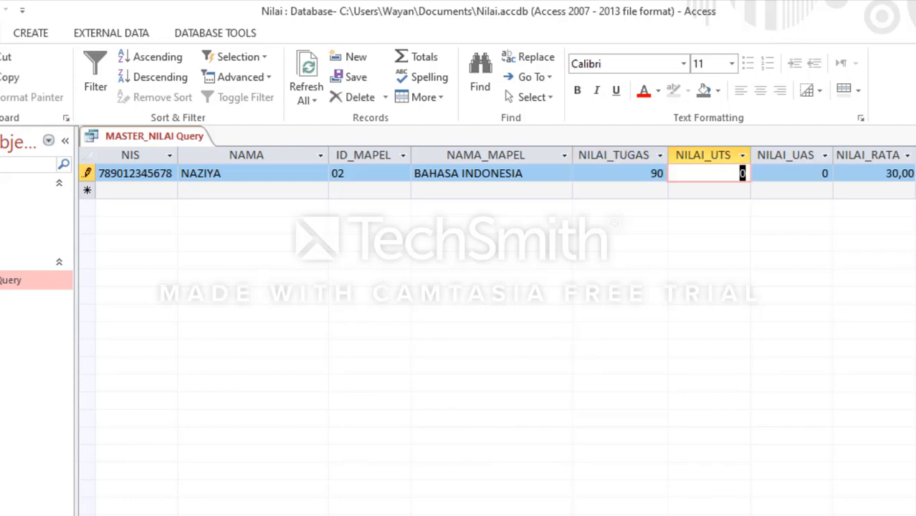
text(90)
key(Tab)
text(90)
key(Tab)
key(Tab)
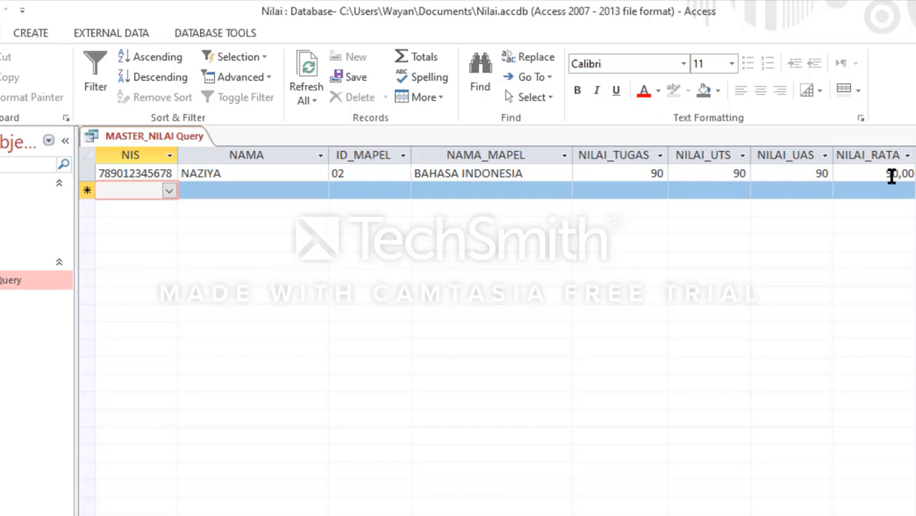
Step: Choose the fourth listed student's NIS for the new record and set its ID_MAPEL to 01, the AGAMA subject
click(174, 196)
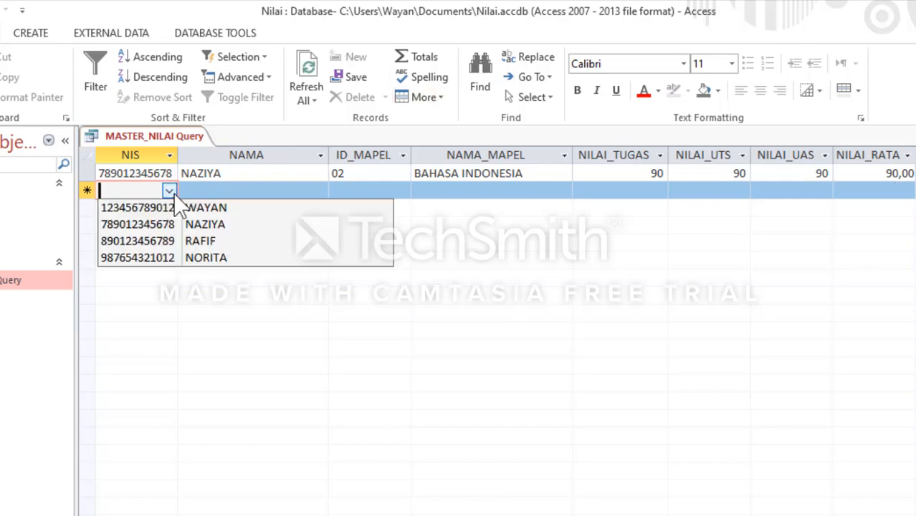
click(172, 258)
key(Tab)
key(Tab)
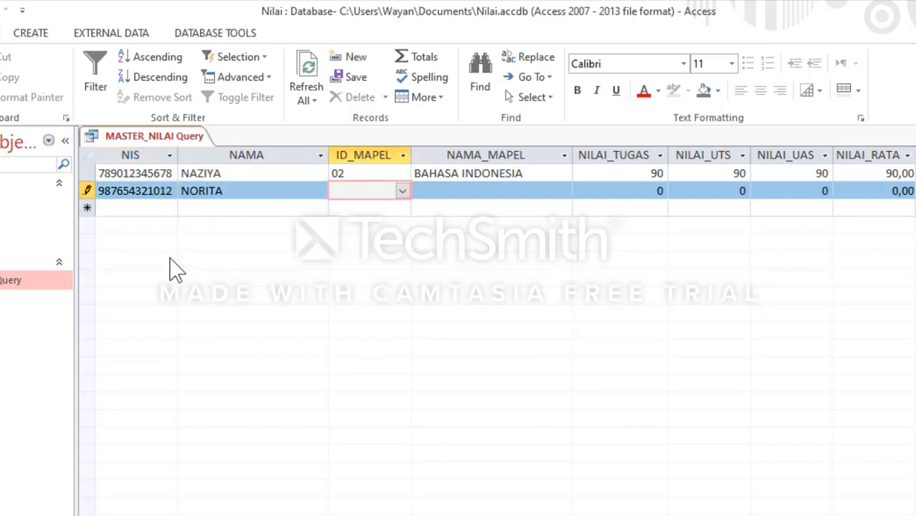
text(01)
key(Tab)
Step: Enter 100 for NILAI_TUGAS, 100 for NILAI_UTS and 90 for NILAI_UAS in the AGAMA record and move on to a new record
key(Tab)
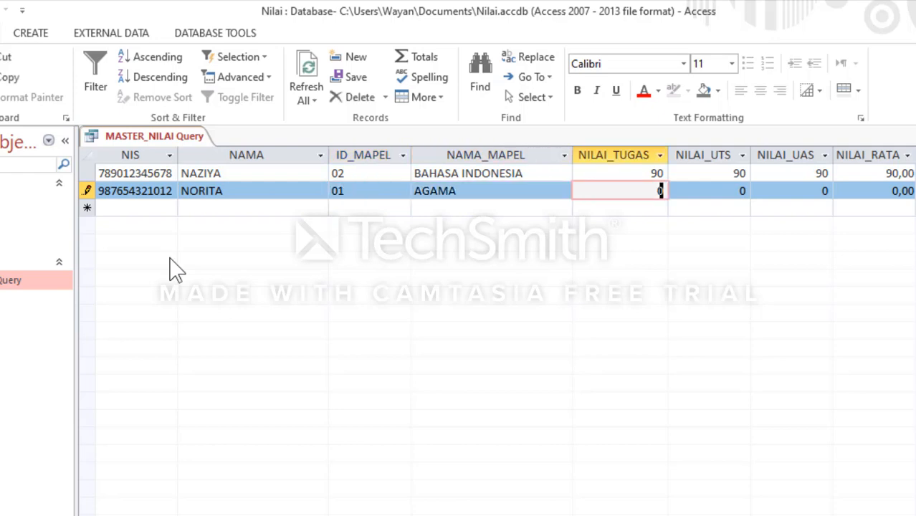
text(100)
key(Tab)
text(1000)
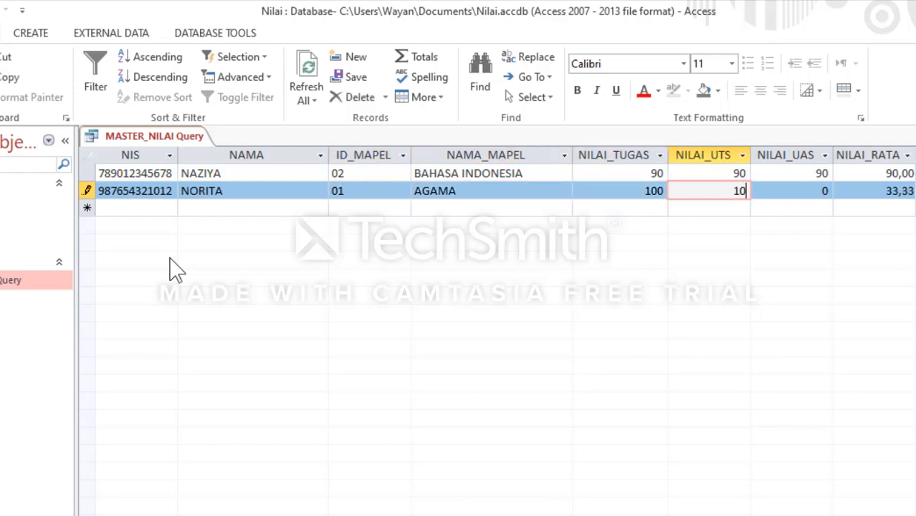
key(Tab)
key(shift+Tab)
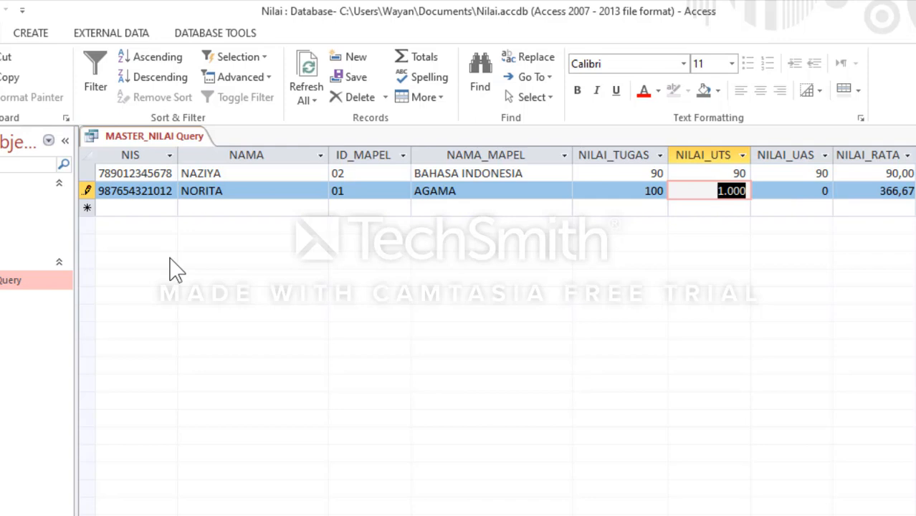
text(100)
key(Tab)
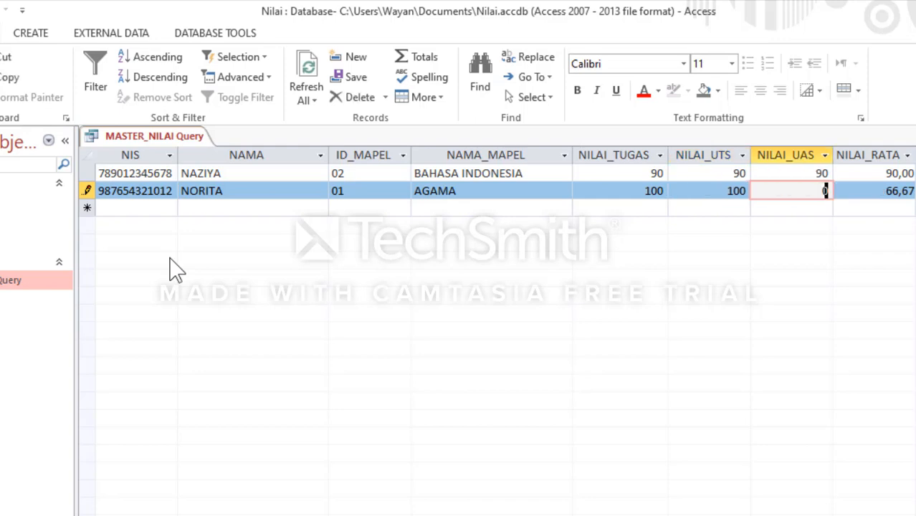
text(90)
key(Tab)
key(Tab)
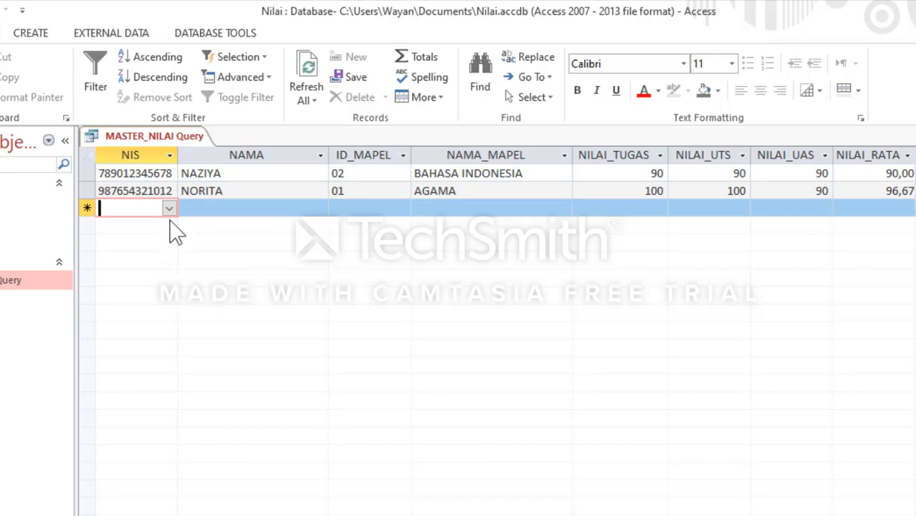
click(170, 208)
click(161, 247)
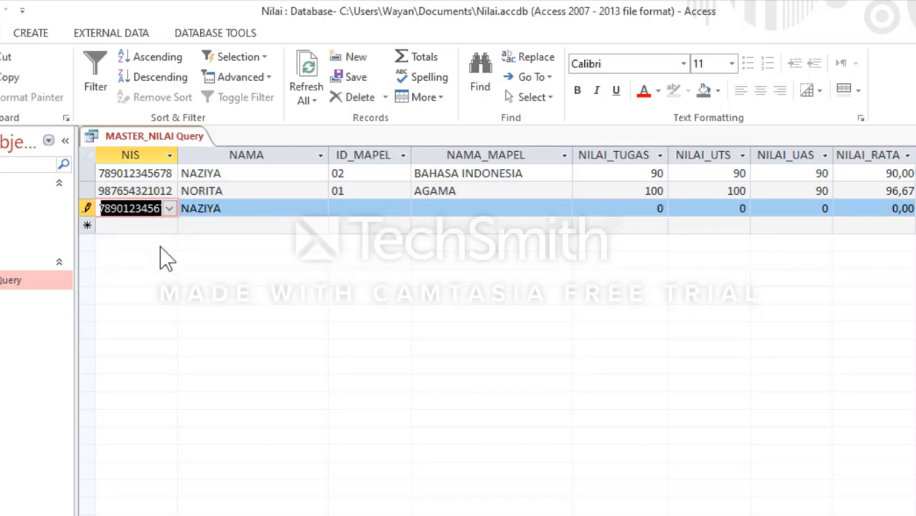
key(Tab)
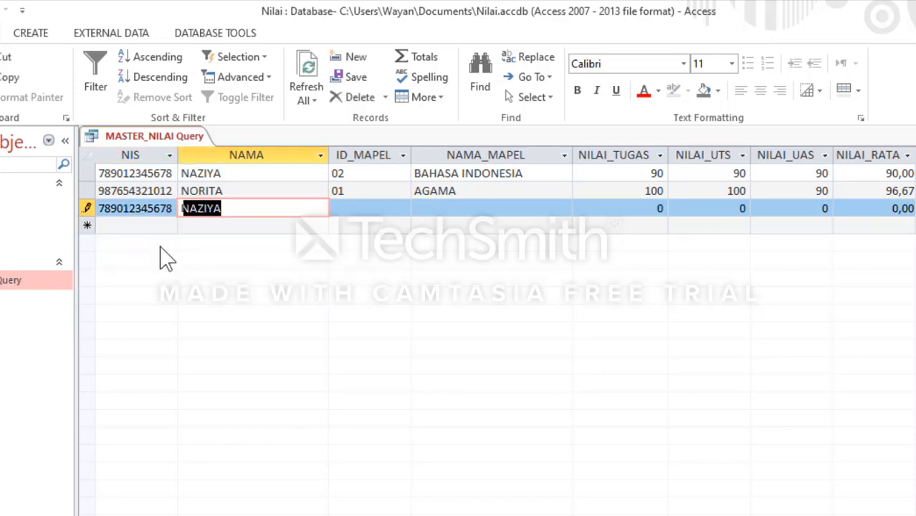
click(172, 217)
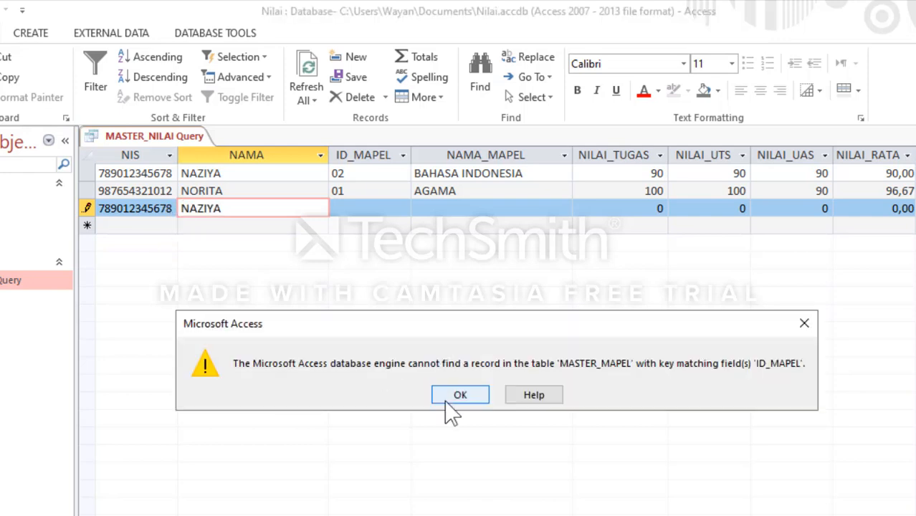
click(457, 397)
Step: Change the third record's NIS to the first listed student and set its ID_MAPEL to 03, the MATEMATIKA subject
click(154, 207)
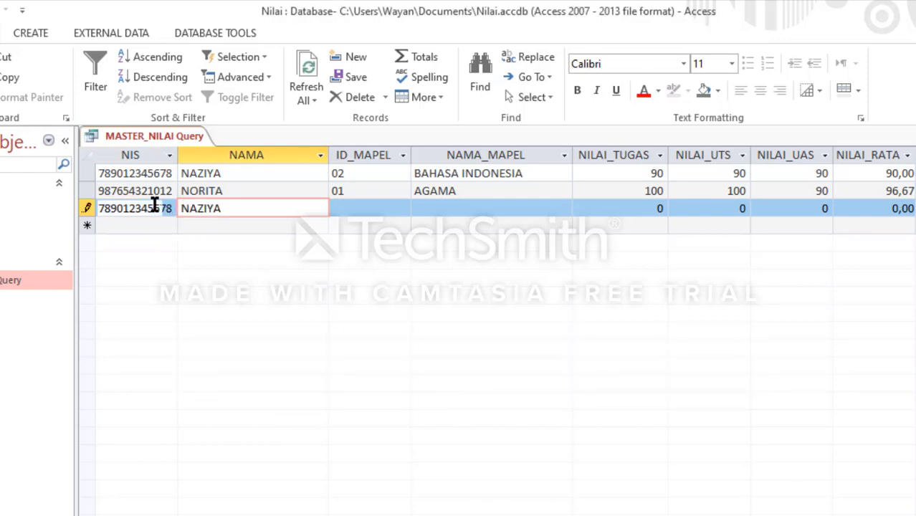
click(169, 209)
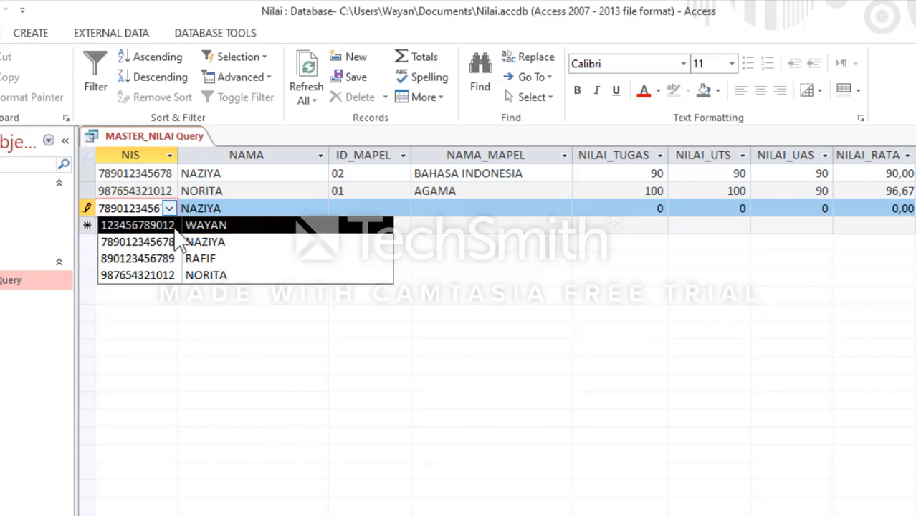
click(174, 226)
key(Tab)
key(Tab)
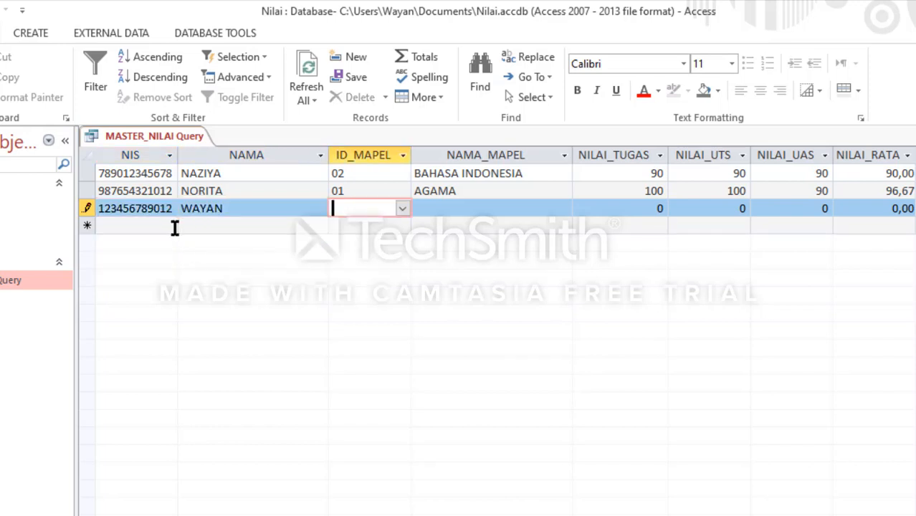
text(03)
key(Tab)
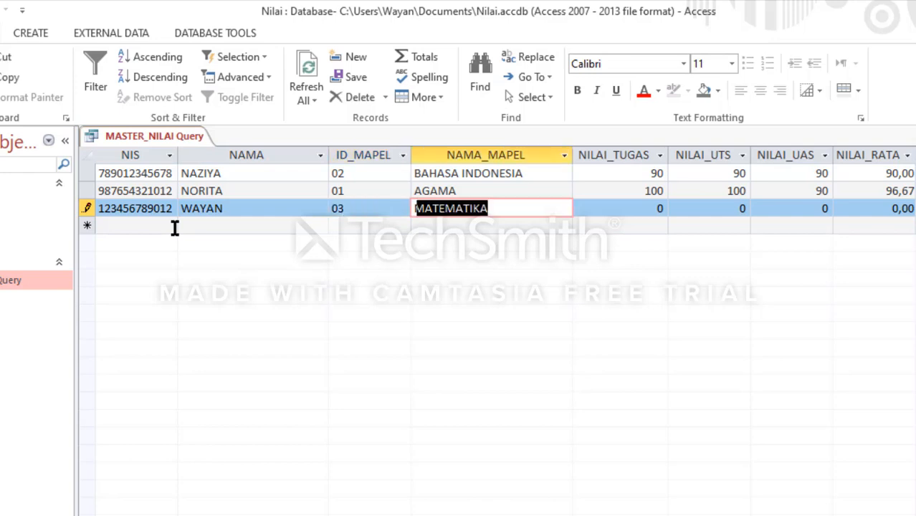
key(Tab)
Step: Enter 90 for NILAI_TUGAS and 100 for both NILAI_UTS and NILAI_UAS in the MATEMATIKA record and move on to a new record
text(3)
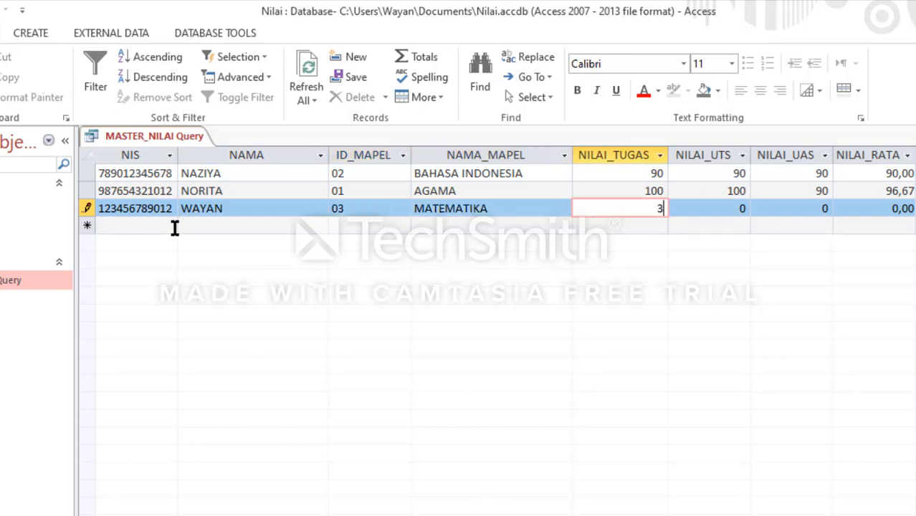
key(Tab)
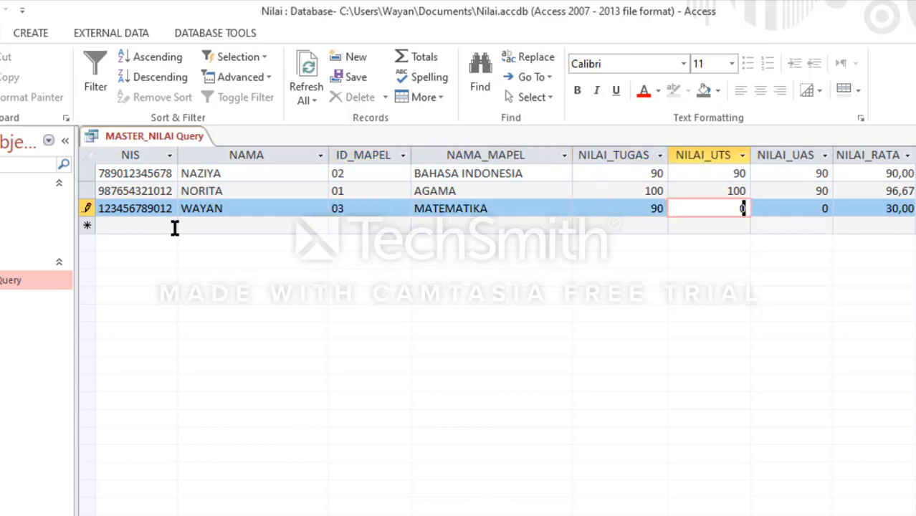
text(100)
key(Tab)
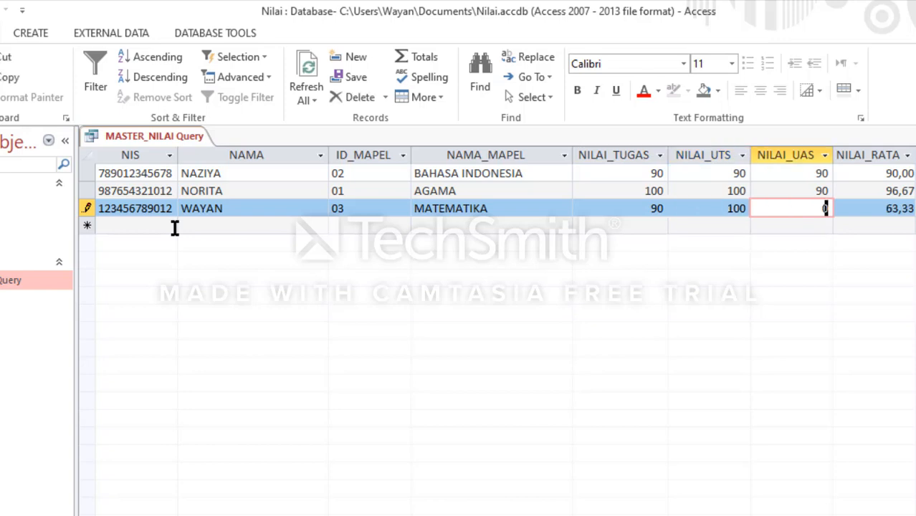
key(Tab)
key(Tab)
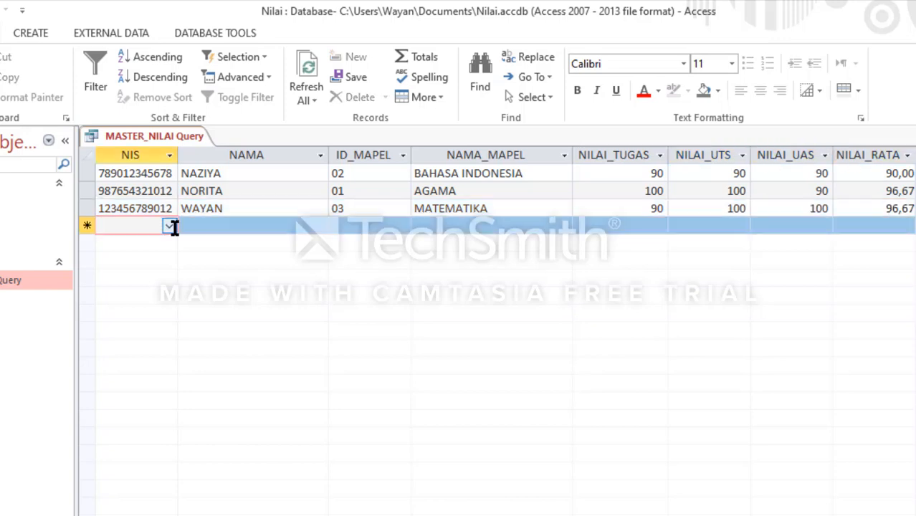
Step: Choose the third listed student's NIS for the new record and set its ID_MAPEL to 04, the BAHASA INGGRIS subject
click(170, 226)
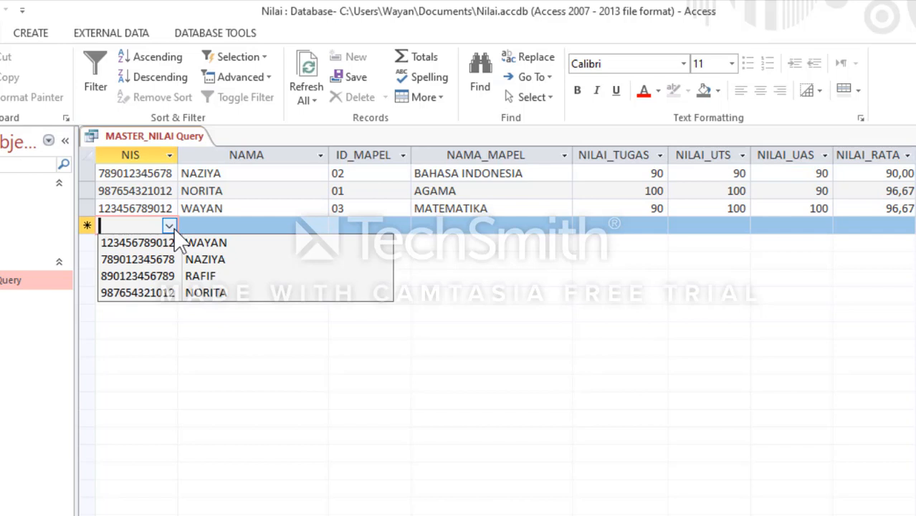
click(164, 276)
key(Tab)
key(Tab)
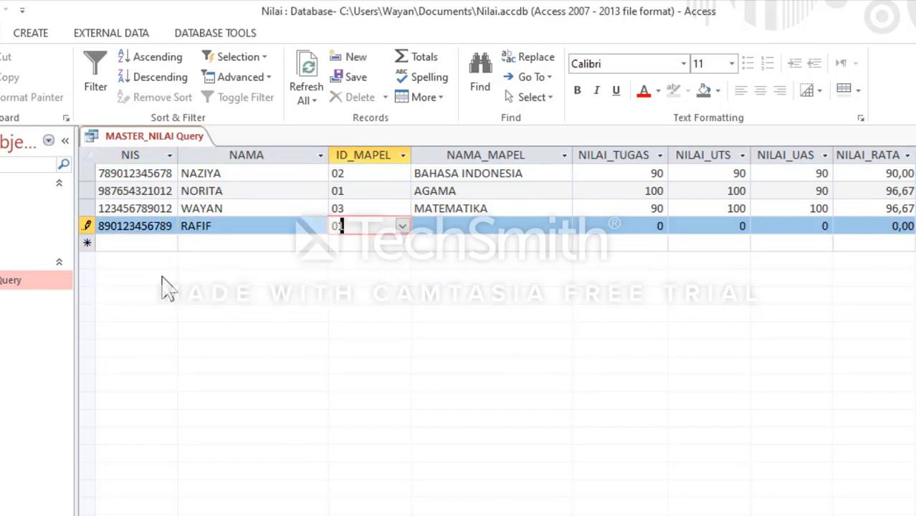
text(0)
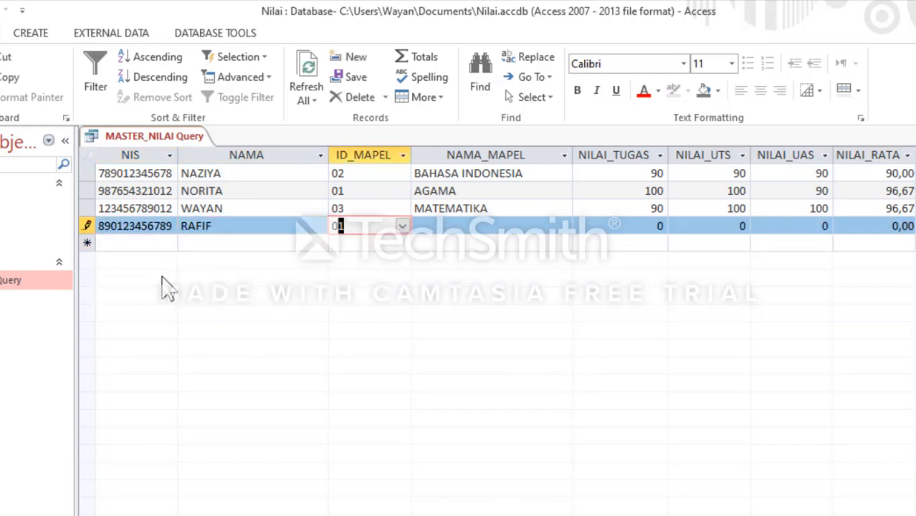
text(4)
key(Tab)
key(Tab)
Step: Enter 100 for NILAI_TUGAS, 100 for NILAI_UTS and 90 for NILAI_UAS in the BAHASA INGGRIS record and move on to a new record
text(10)
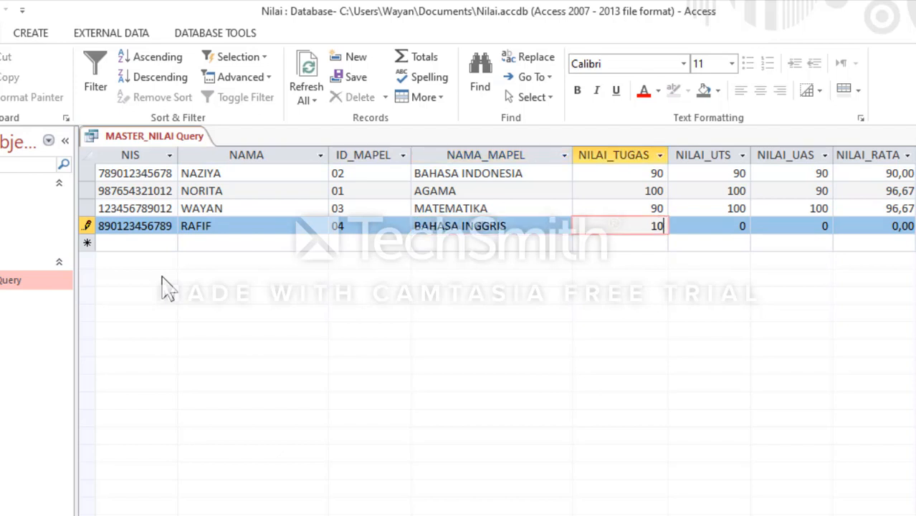
key(Tab)
text(100)
key(Tab)
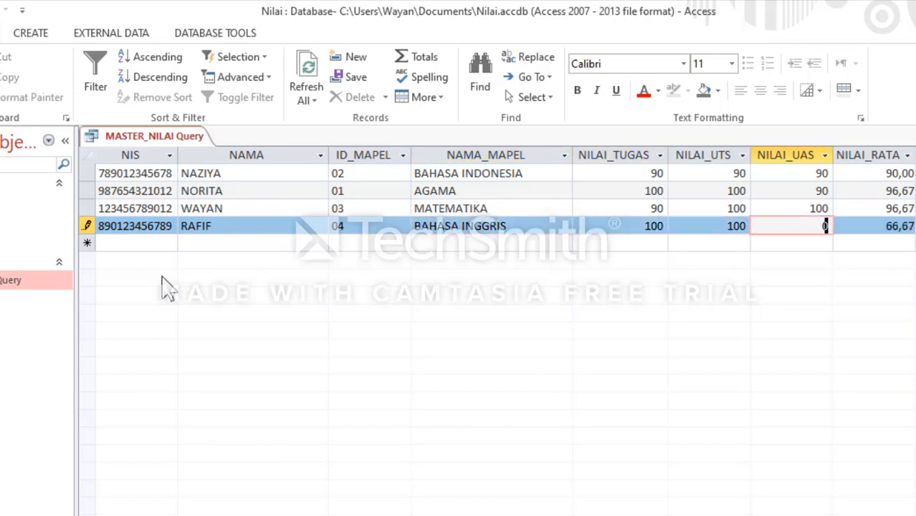
text(1)
key(Tab)
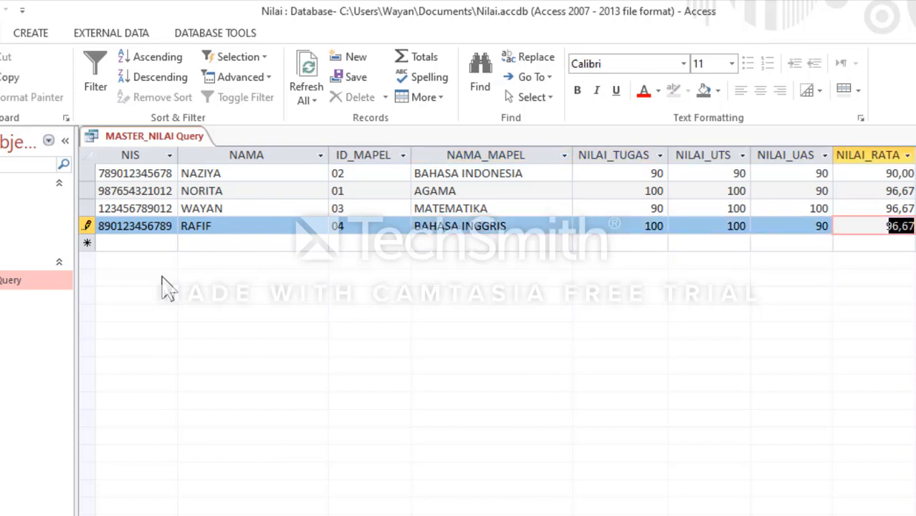
key(Tab)
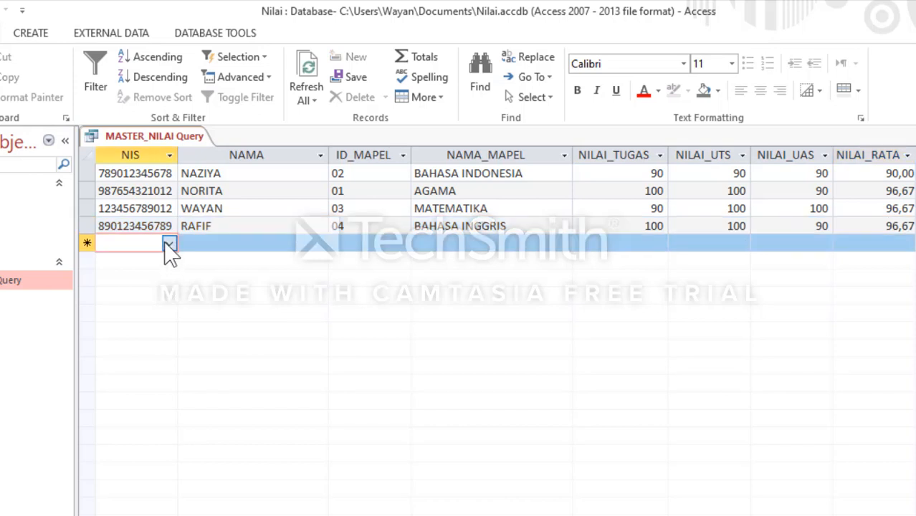
Step: Choose the second listed student's NIS for the fifth record and set its ID_MAPEL to 03, the MATEMATIKA subject
click(169, 243)
click(165, 286)
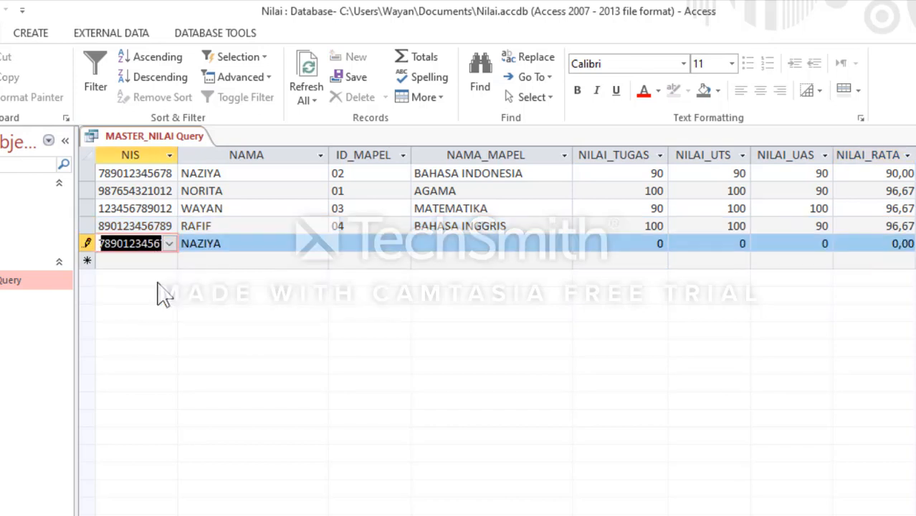
key(Tab)
key(Tab)
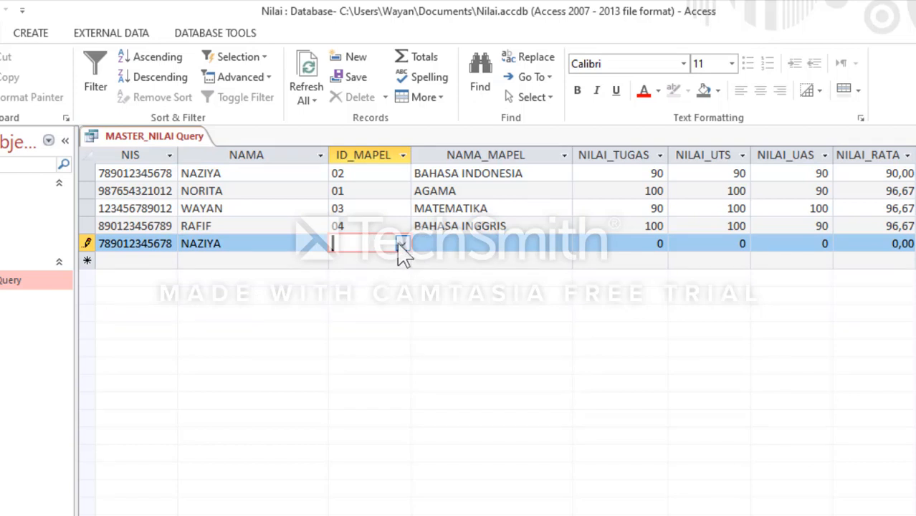
click(401, 245)
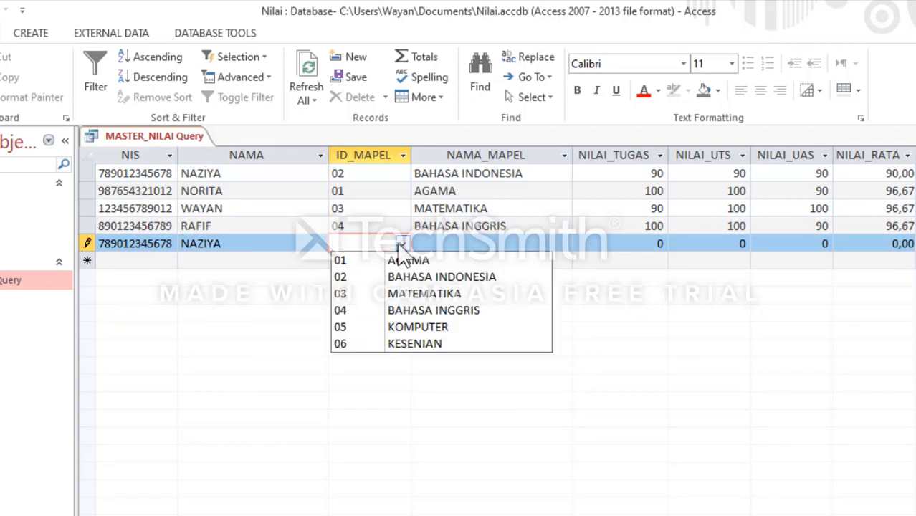
click(387, 295)
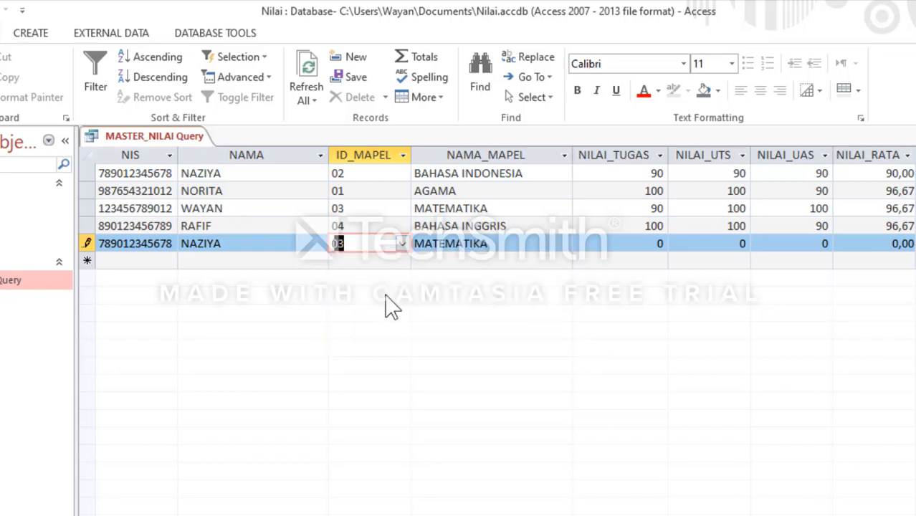
key(Tab)
Step: Enter 100 for NILAI_TUGAS, NILAI_UTS and NILAI_UAS in the fifth record and move on to a new record
key(Tab)
text(1)
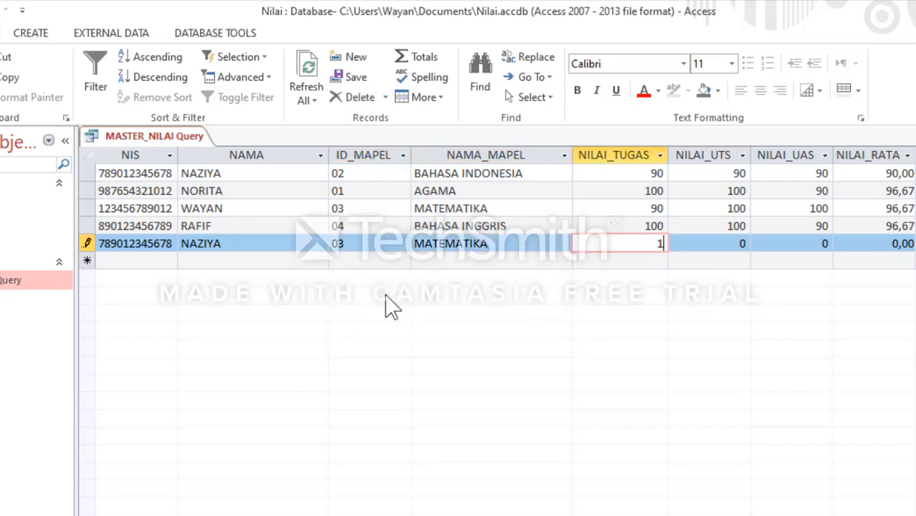
text(00)
key(Tab)
text(100)
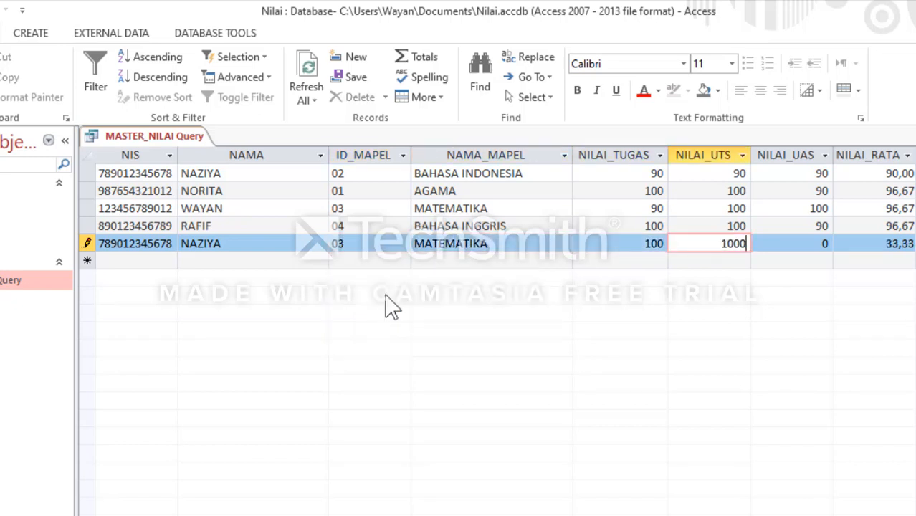
text(0)
key(BackSpace)
key(Tab)
key(Tab)
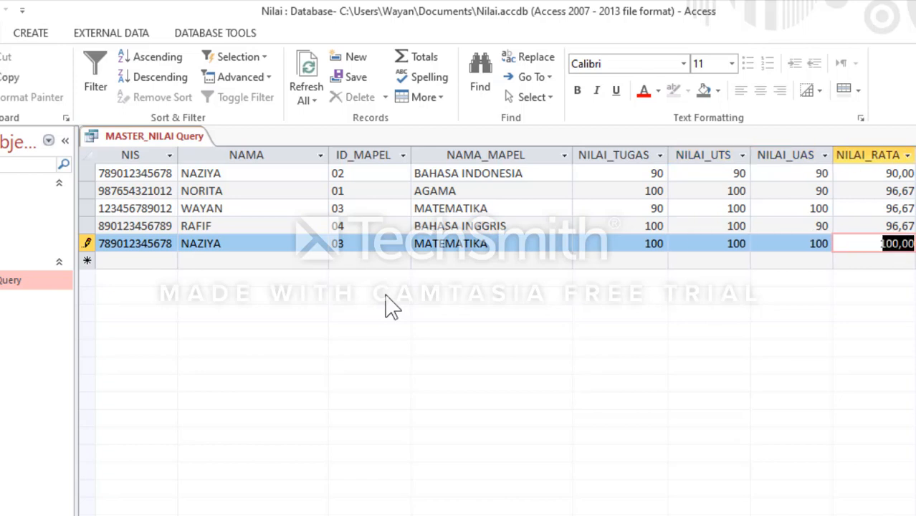
key(Tab)
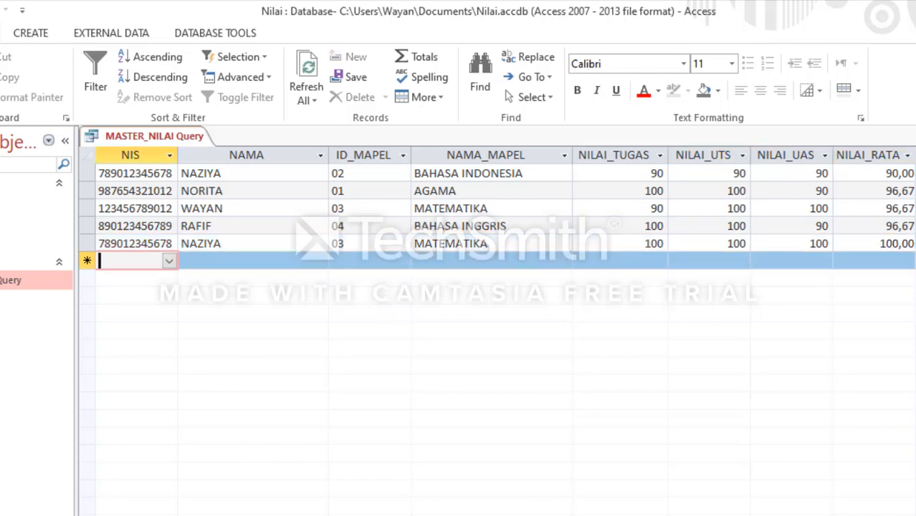
Step: Close the MASTER_NILAI Query and save the changes to its design
key(ctrl+w)
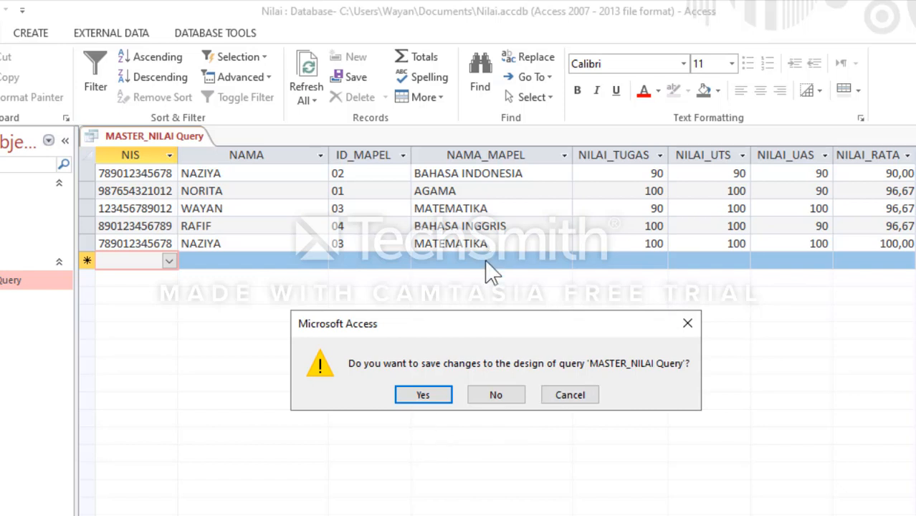
click(425, 393)
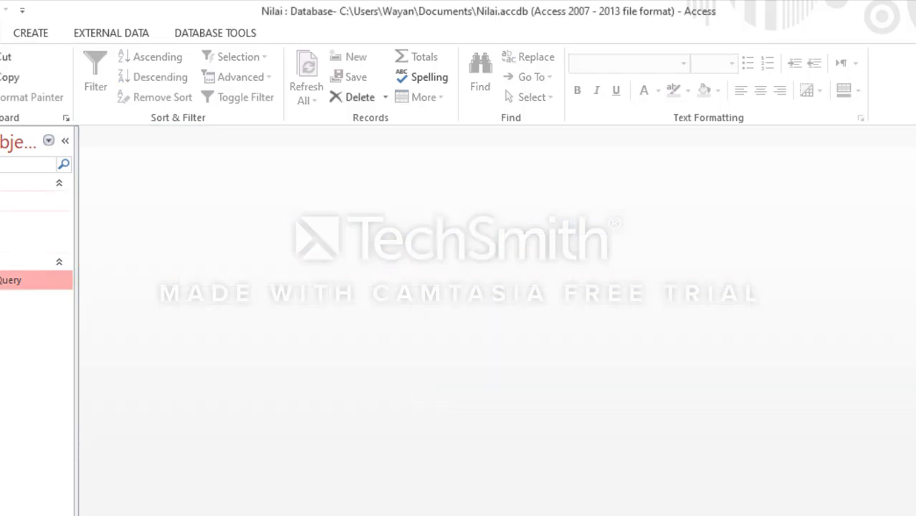
Step: Open the MASTER_NILAI table and the MASTER_MAPEL table to review their records
click(41, 174)
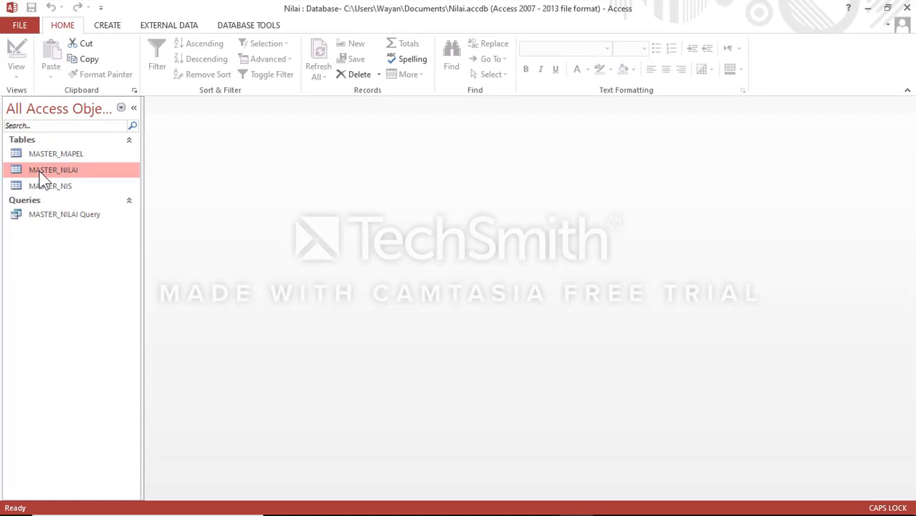
double_click(41, 175)
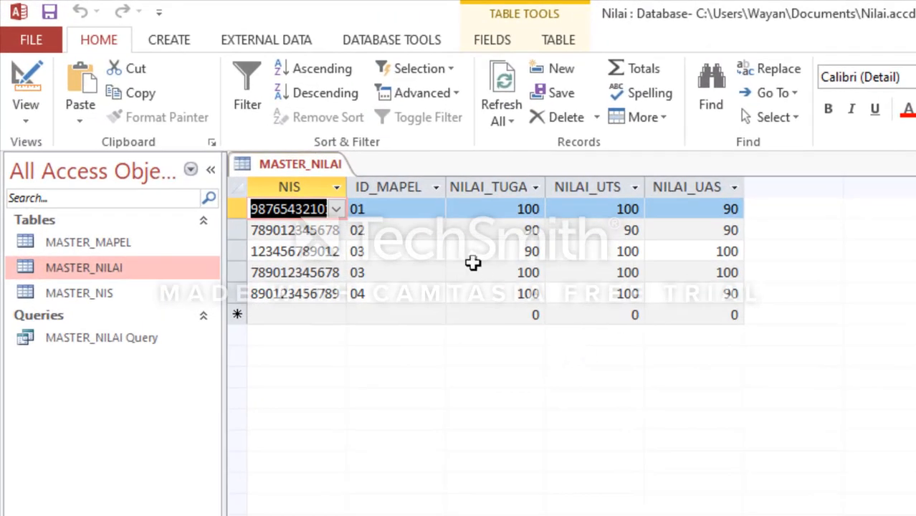
double_click(129, 243)
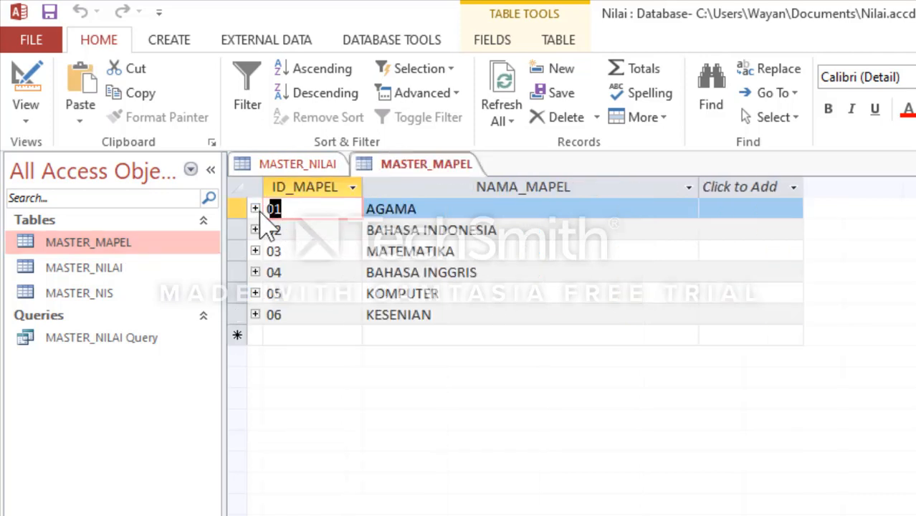
Step: Expand the grade records under subjects 01 to 04 in MASTER_MAPEL and widen their NIS and NILAI_TUGAS columns to fit the contents
click(255, 208)
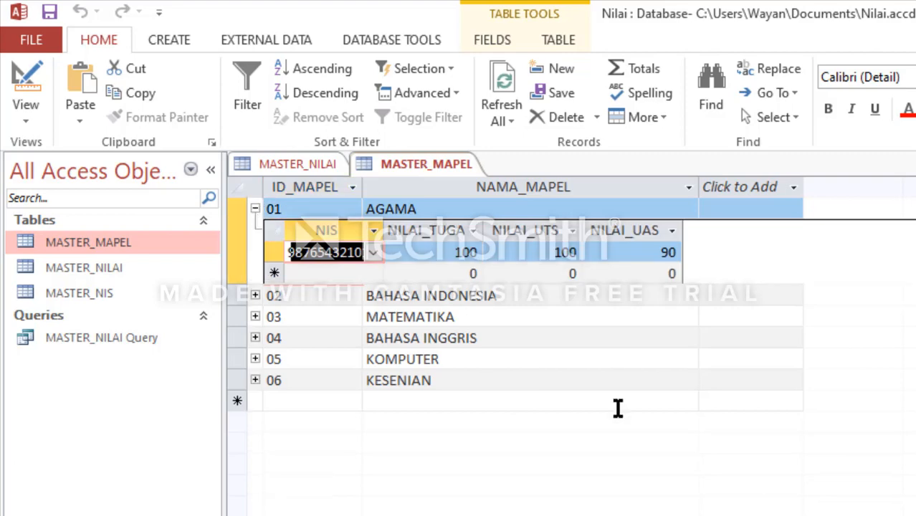
click(255, 296)
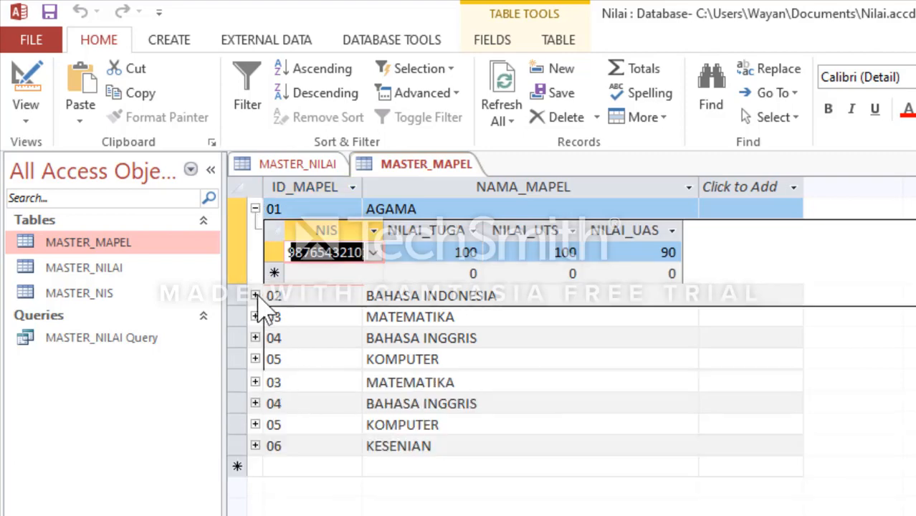
click(255, 382)
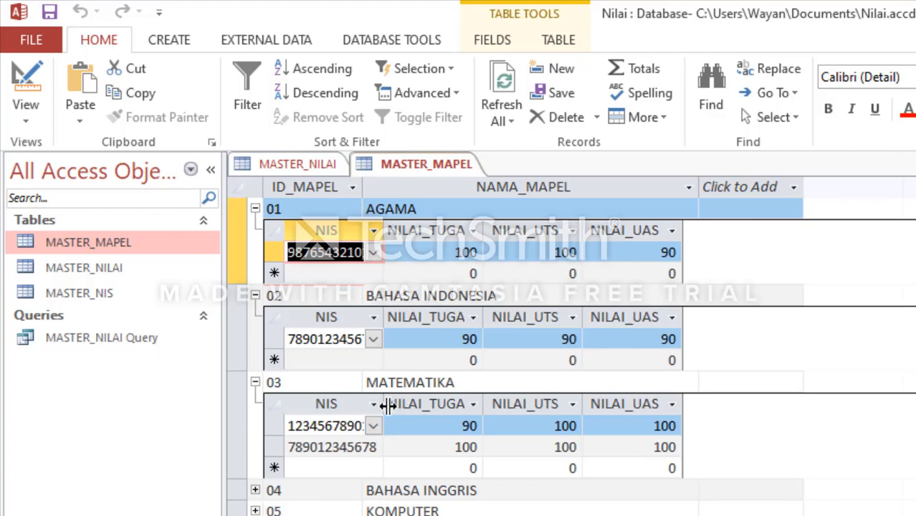
drag(385, 404, 403, 403)
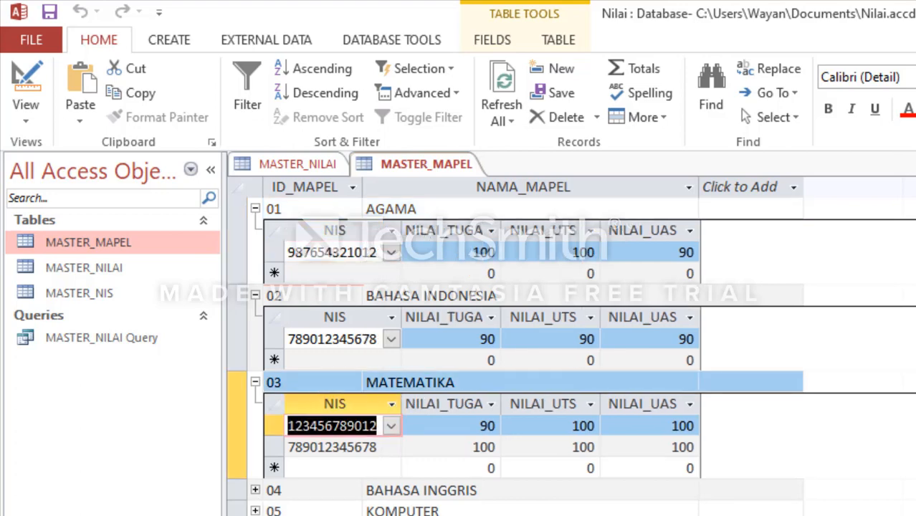
click(254, 490)
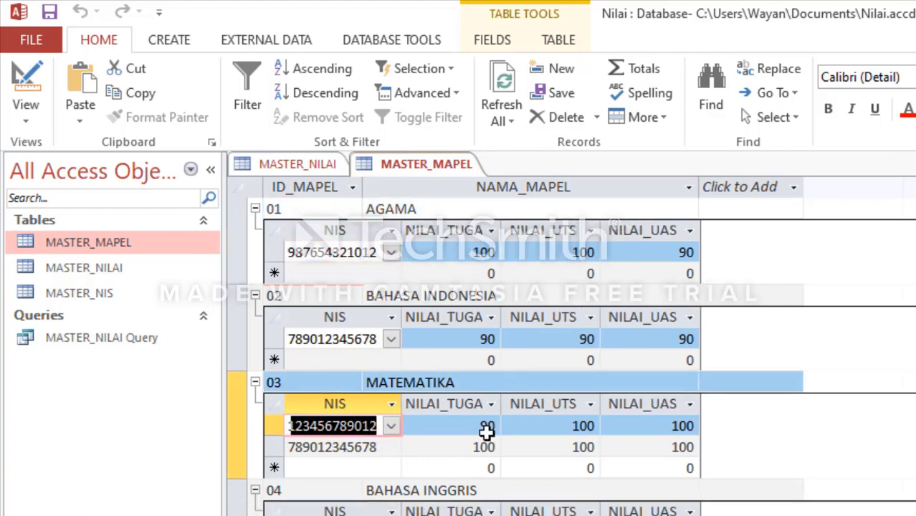
double_click(500, 231)
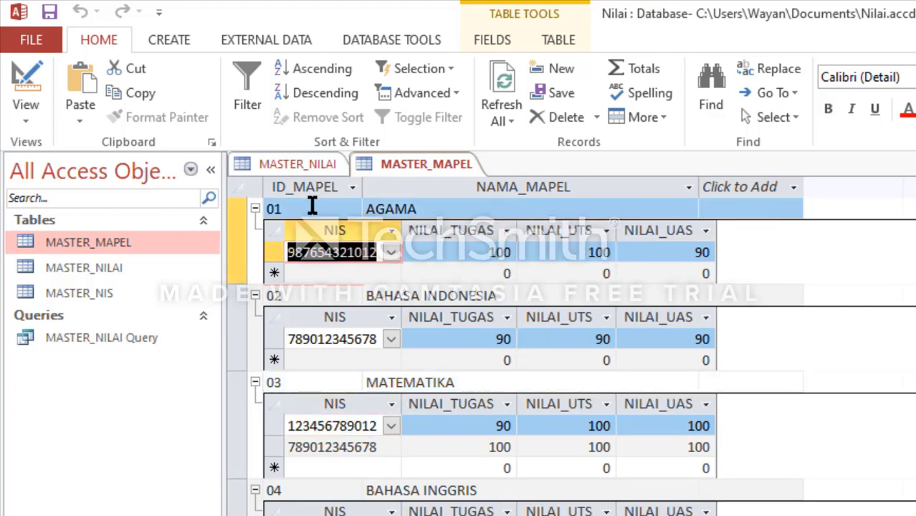
Step: Collapse the grade records under subjects 01, 02, 03 and 04 in the MASTER_MAPEL table
click(255, 208)
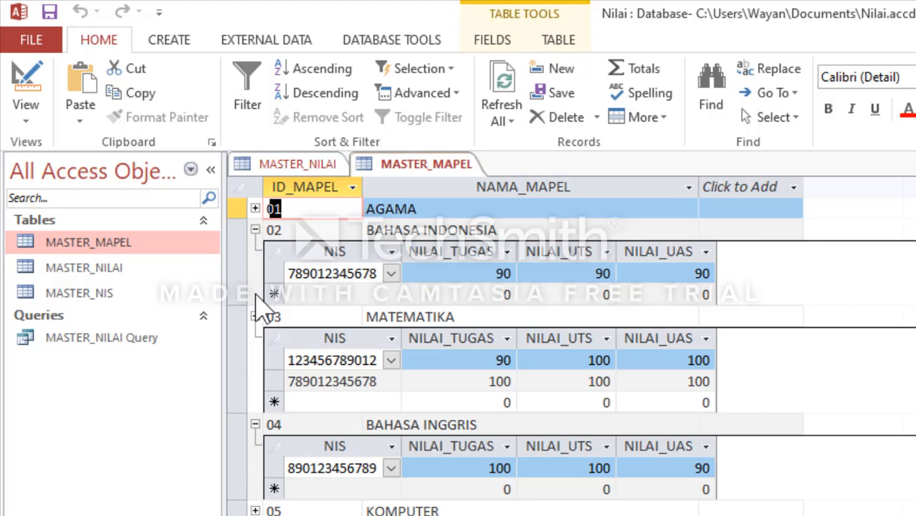
click(255, 230)
click(254, 252)
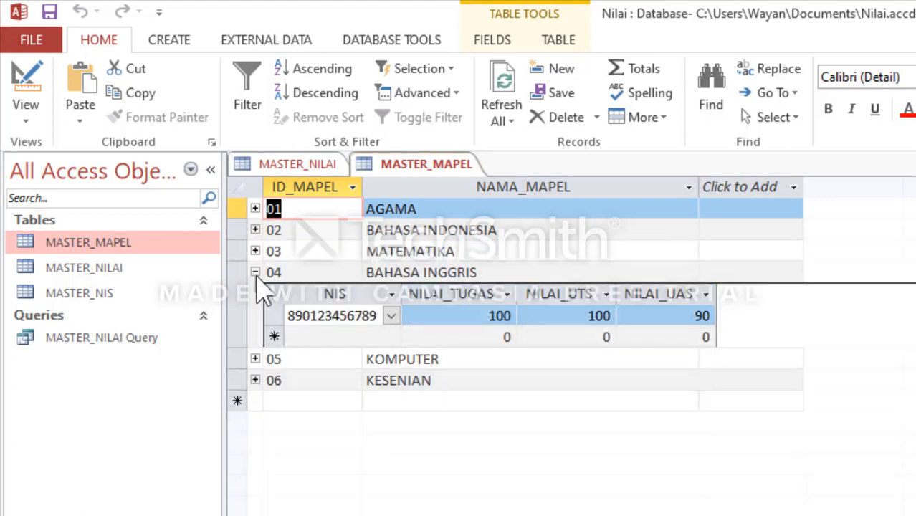
click(254, 273)
Step: Open the MASTER_NILAI Query, review each student's NILAI_RATA and close the query
click(68, 337)
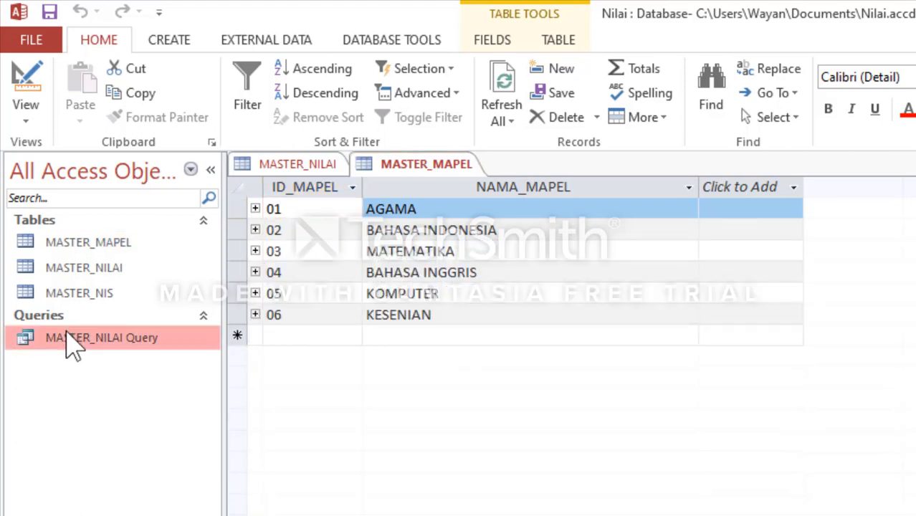
double_click(68, 337)
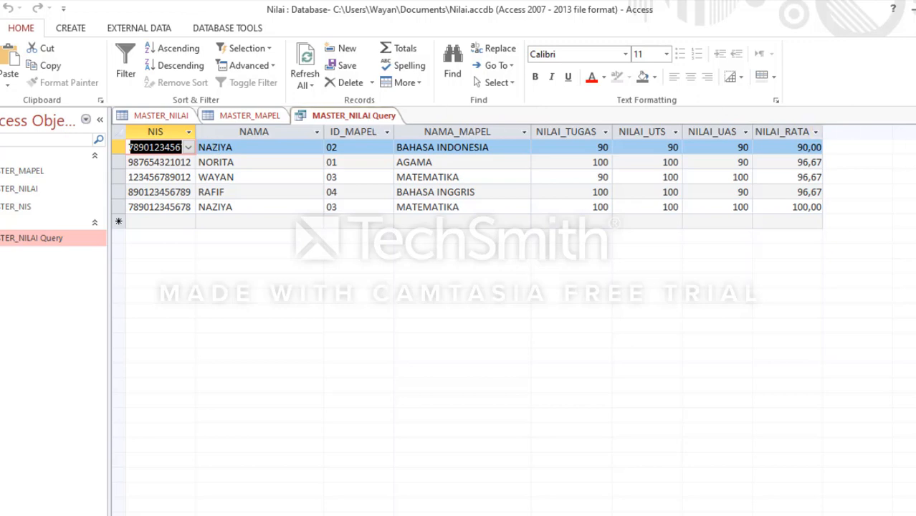
click(910, 115)
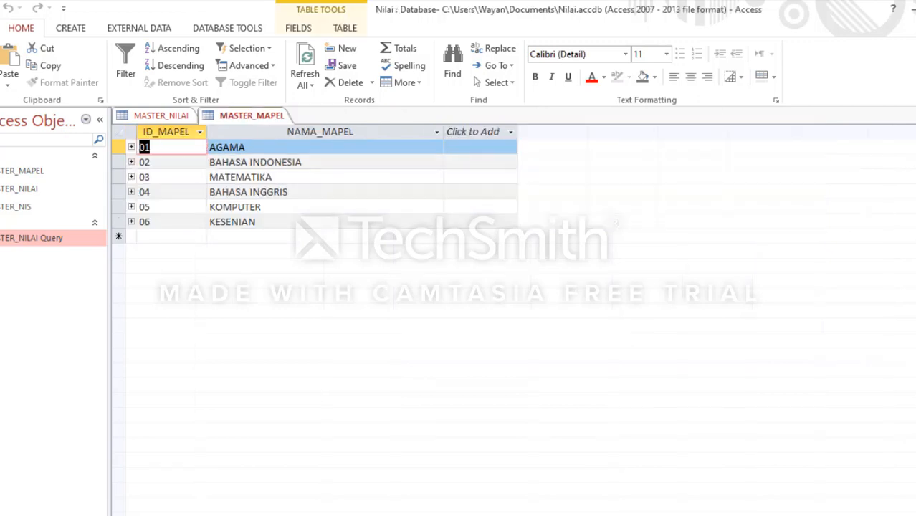
Step: Close the MASTER_MAPEL table and save the layout changes to the MASTER_NILAI table
click(915, 10)
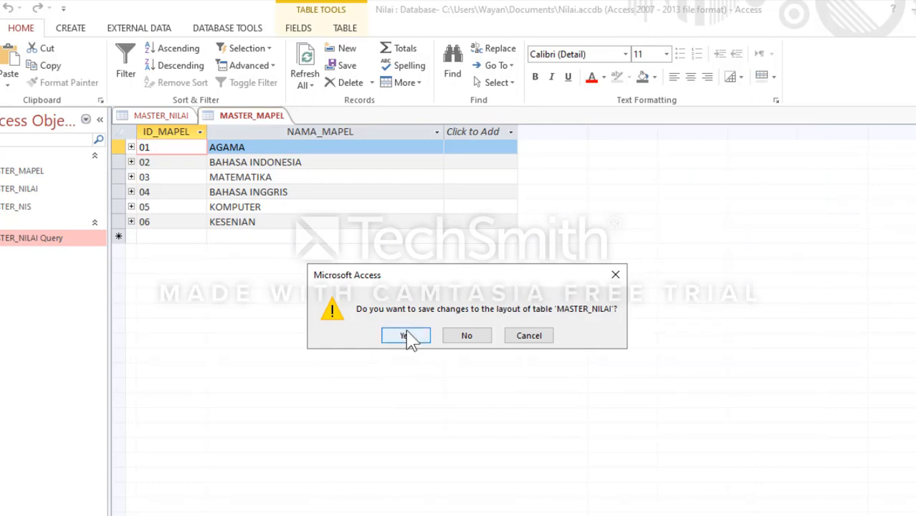
click(406, 335)
click(915, 115)
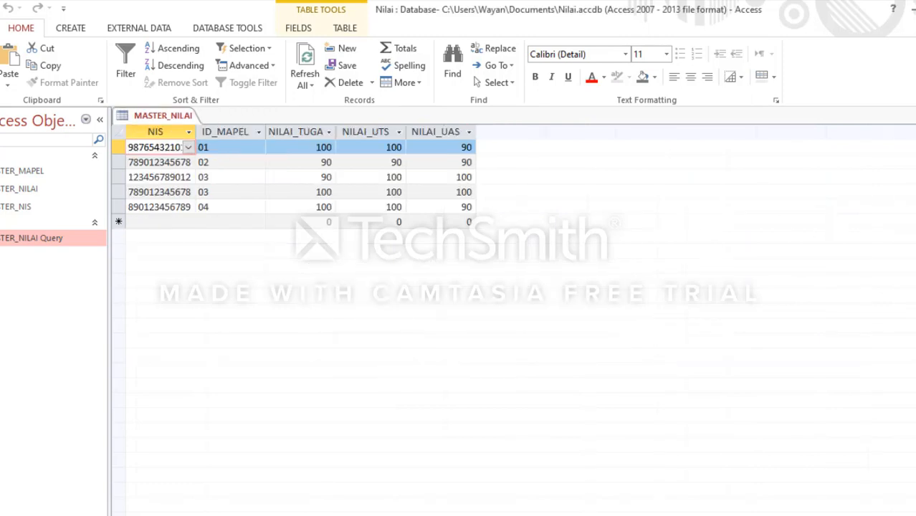